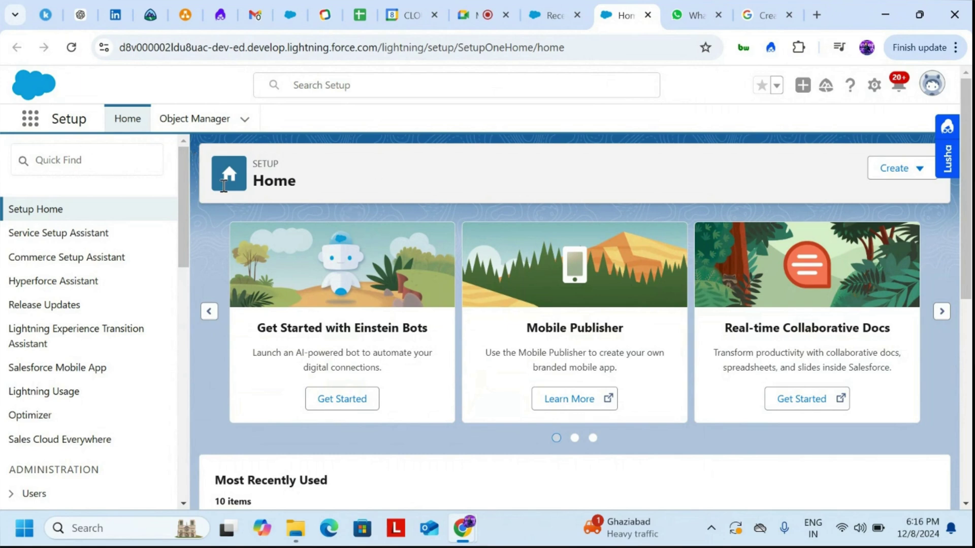
Step: Search Setup for "Prompt" and open Prompt Builder under Einstein Generative AI
left_click(873, 87)
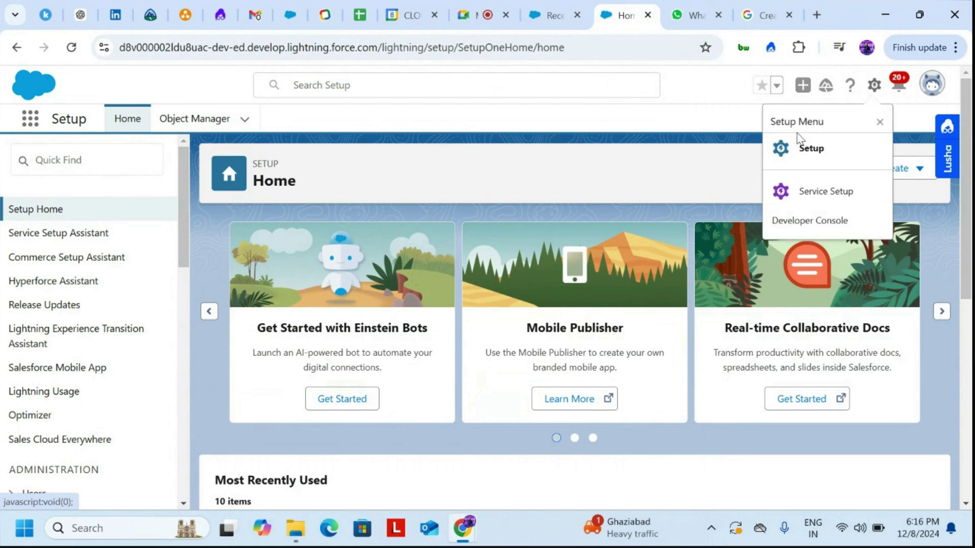
left_click(255, 145)
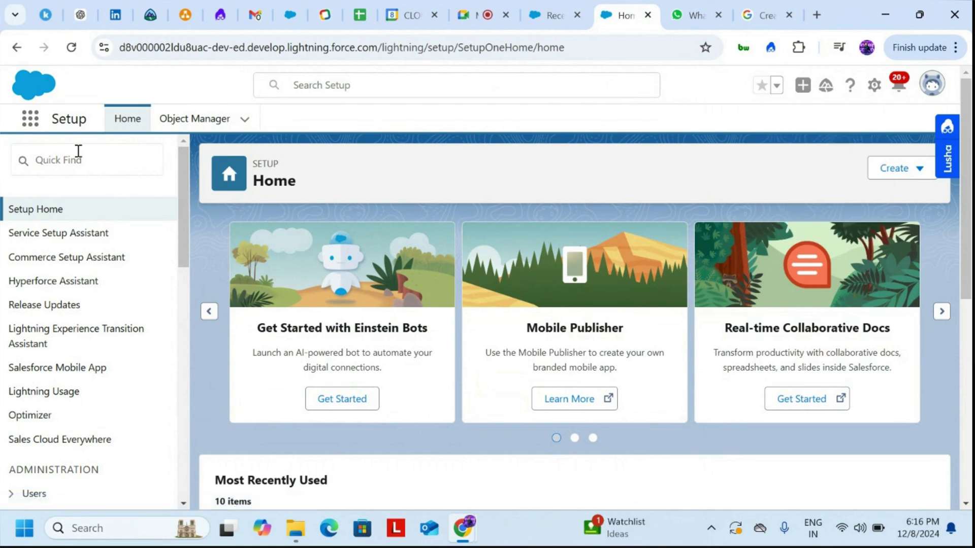
left_click(115, 161)
type("P")
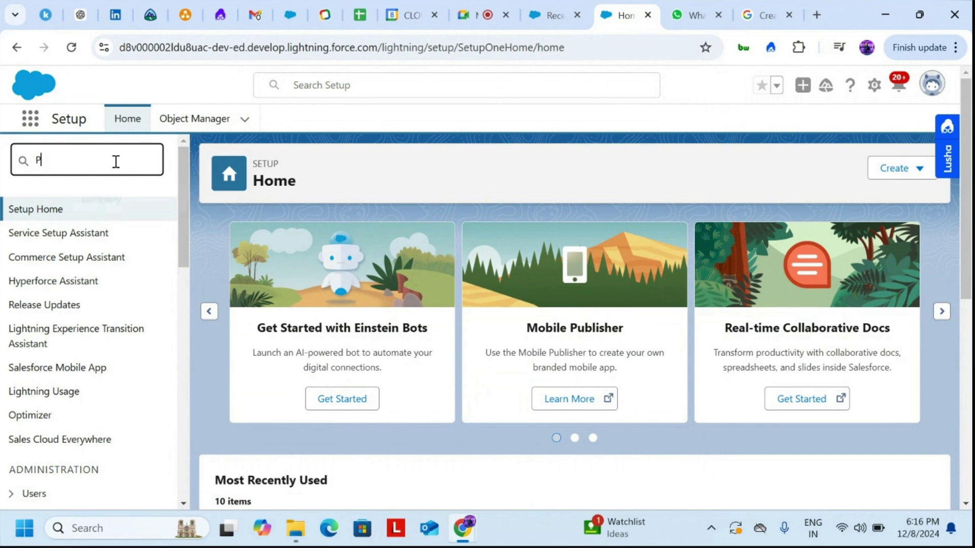
type("rompt")
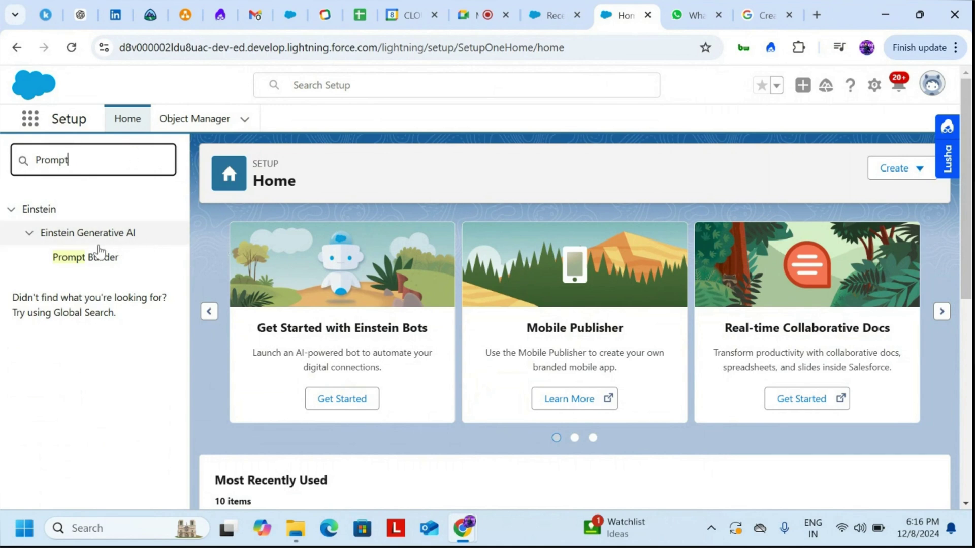
left_click(79, 258)
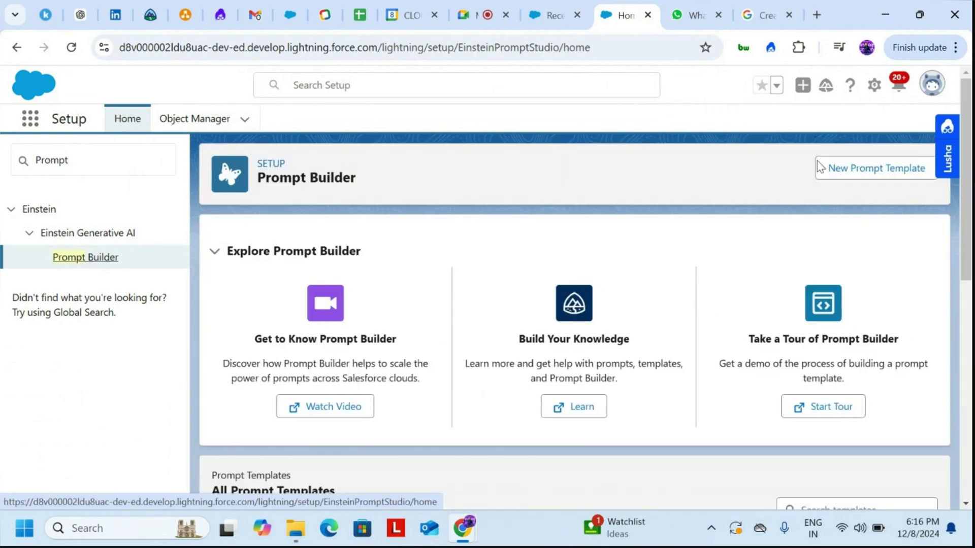
Step: Start a new prompt template and set its template type to Record Summary
left_click(874, 168)
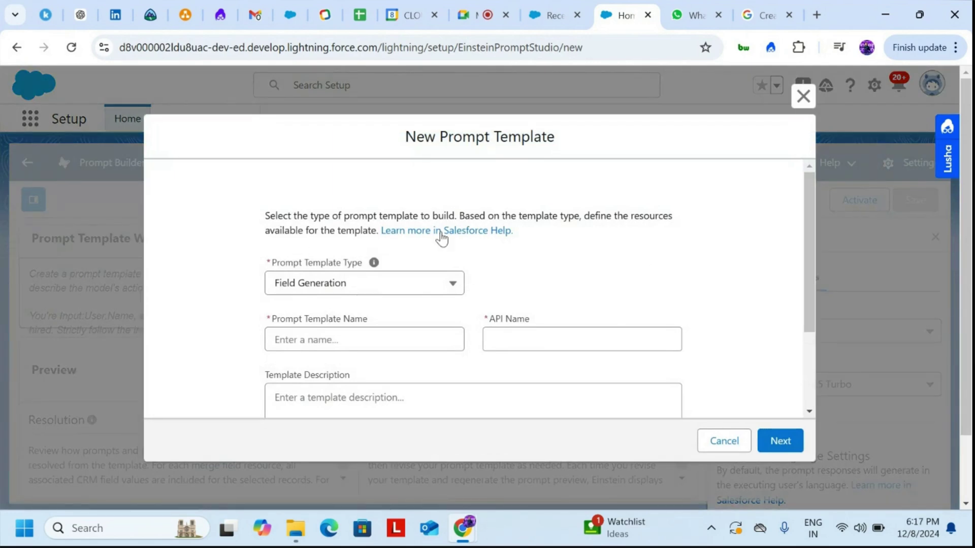
scroll(563, 251, "down", 1)
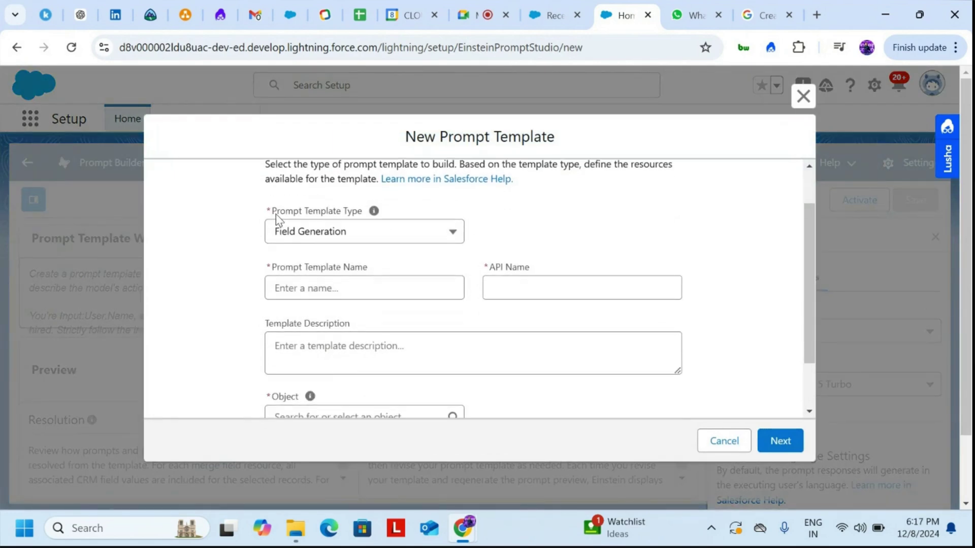
left_click(448, 235)
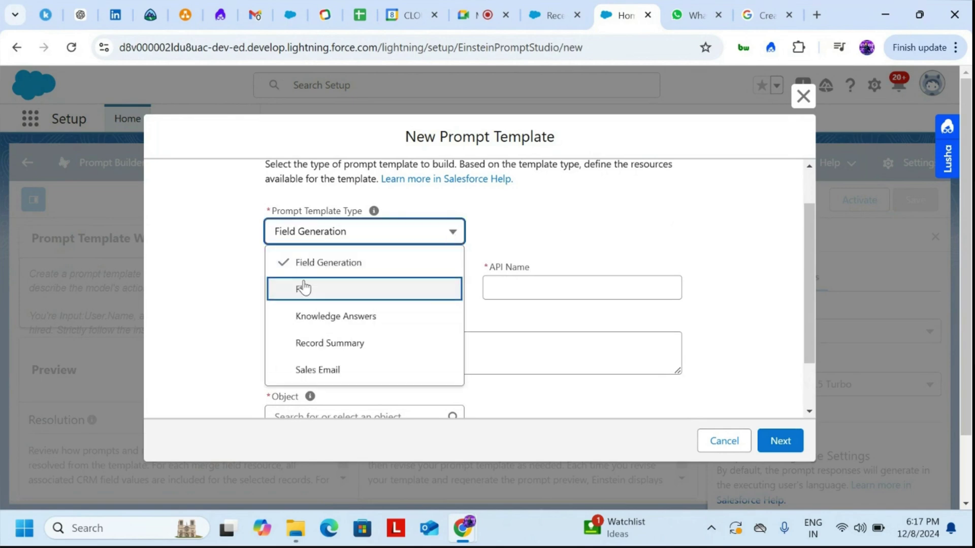
left_click(393, 345)
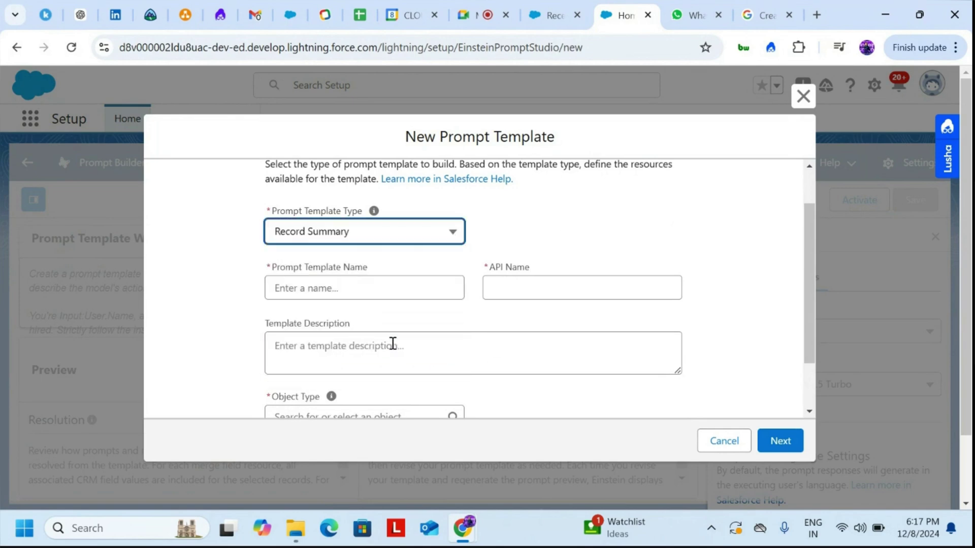
Step: Enter "Account Record Summary" as both the prompt template name and the template description, letting the API name fill in automatically
left_click(374, 287)
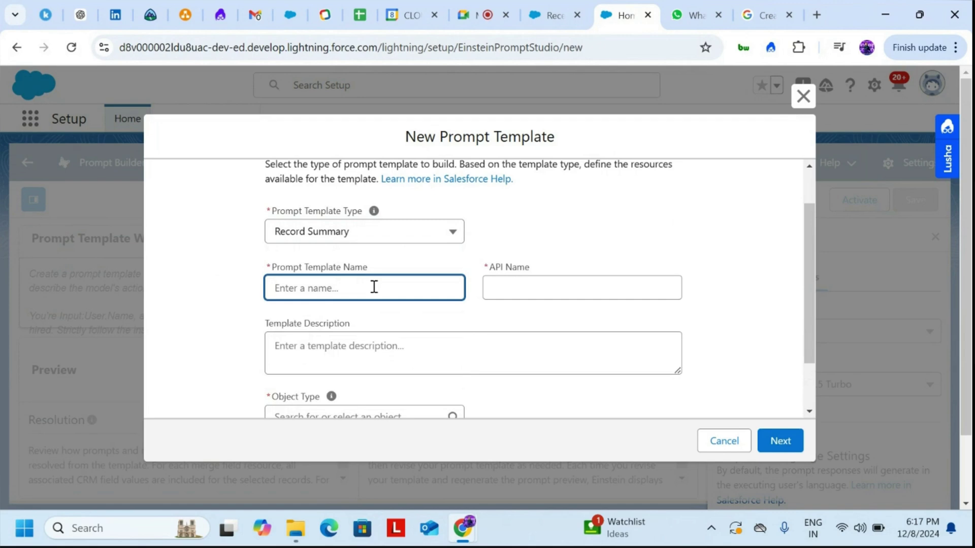
type("Account Record Summary")
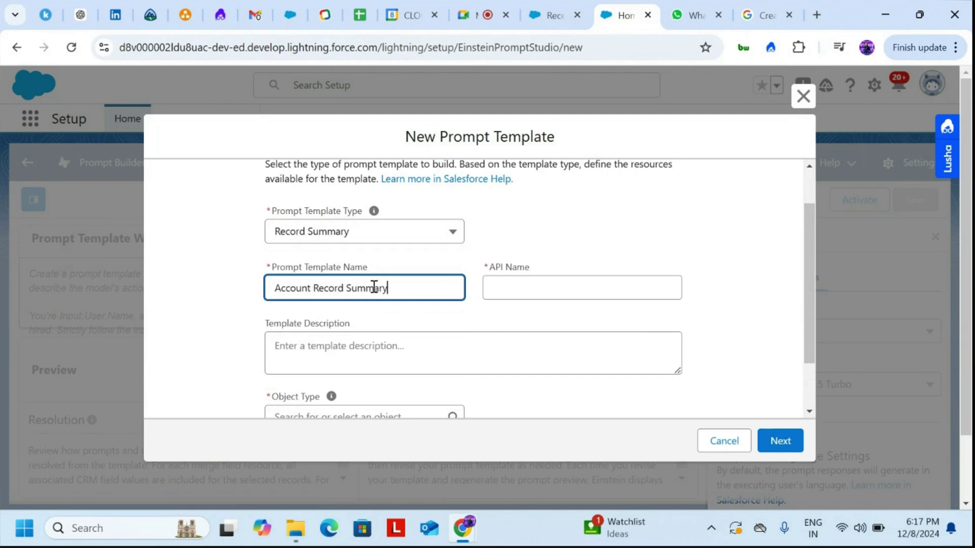
key("Tab")
key("Tab")
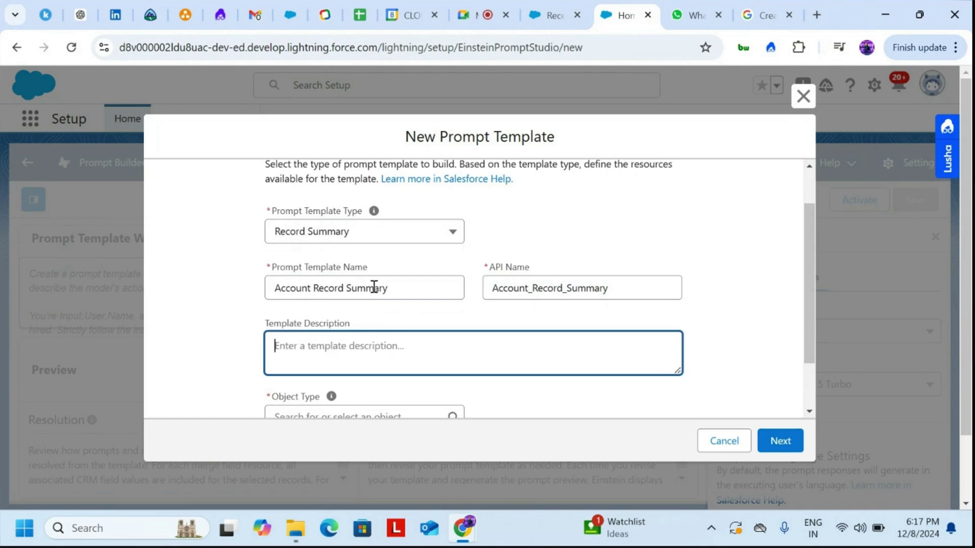
type("Account")
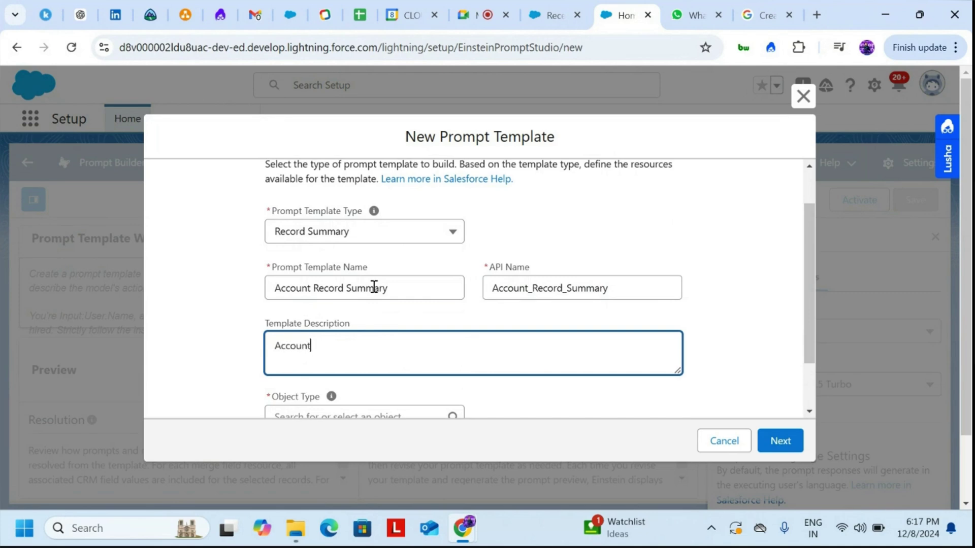
type(" Record Summary")
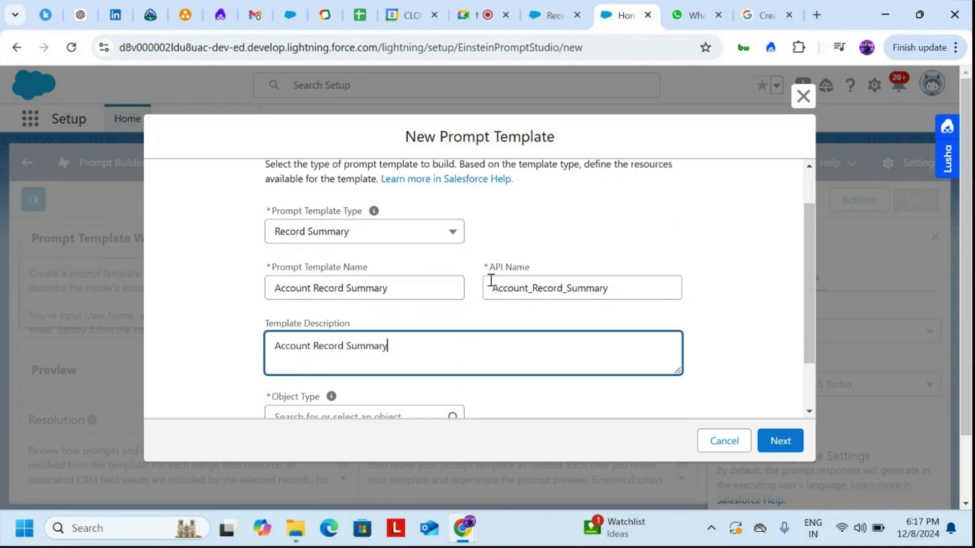
Step: Choose Account as the template's object type and continue to the prompt template workspace
scroll(640, 312, "down", 2)
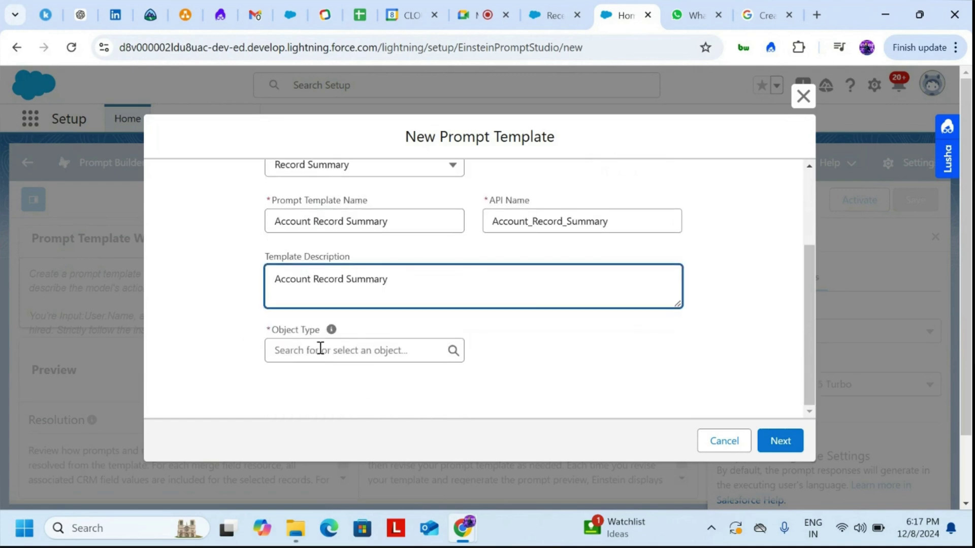
left_click(344, 350)
type("Acc")
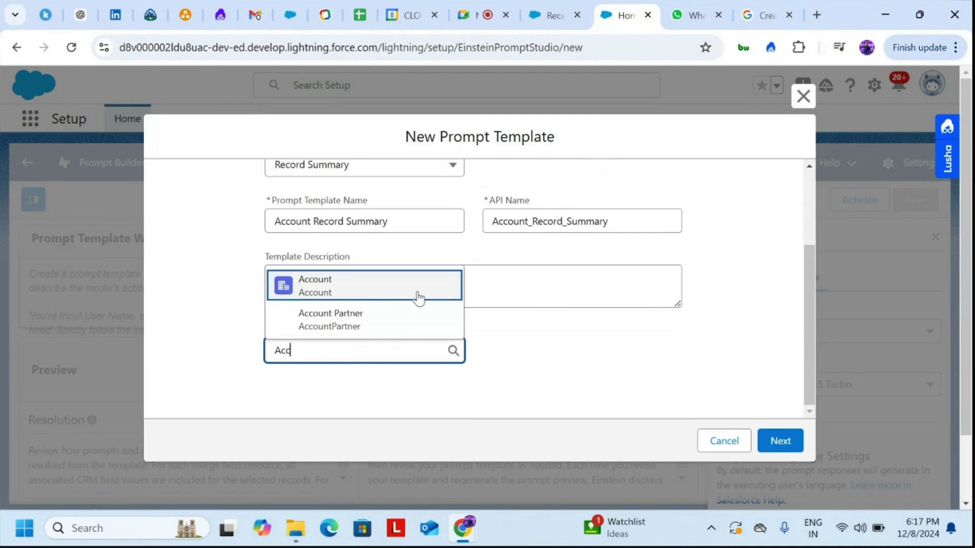
left_click(361, 297)
left_click(780, 448)
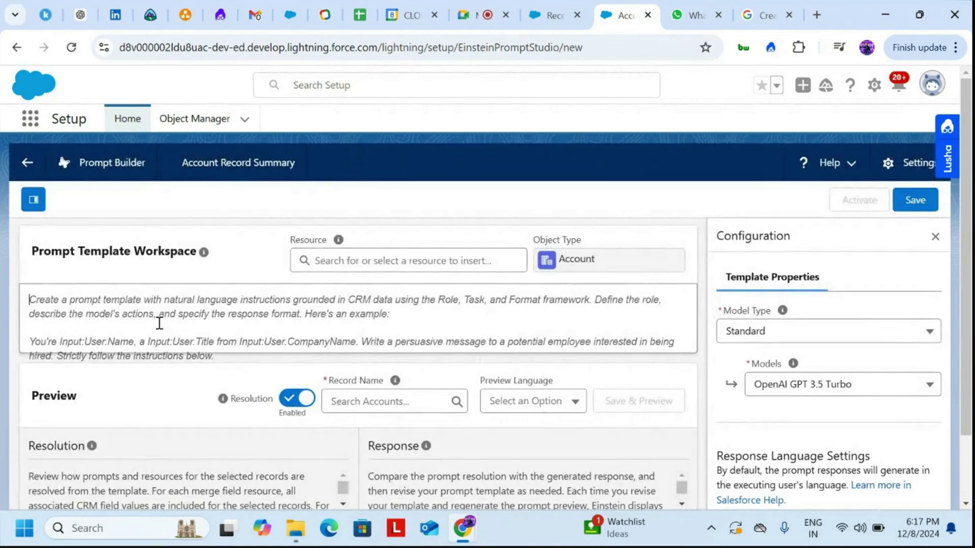
Step: Write the opening instruction "Use this information to summarize the Account records:" in the prompt template workspace
left_click(488, 321)
type("Use this ")
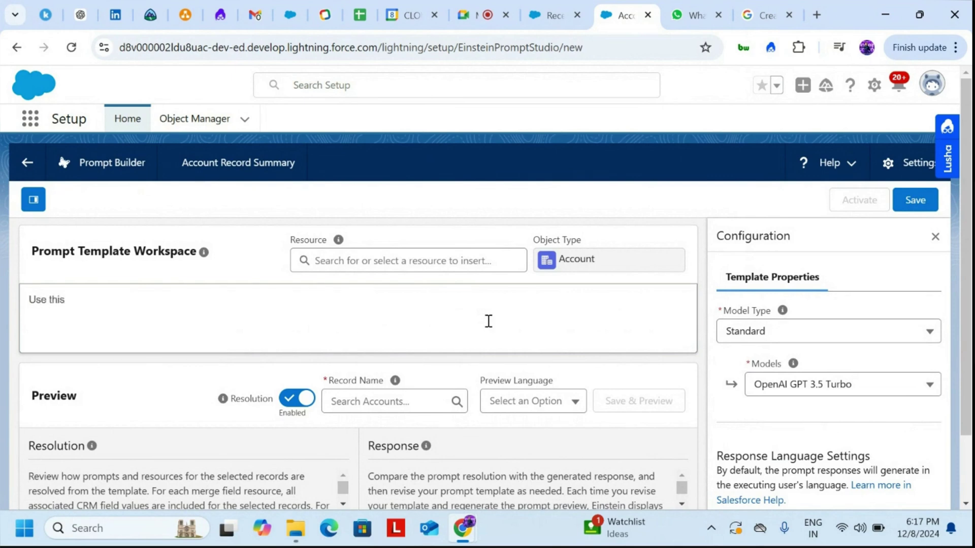
type("information to des")
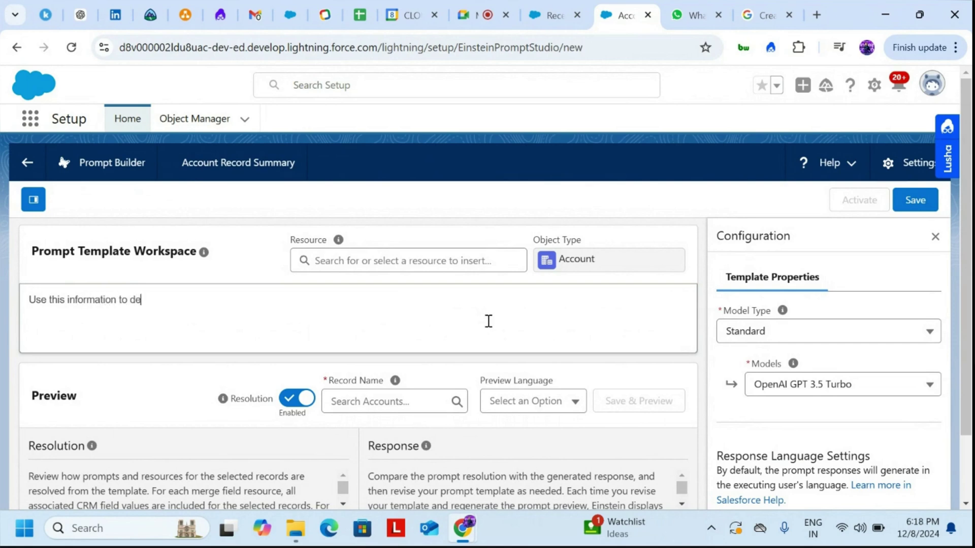
key("BackSpace")
key("BackSpace")
type("e")
key("BackSpace")
type("isplay th")
type("e")
key("BackSpace")
key("BackSpace")
key("BackSpace")
key("BackSpace")
key("BackSpace")
key("BackSpace")
key("BackSpace")
key("BackSpace")
key("BackSpace")
key("BackSpace")
key("BackSpace")
key("BackSpace")
type("summarize the Account")
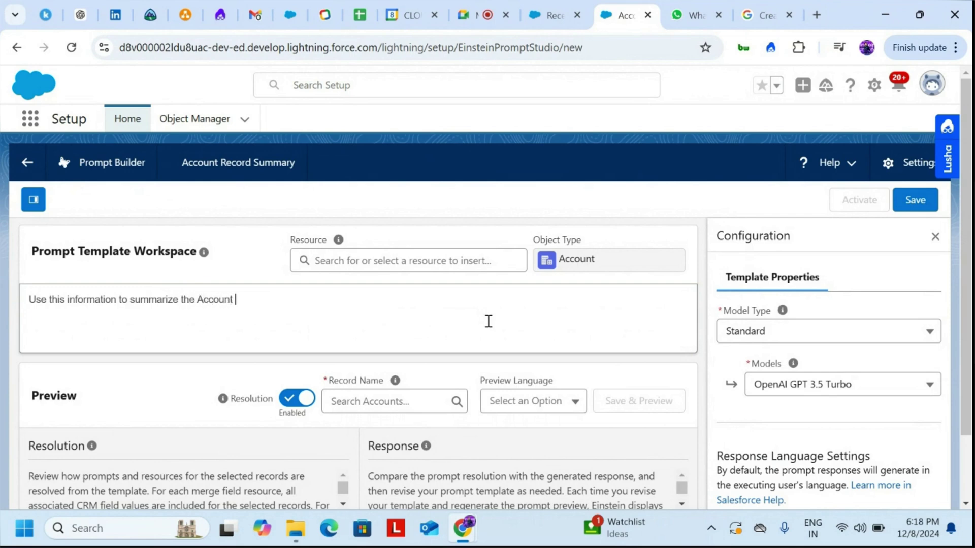
type(" R")
key("BackSpace")
type("records:")
Step: Add an "Account Name:" line below the instruction and insert the Account object's Account Name merge field after it
key("Return")
type("Account")
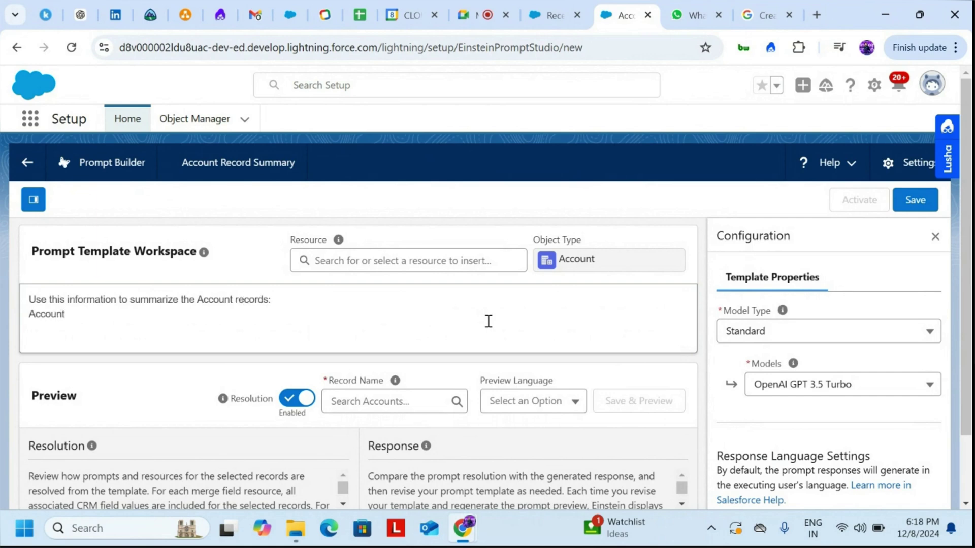
type(" Name:")
left_click(411, 259)
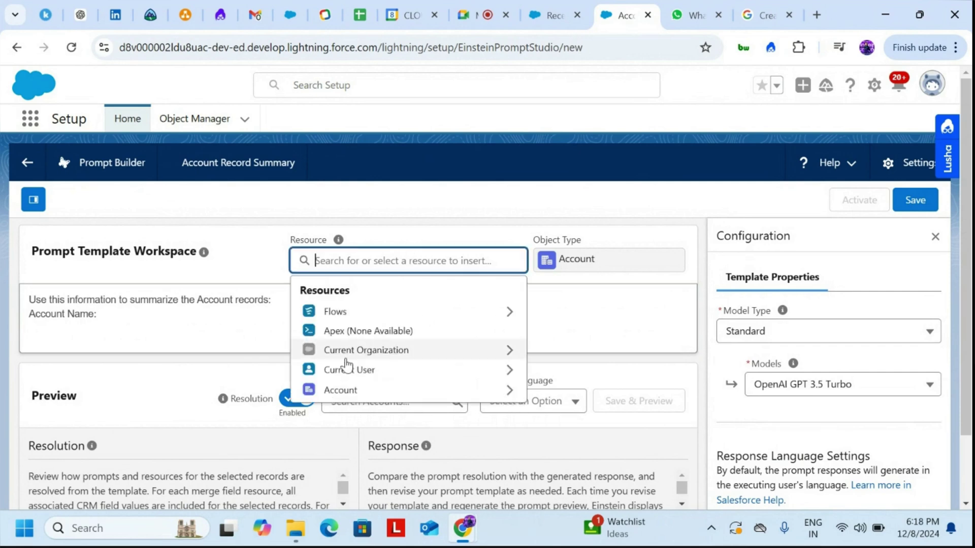
left_click(362, 389)
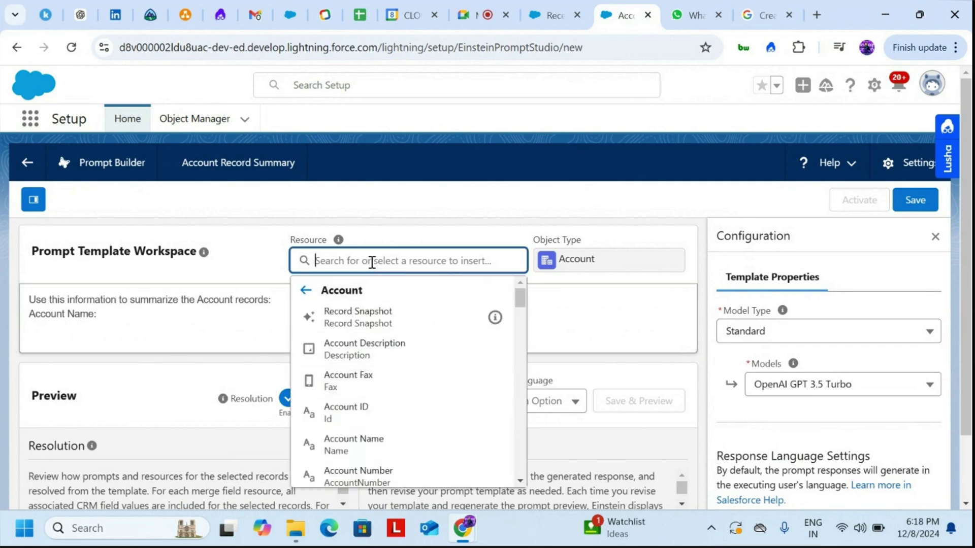
type("name")
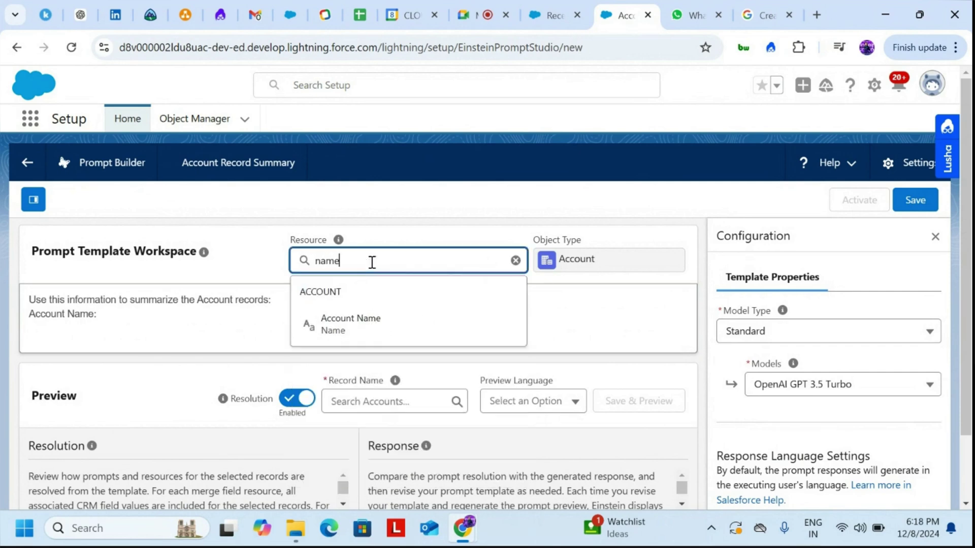
left_click(435, 325)
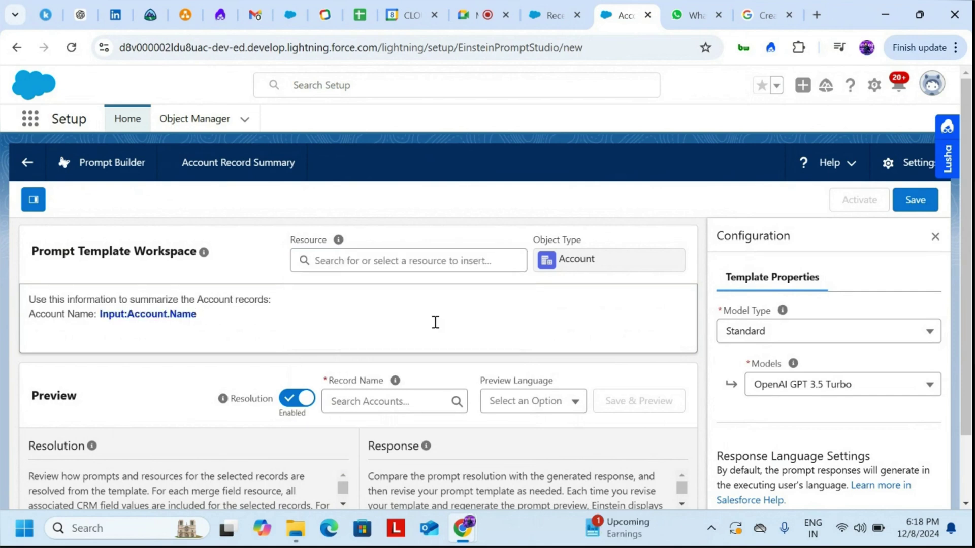
Step: Add a "Type:" line to the prompt and insert the Account object's Type merge field after it
key("Return")
type("Type:")
left_click(435, 261)
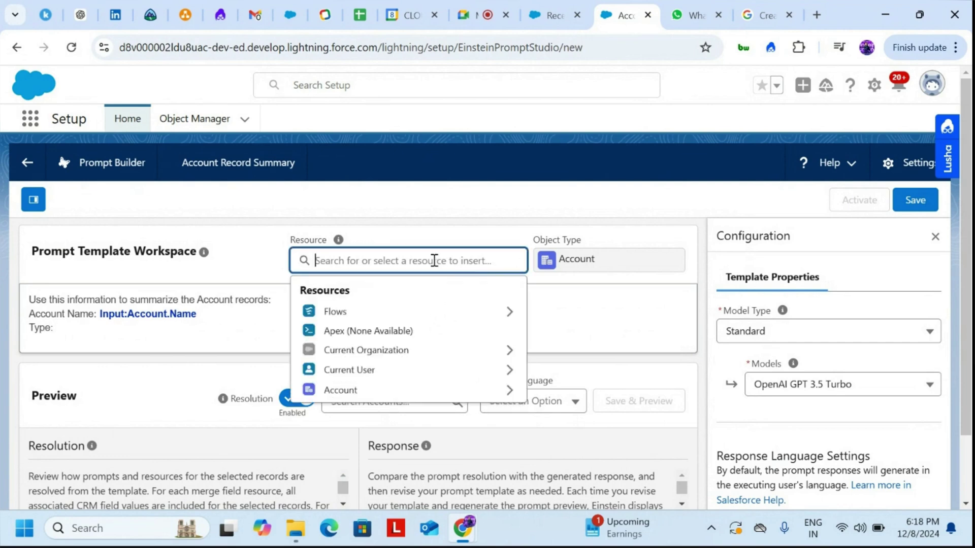
left_click(361, 390)
left_click(381, 261)
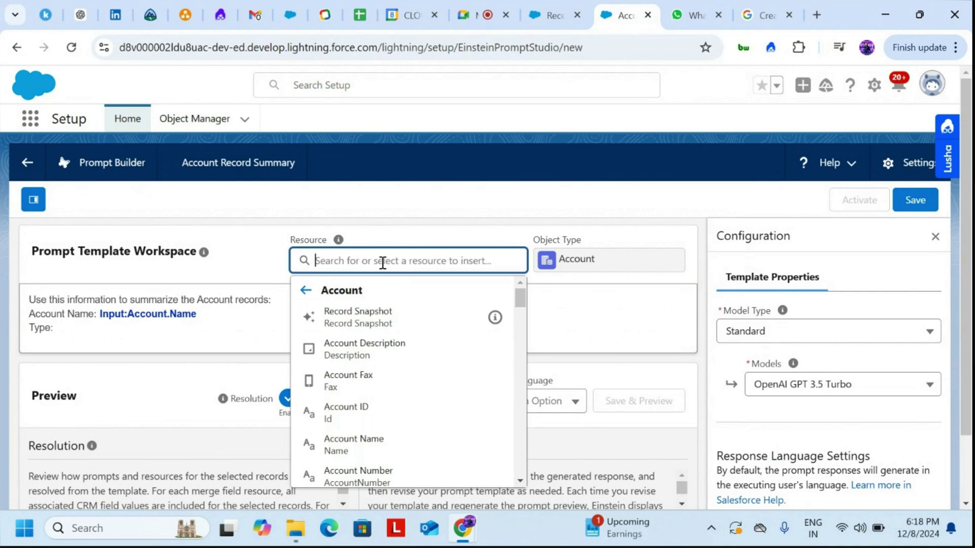
type("type")
left_click(457, 322)
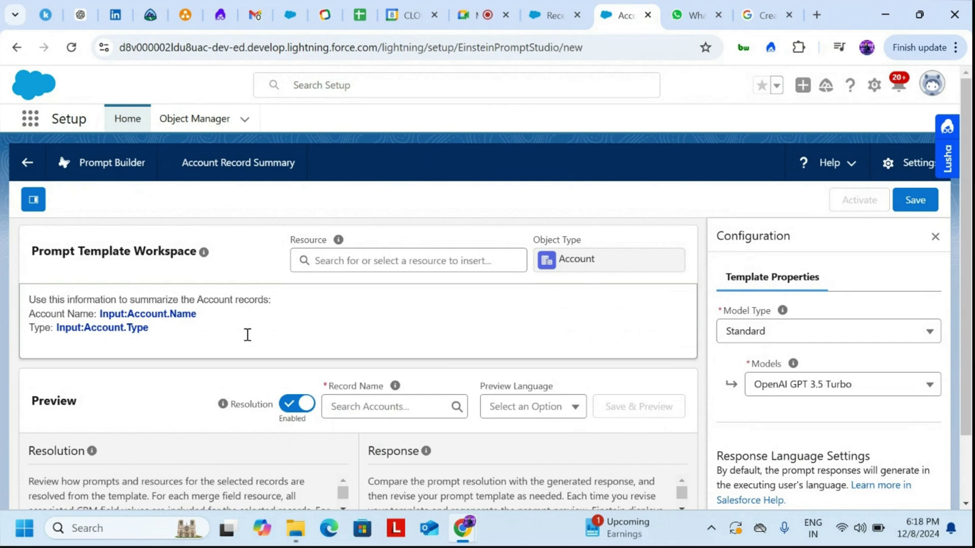
Step: Add an "Address:" line to the prompt and insert the Account object's Billing City merge field after it
key("Return")
type("Address:")
left_click(452, 262)
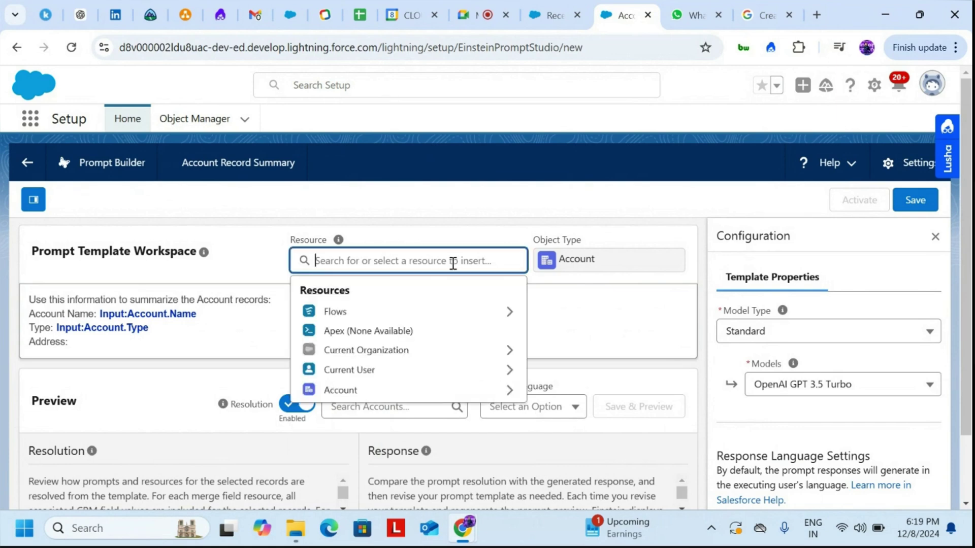
left_click(349, 392)
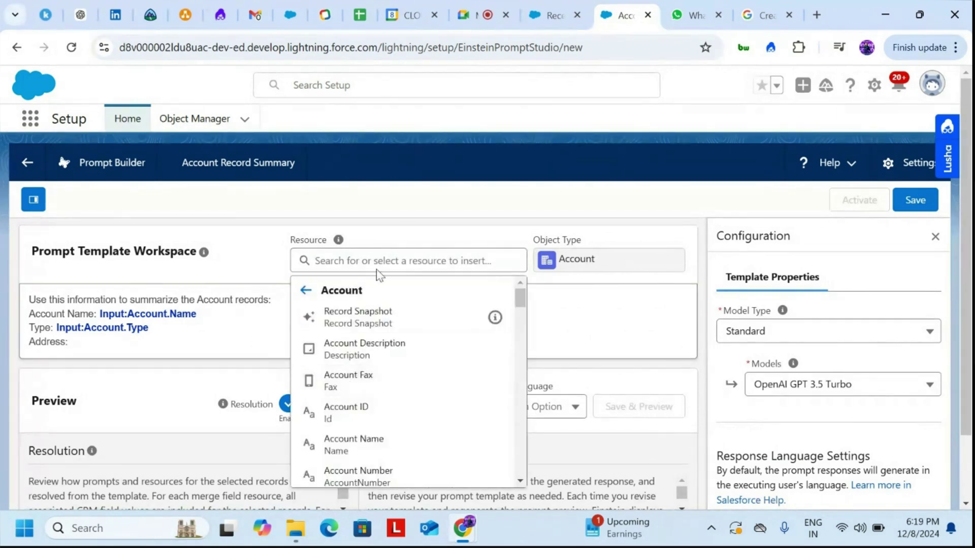
left_click(428, 260)
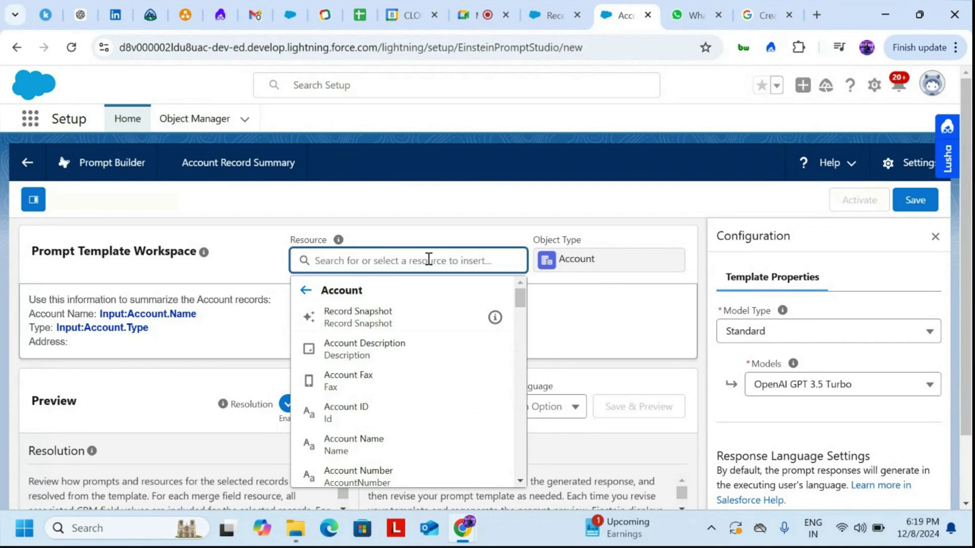
type("shi")
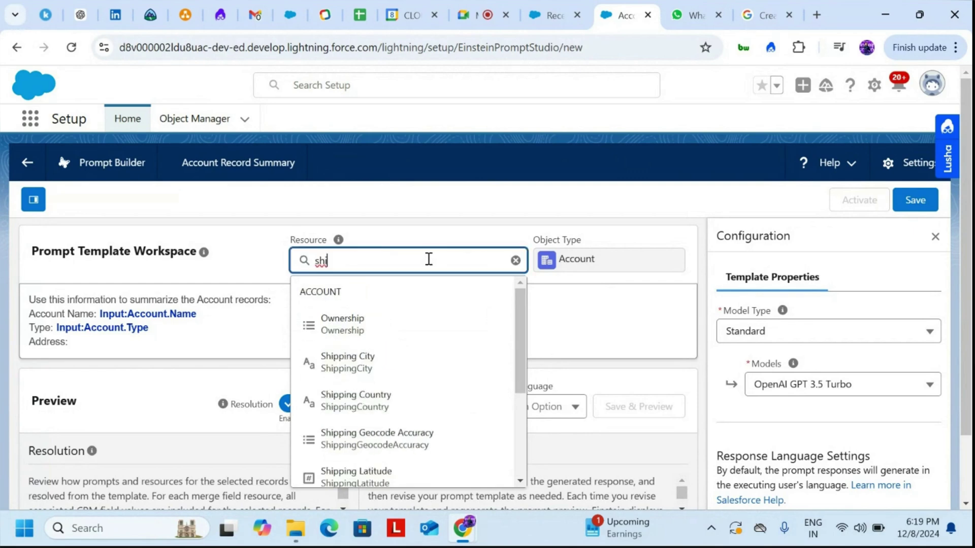
key("BackSpace")
key("BackSpace")
key("BackSpace")
type("bill")
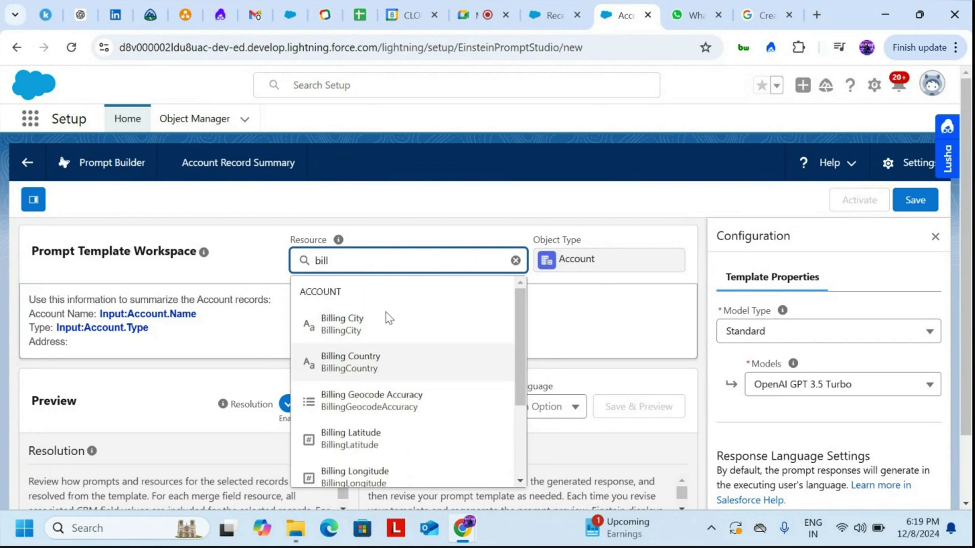
left_click(333, 328)
Step: Start a new line below the Address line and look through the Account object's available merge fields
key("Return")
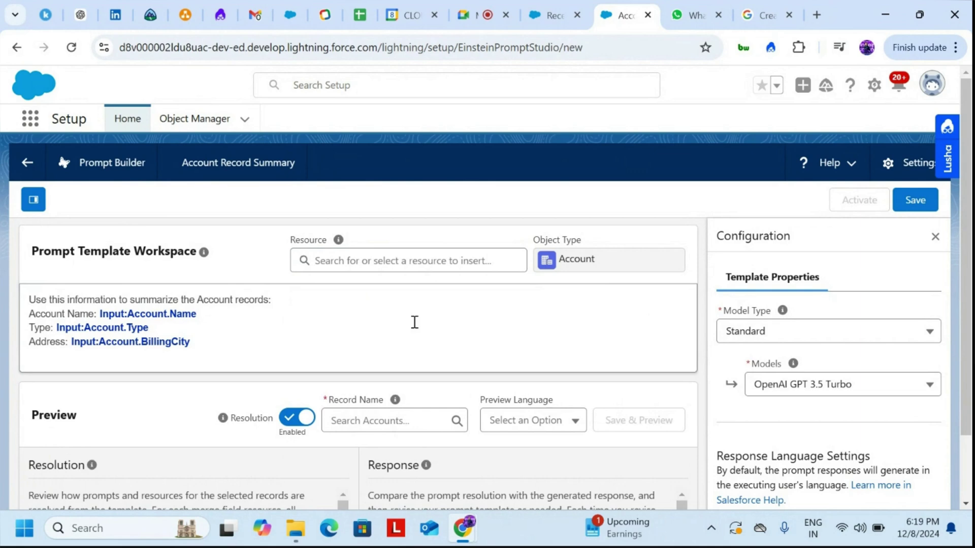
left_click(392, 264)
left_click(385, 400)
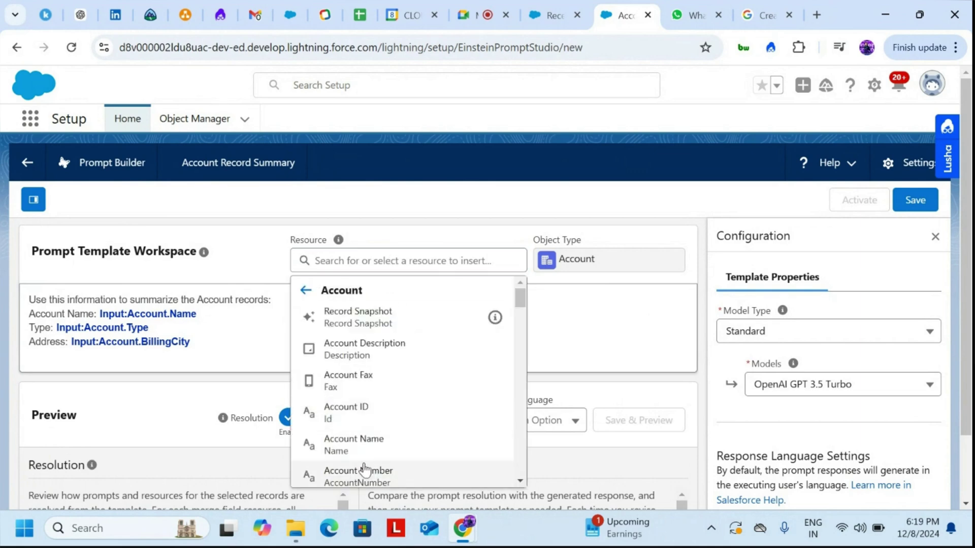
scroll(426, 450, "down", 2)
scroll(426, 450, "down", 2)
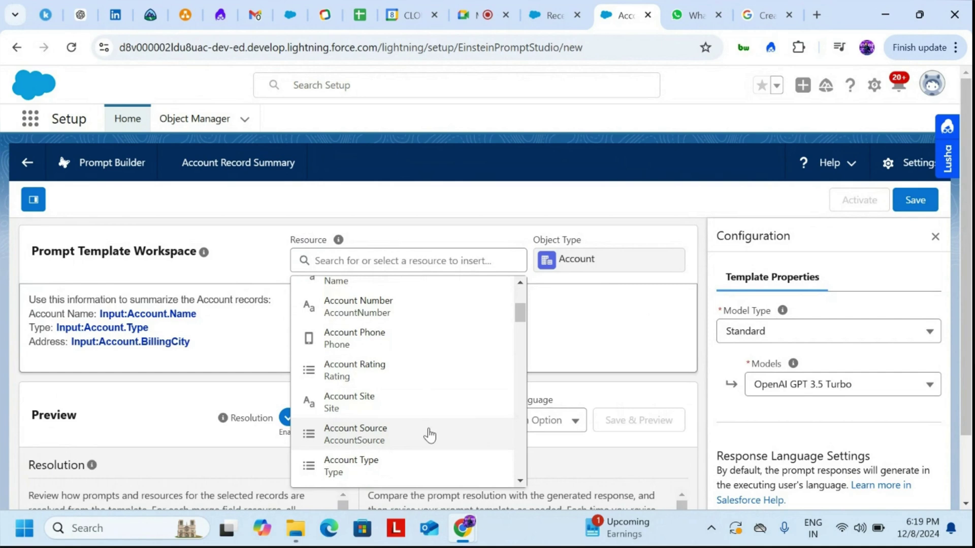
scroll(429, 435, "down", 3)
scroll(429, 435, "down", 1)
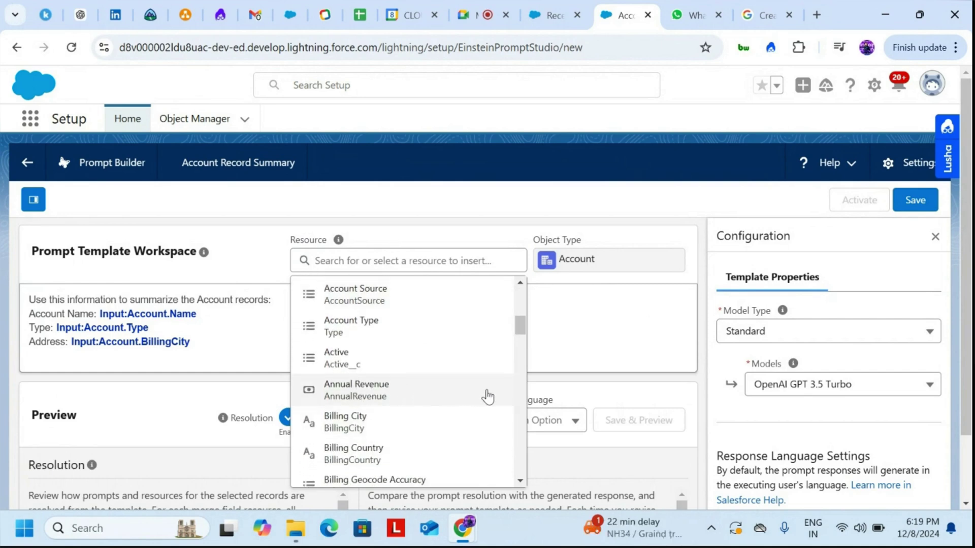
scroll(487, 397, "down", 7)
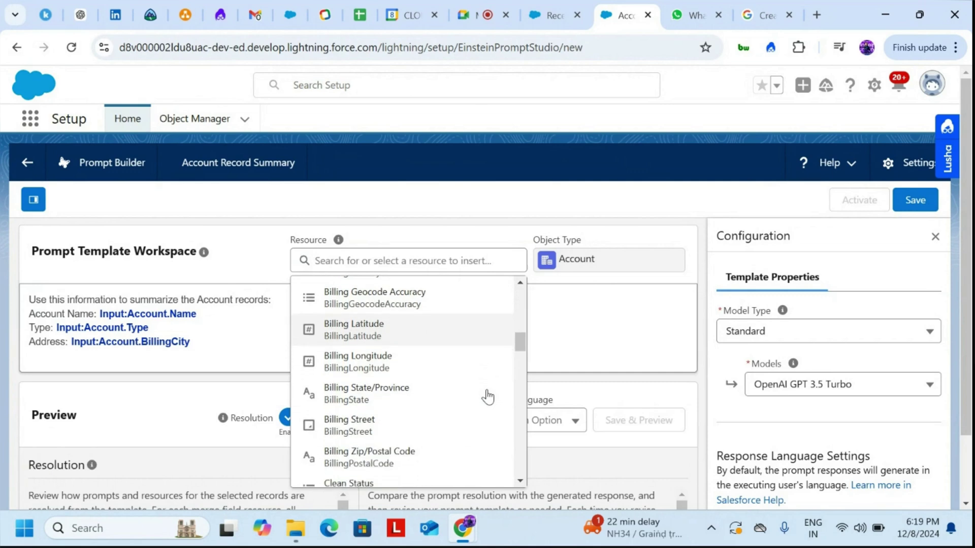
scroll(488, 397, "down", 3)
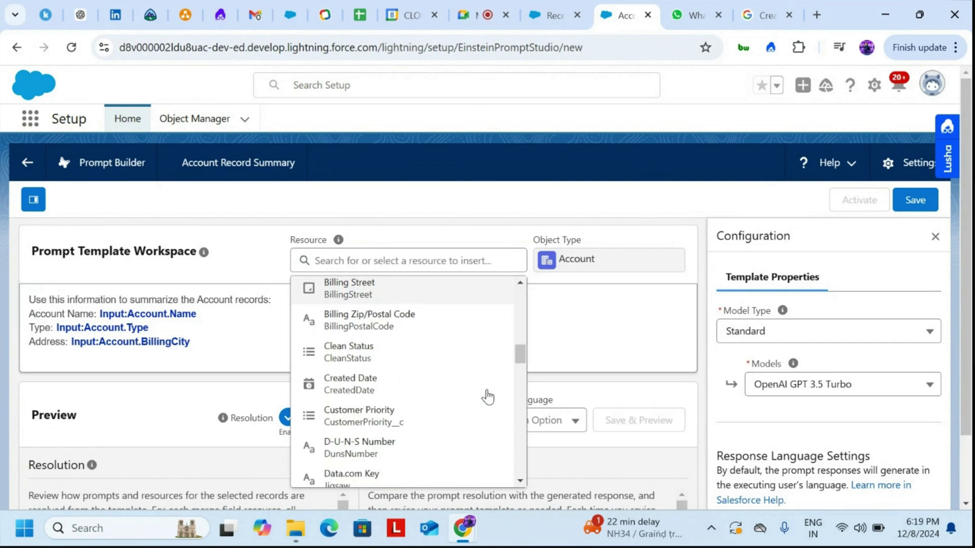
scroll(487, 397, "down", 2)
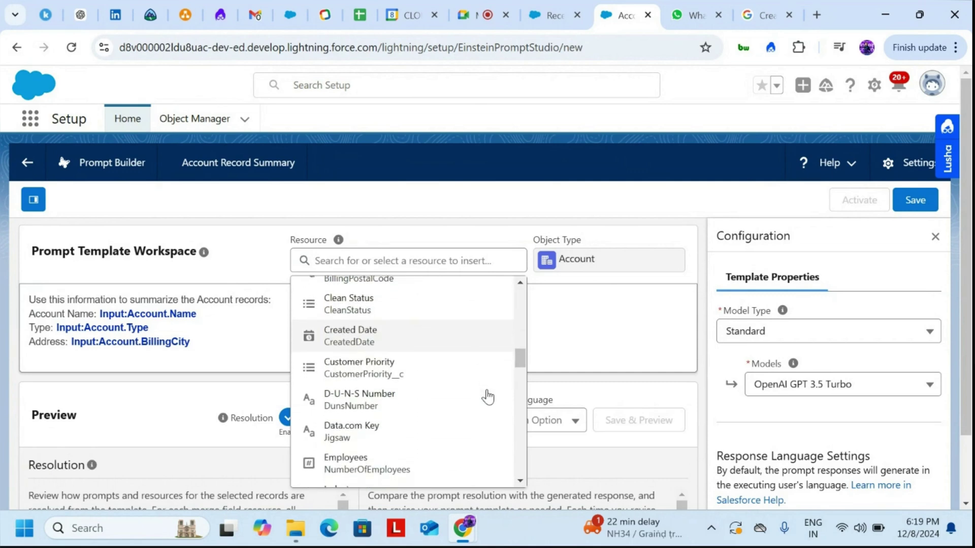
scroll(488, 397, "up", 3)
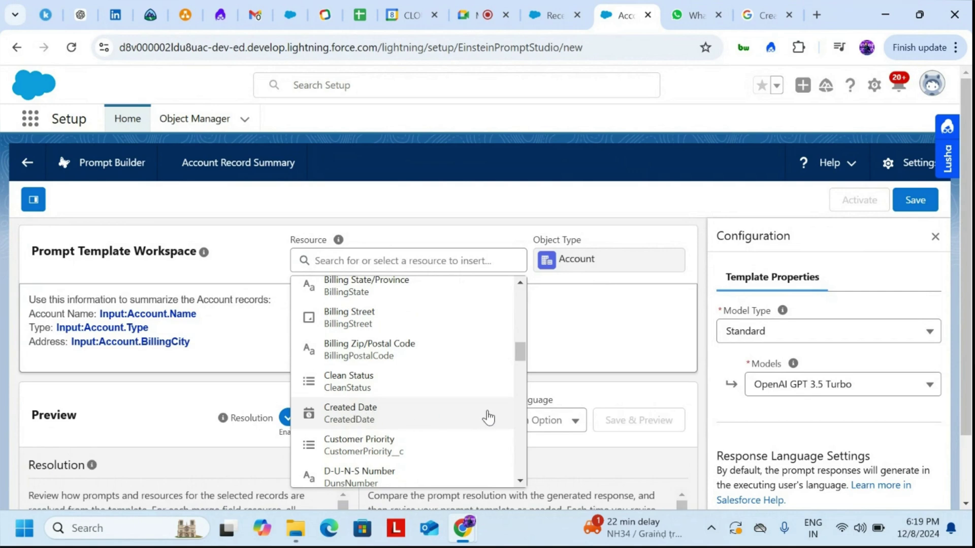
scroll(488, 417, "down", 2)
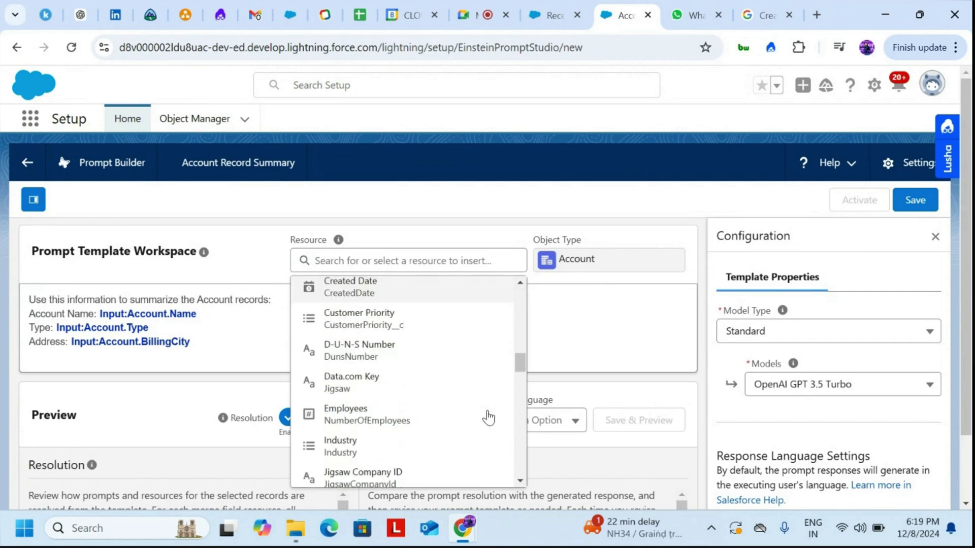
scroll(487, 415, "down", 1)
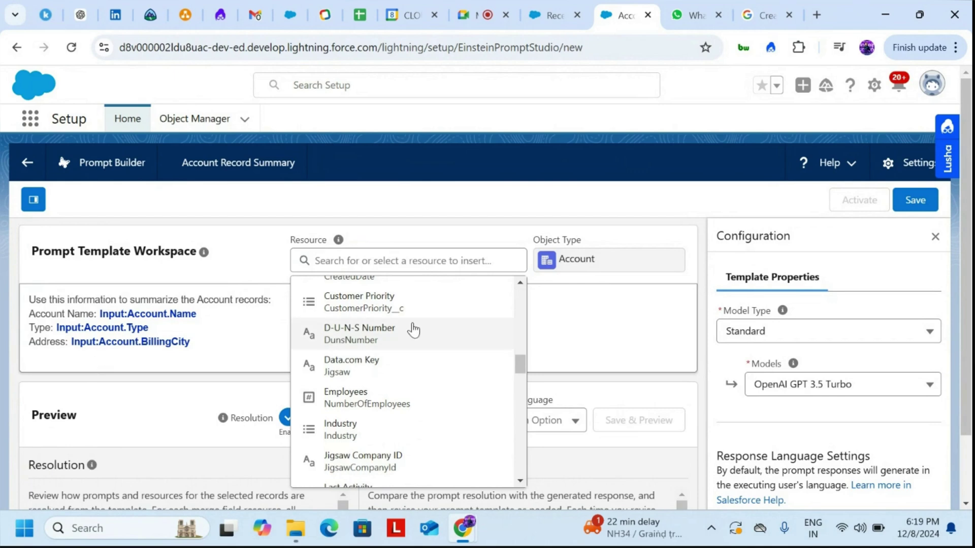
scroll(409, 328, "up", 5)
scroll(393, 434, "up", 4)
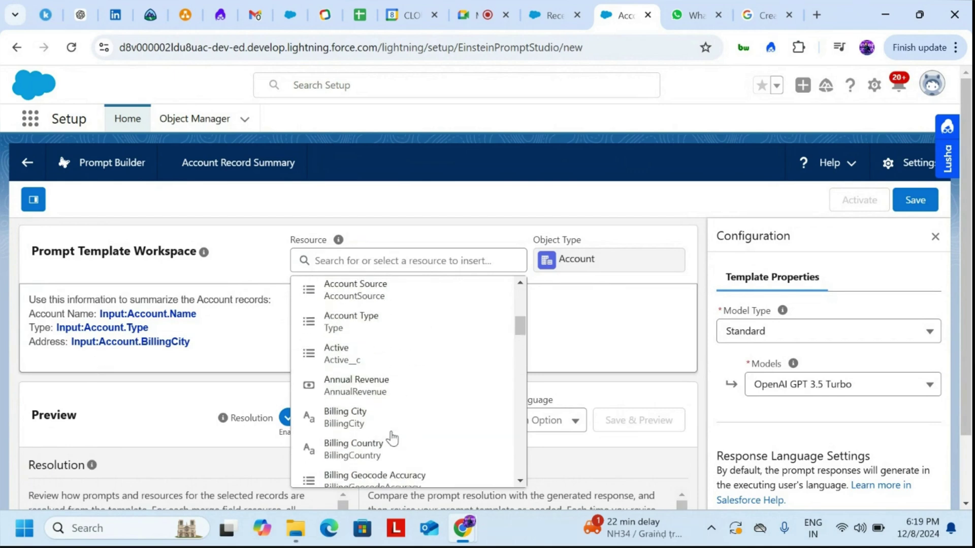
scroll(392, 435, "up", 3)
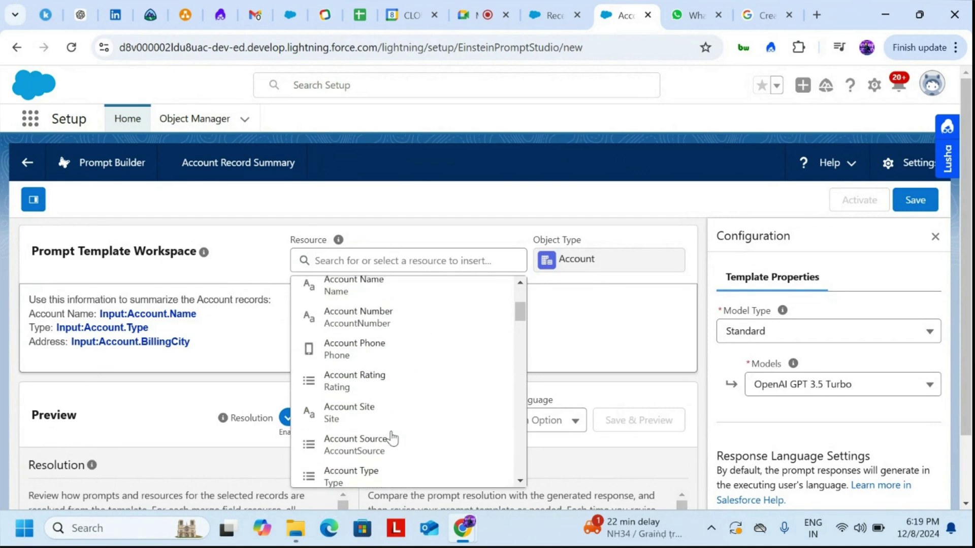
Step: Add an "Industry:" line below the Address line and insert the Account object's Industry merge field after it
left_click(96, 352)
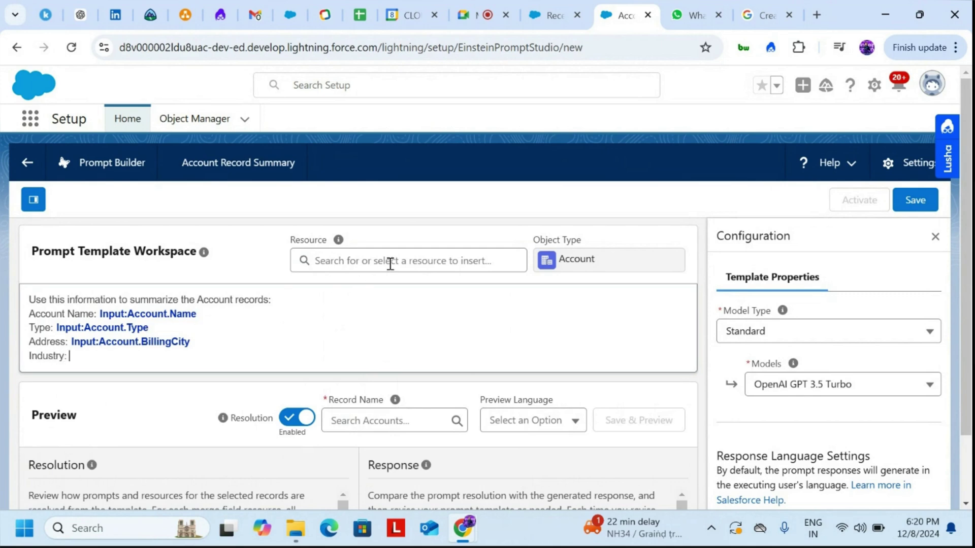
left_click(415, 259)
left_click(383, 389)
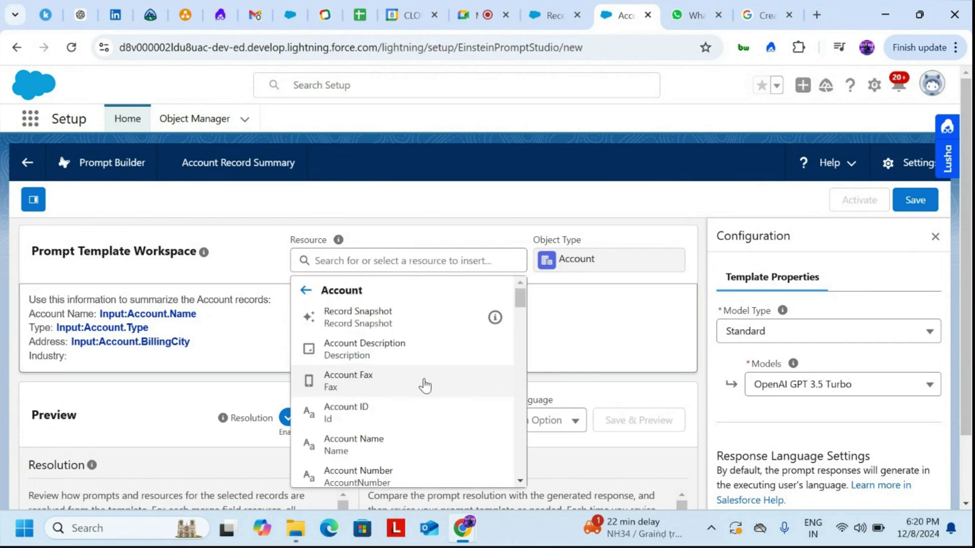
left_click(389, 263)
type("ind")
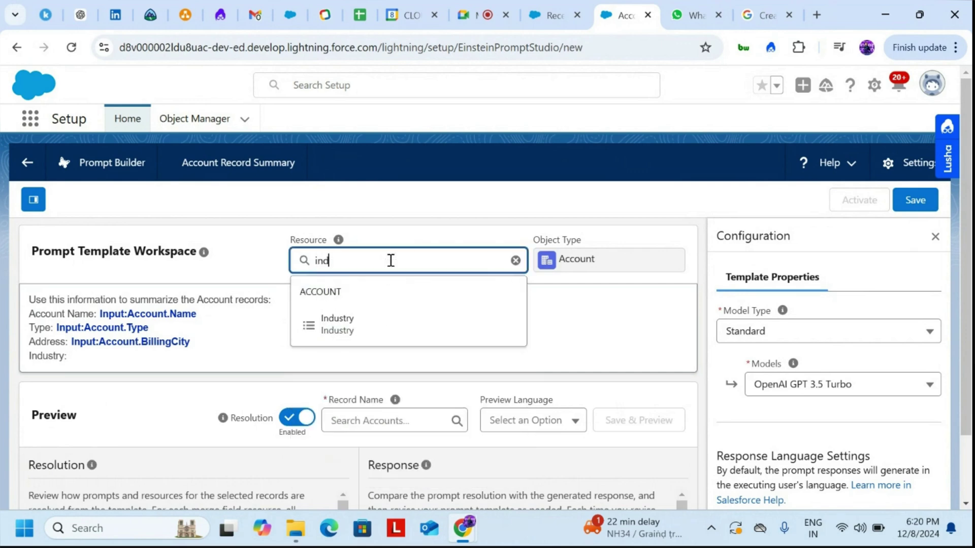
left_click(328, 325)
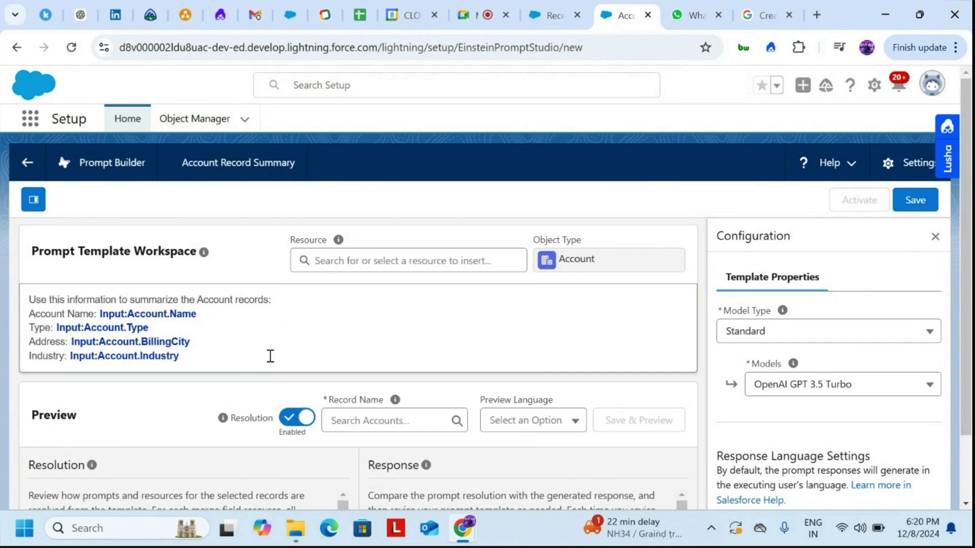
Step: Add a "Created Date:" line below the Industry line and insert the Account object's Created Date merge field after it
key("Return")
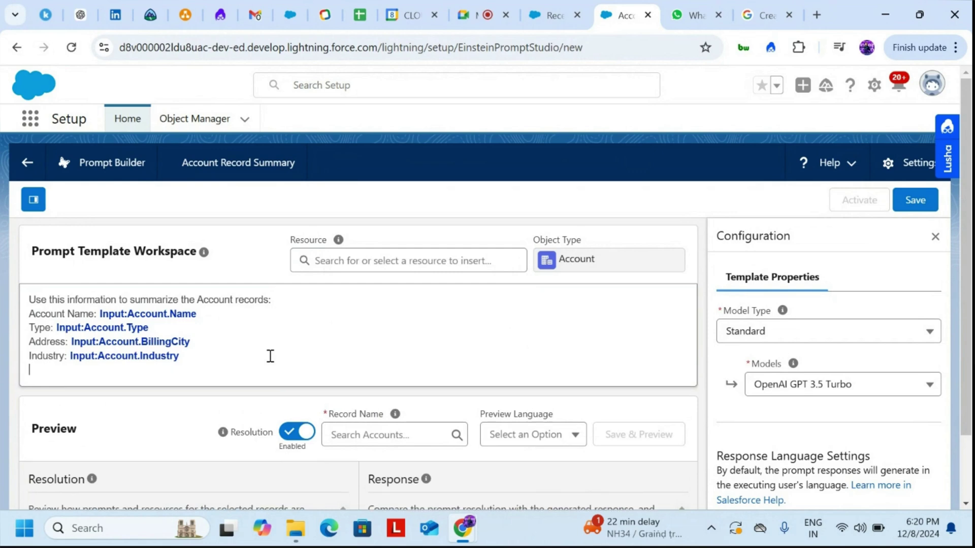
type("Created Date:")
left_click(447, 260)
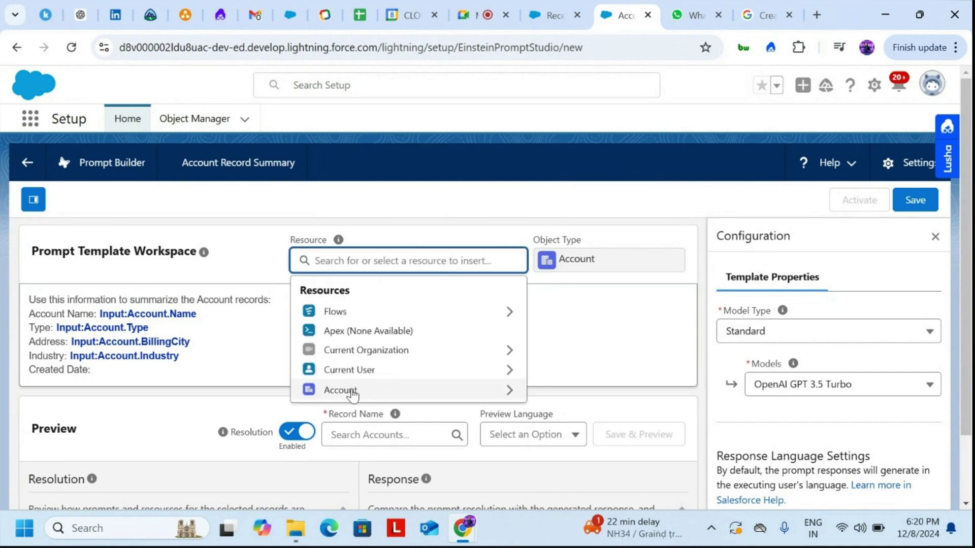
left_click(419, 399)
scroll(416, 424, "down", 5)
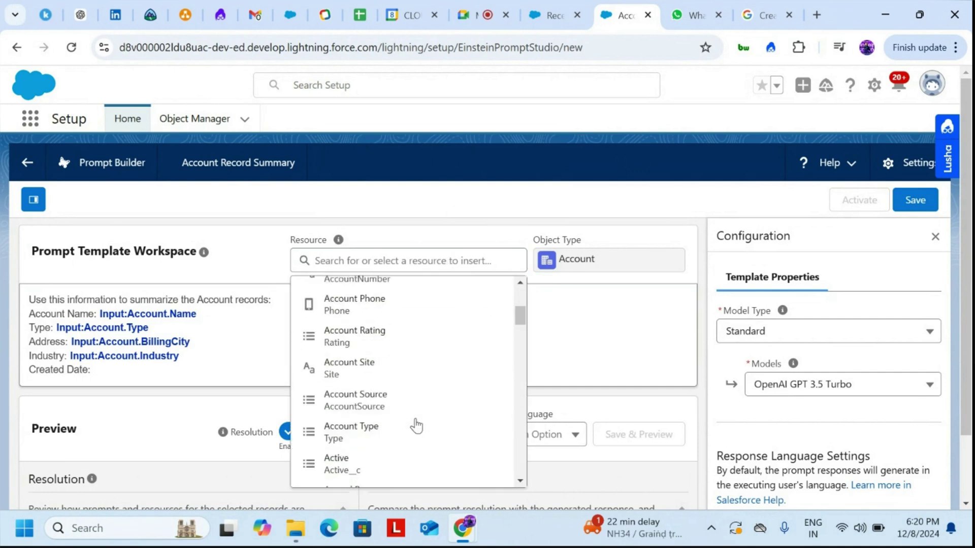
scroll(416, 425, "down", 5)
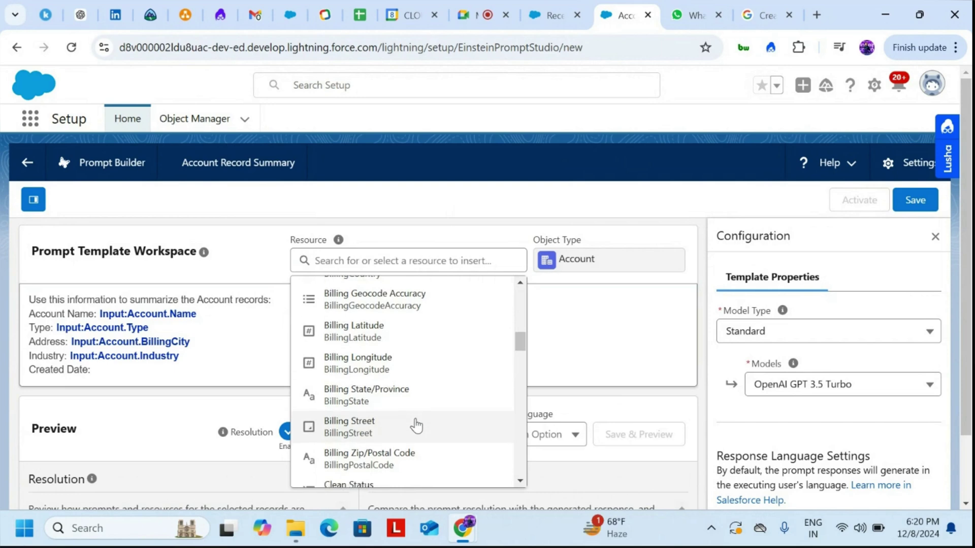
left_click(376, 420)
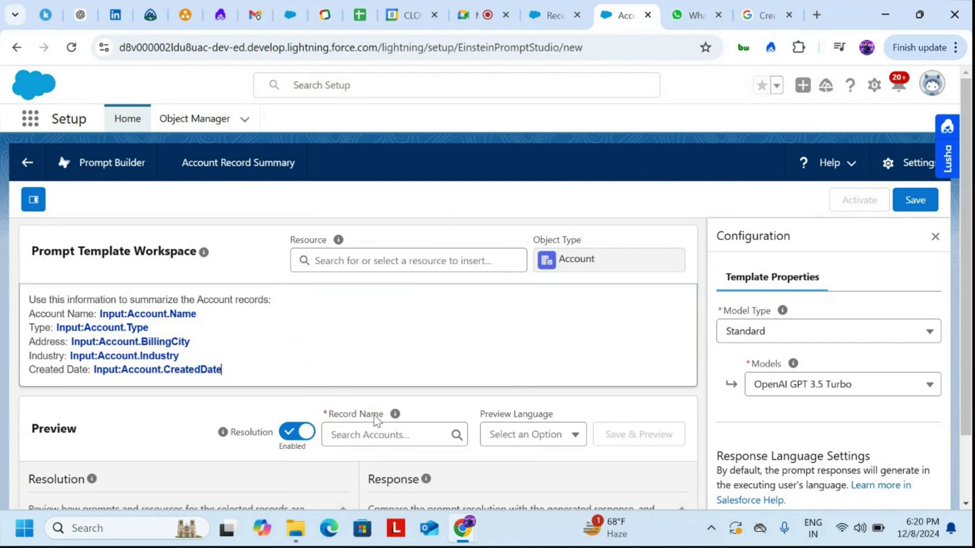
Step: Add a "Related Contact:" line between the Industry and Created Date lines and insert the Account's Contacts related list after it
key("Up")
key("Return")
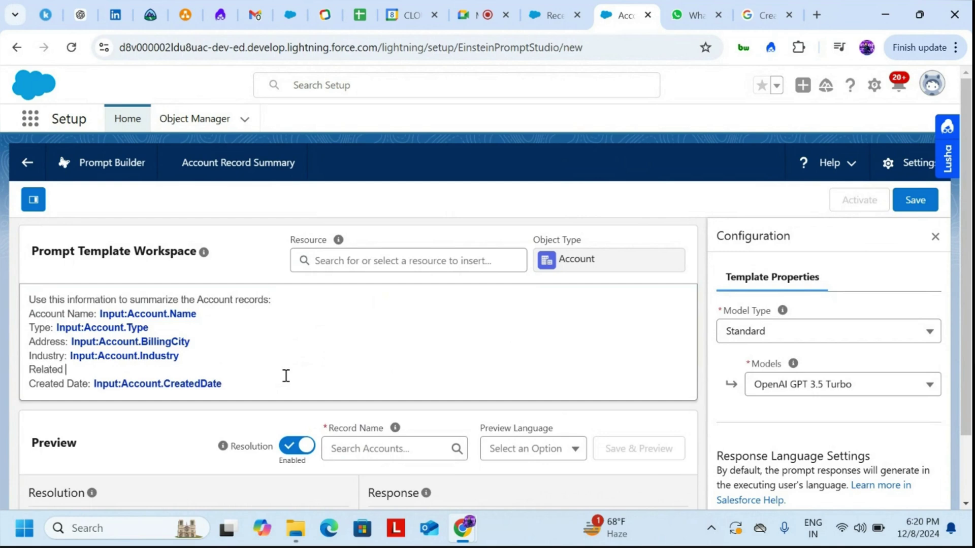
type("Related Contact:")
left_click(327, 264)
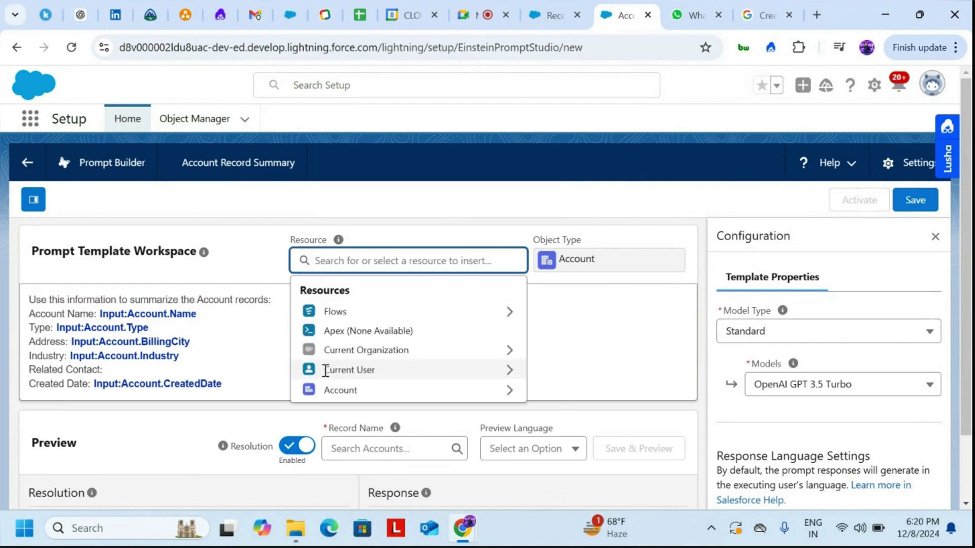
left_click(439, 400)
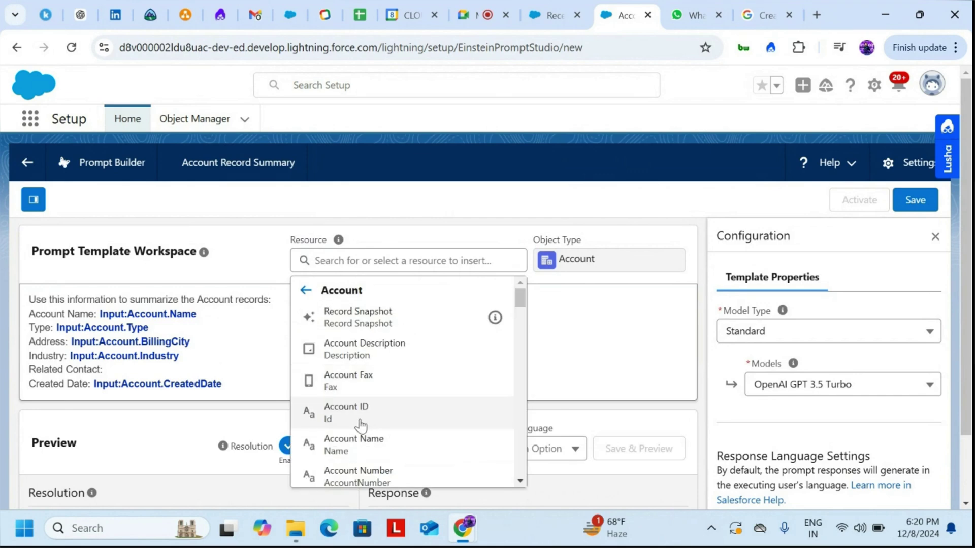
scroll(406, 426, "down", 4)
scroll(360, 427, "down", 20)
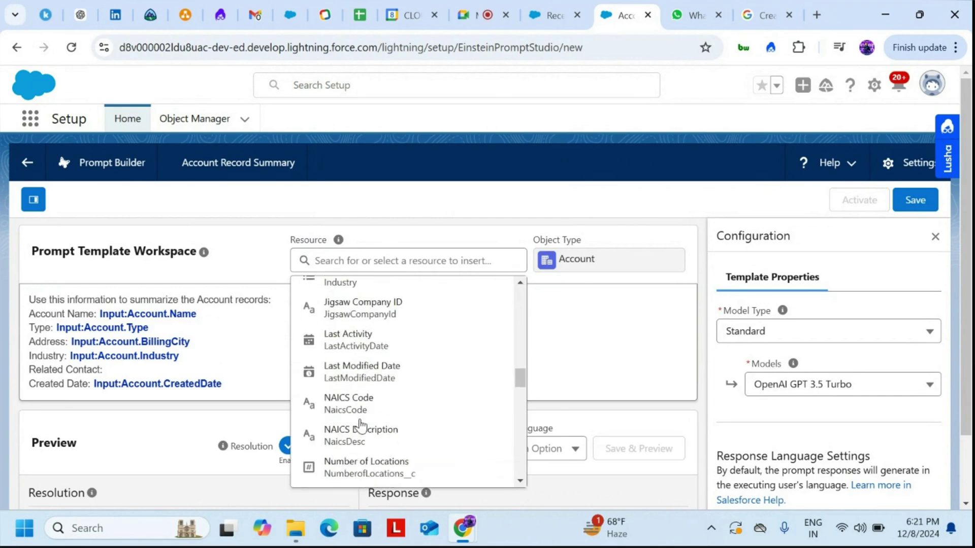
scroll(360, 427, "down", 15)
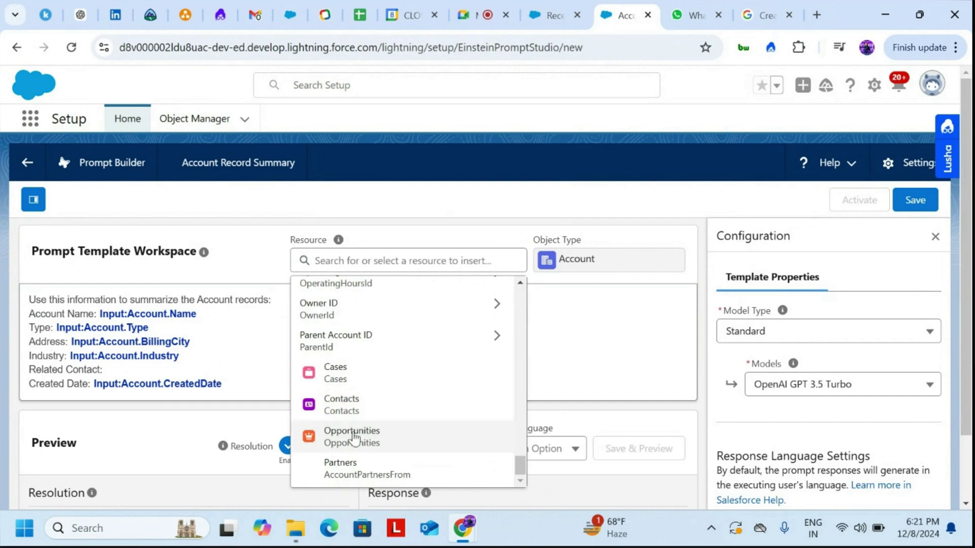
left_click(447, 406)
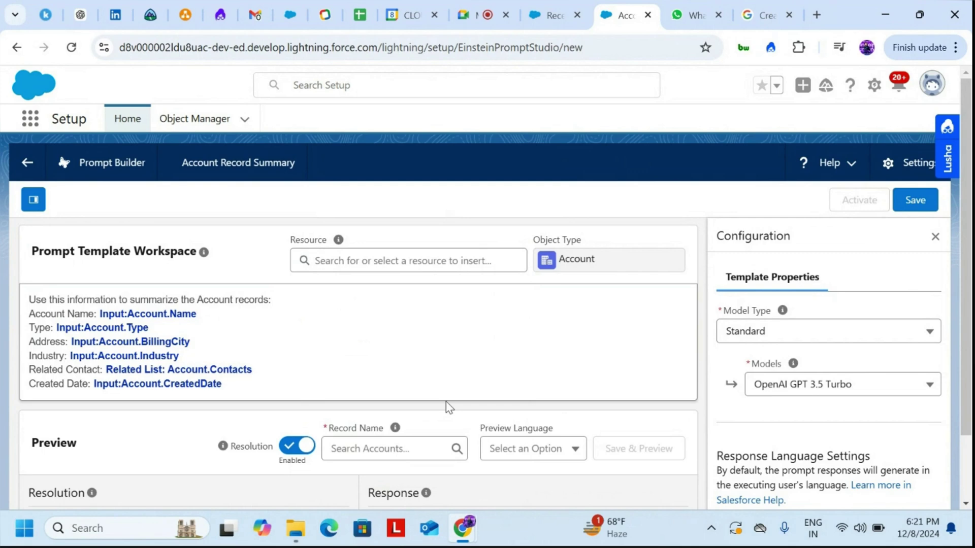
Step: Add a "Related Opportunities:" line below the Related Contact line and insert the Account's Opportunities related list after it
key("Return")
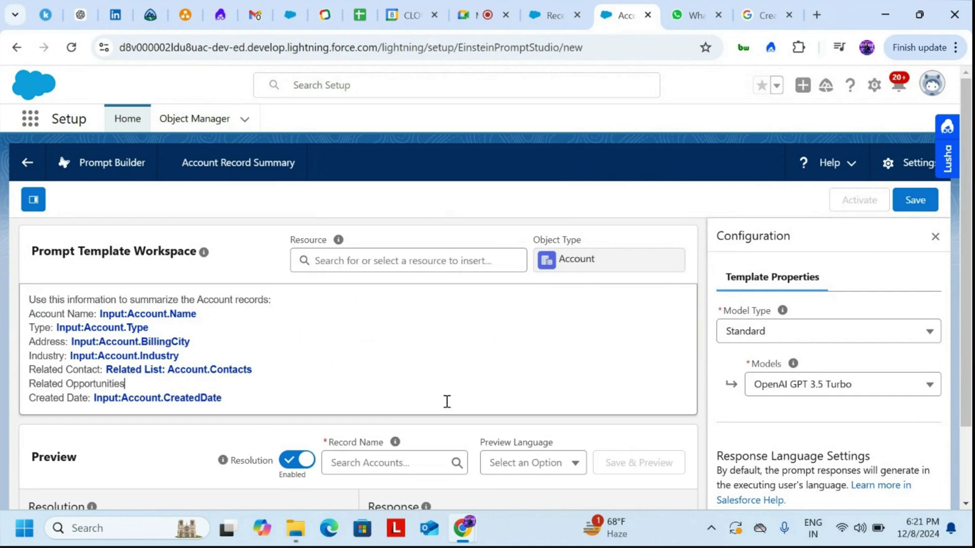
left_click(459, 260)
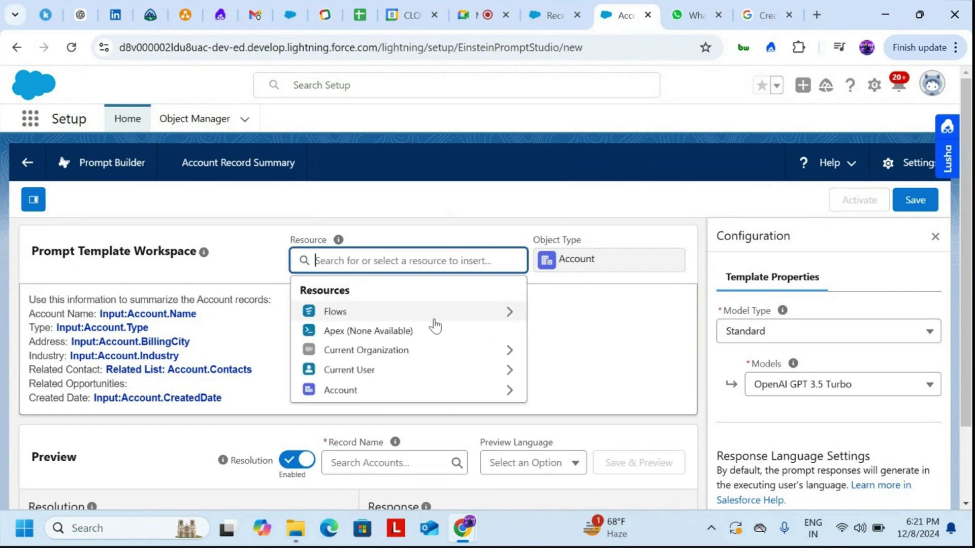
left_click(397, 393)
scroll(420, 416, "down", 10)
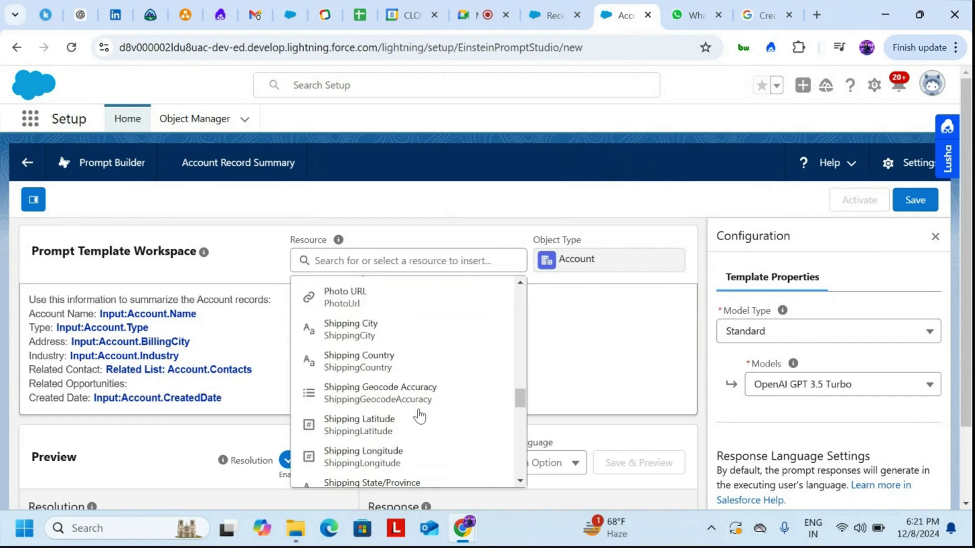
scroll(420, 416, "down", 5)
left_click(364, 432)
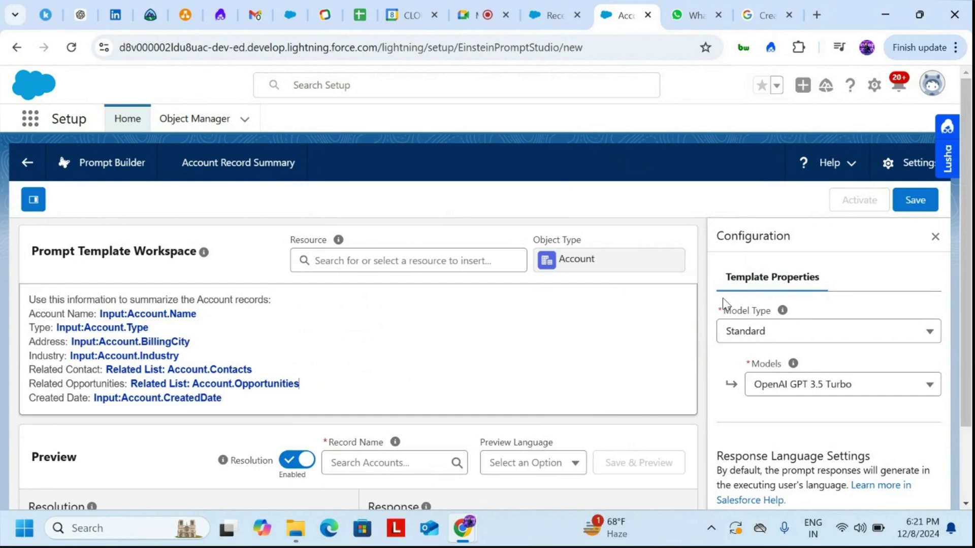
Step: Keep the template's model type as Standard and set its model to OpenAI GPT 4
left_click(930, 333)
left_click(929, 331)
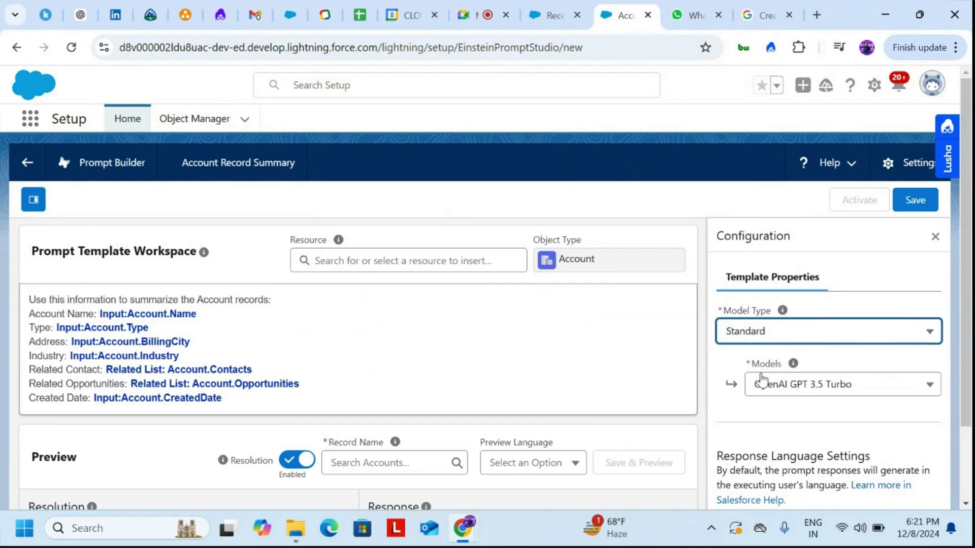
left_click(929, 384)
scroll(853, 426, "down", 2)
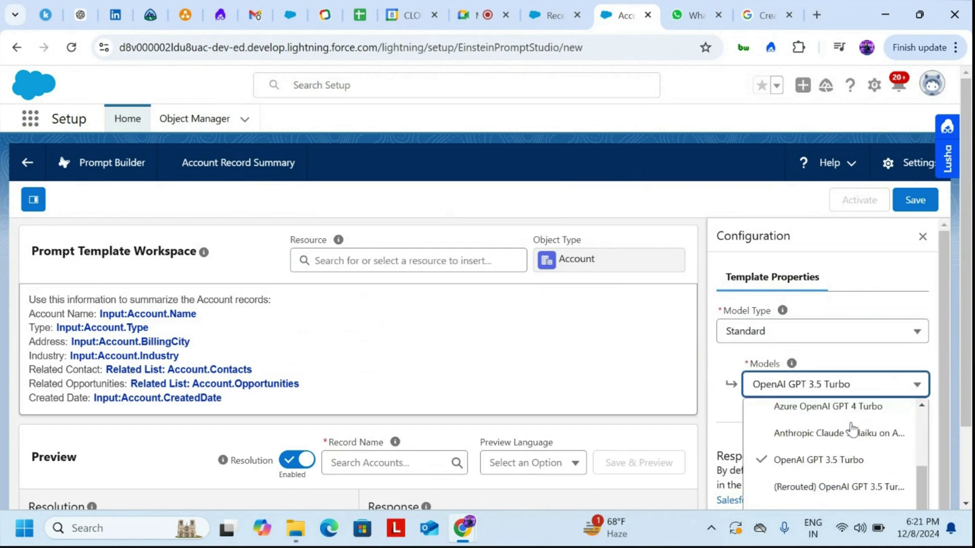
scroll(858, 462, "down", 1)
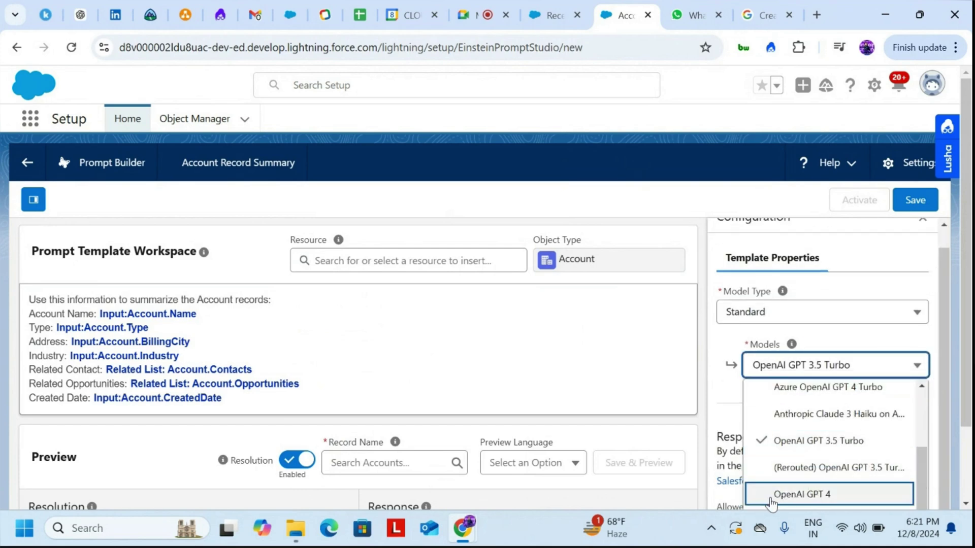
left_click(848, 496)
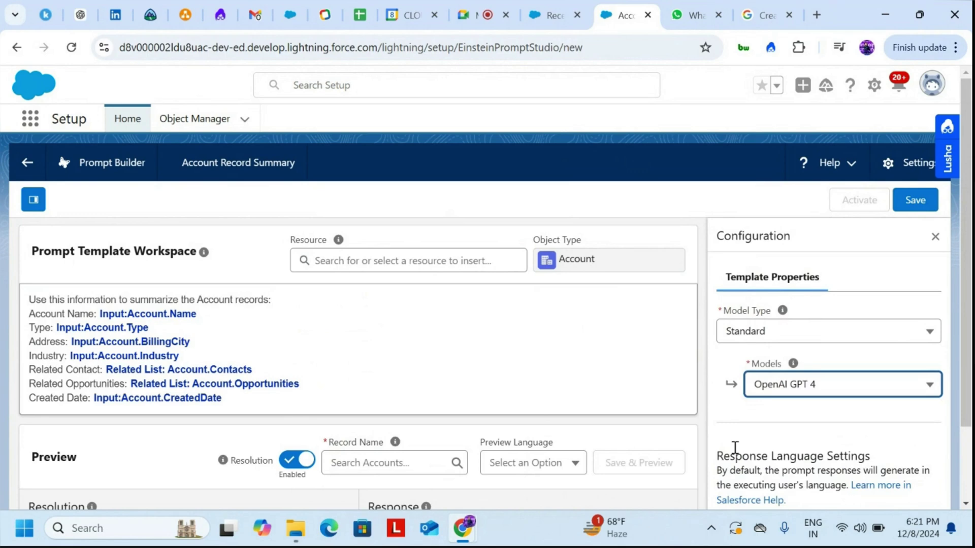
Step: Save the Account Record Summary template and generate a preview using the Edge Communications account record
left_click(915, 201)
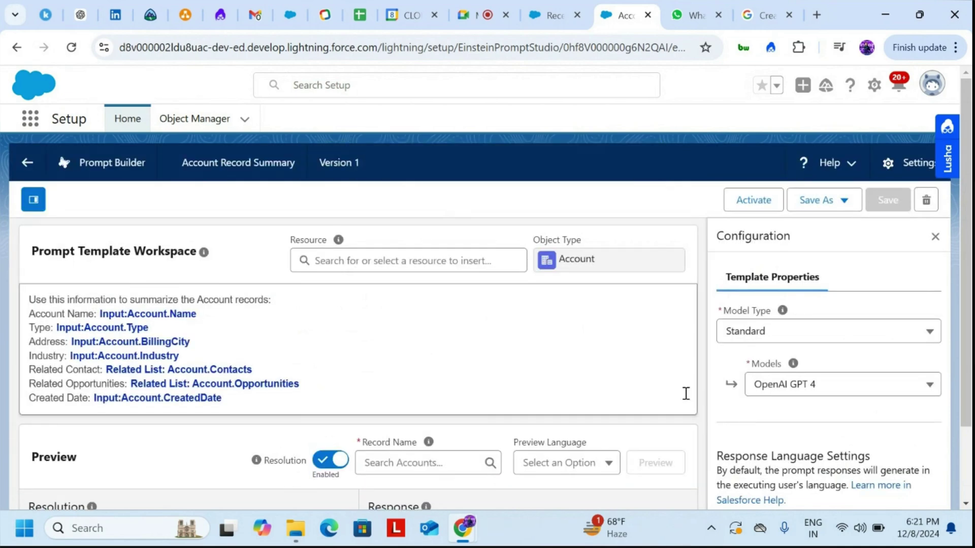
scroll(686, 393, "down", 2)
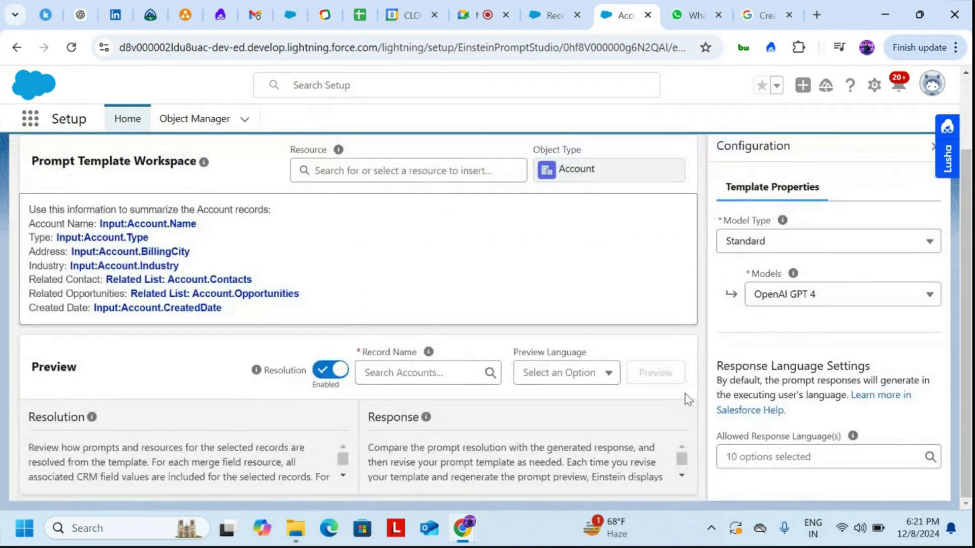
left_click(418, 375)
type("edge")
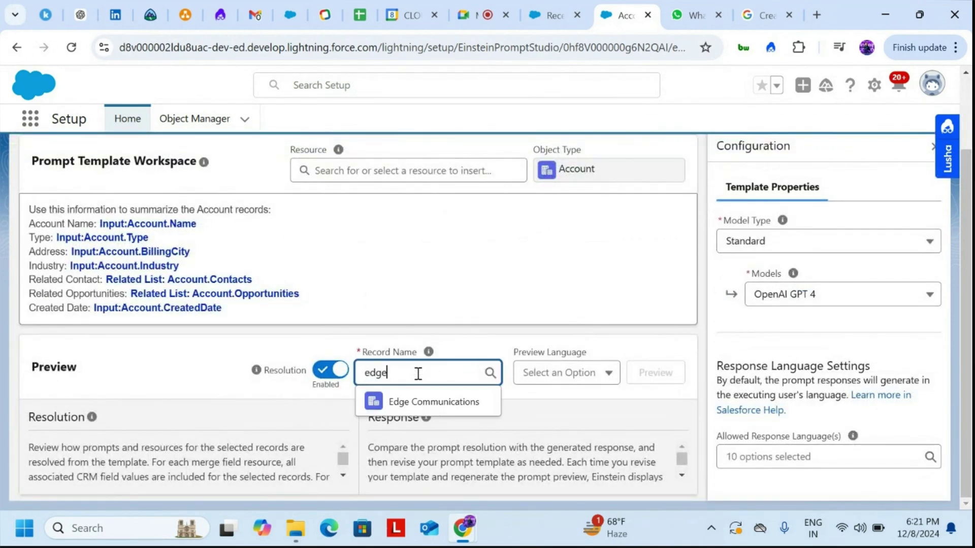
left_click(456, 406)
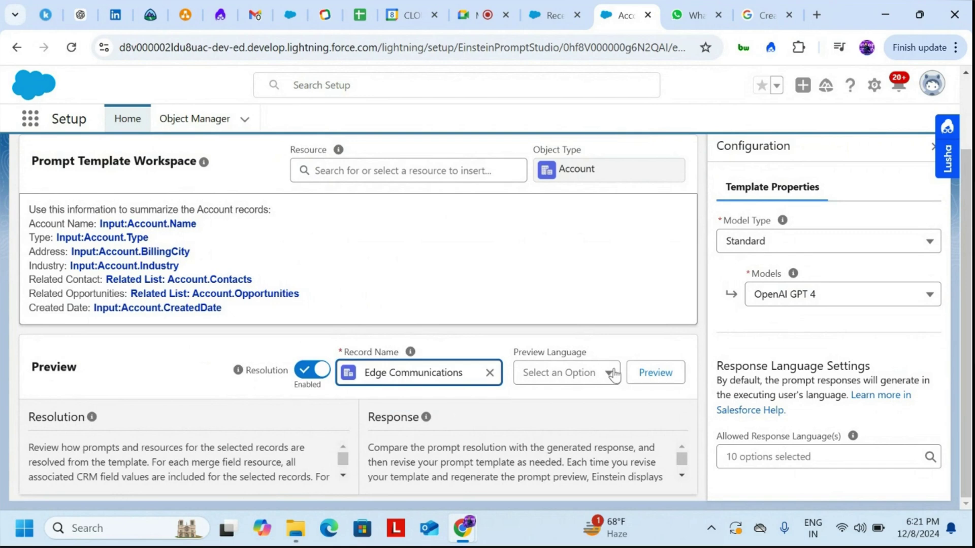
left_click(657, 380)
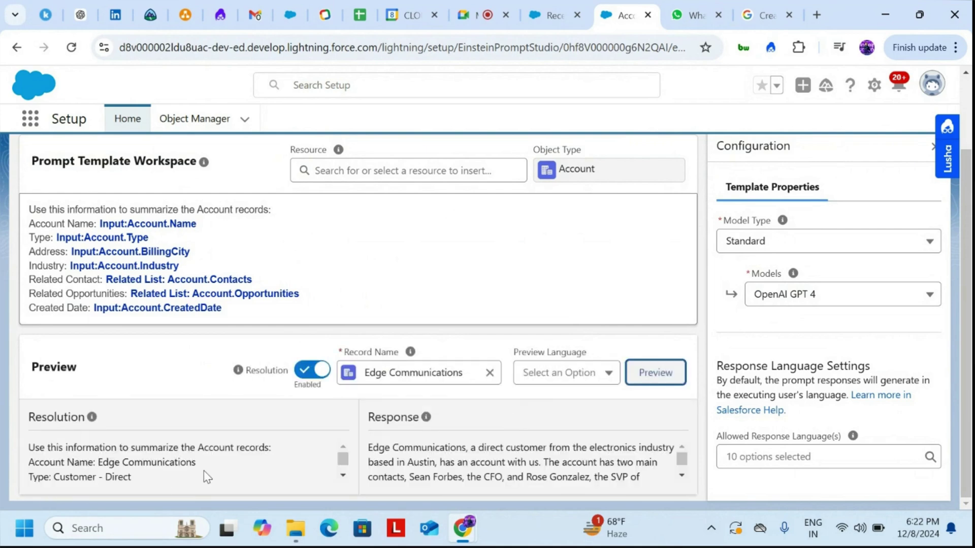
Step: Read through the preview's generated response, checking the account details, related contacts, opportunities and created date
scroll(472, 457, "up", 1)
scroll(473, 457, "down", 1)
scroll(643, 479, "down", 1)
scroll(644, 480, "down", 1)
scroll(644, 480, "down", 1)
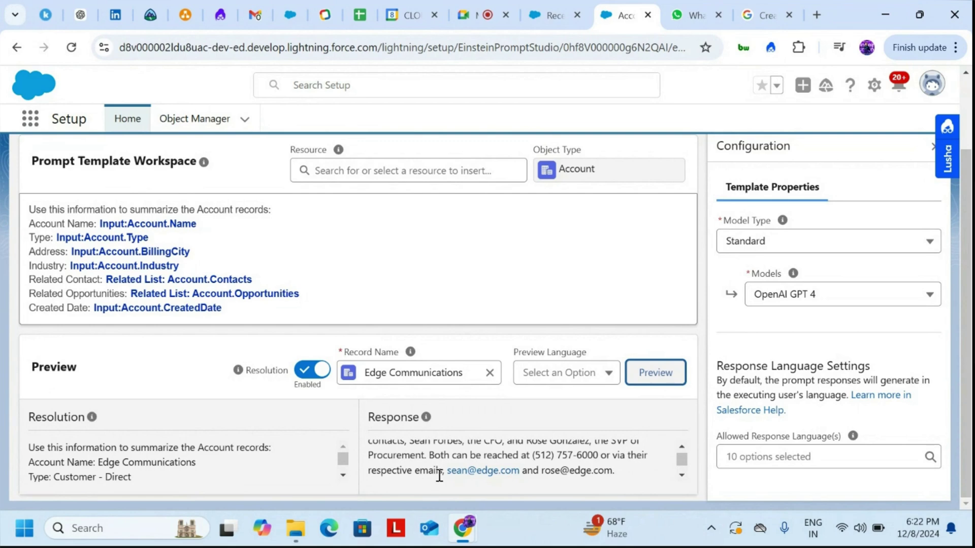
scroll(590, 469, "down", 3)
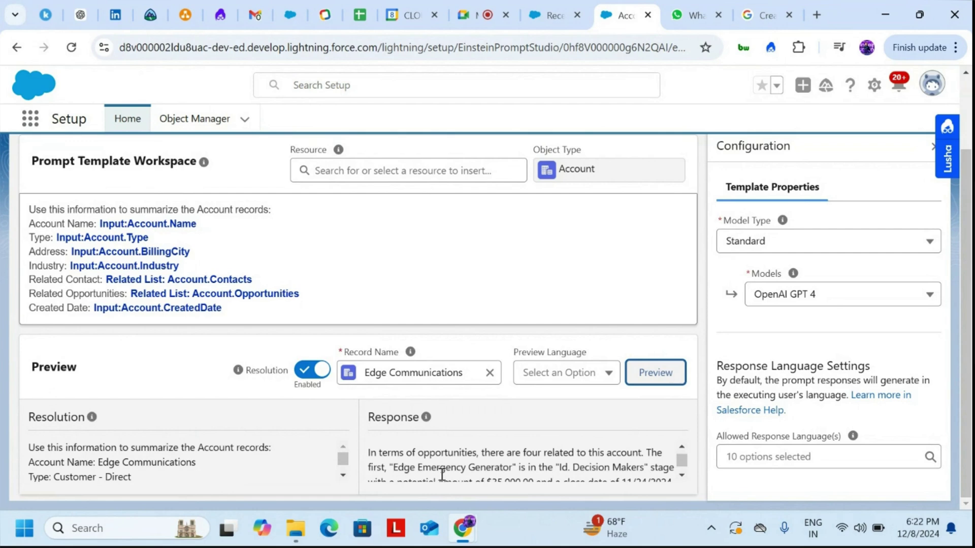
scroll(545, 474, "down", 5)
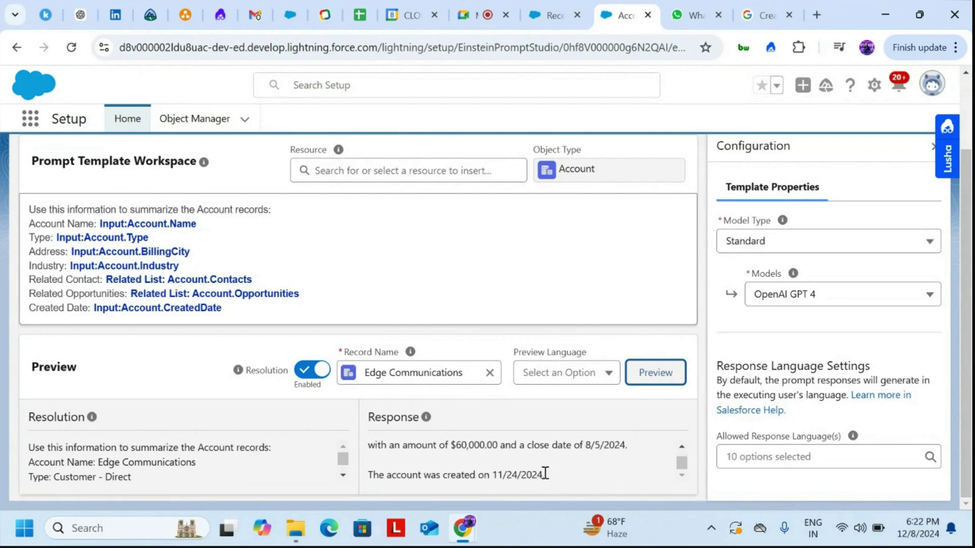
scroll(509, 455, "up", 1)
scroll(509, 455, "down", 1)
scroll(510, 457, "up", 10)
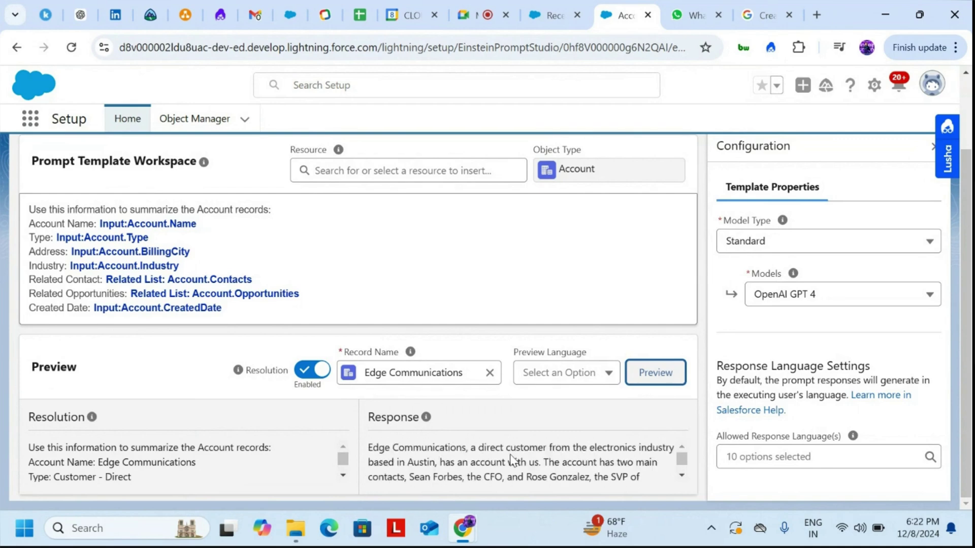
Step: Activate Version 1 of the Account Record Summary template
scroll(705, 221, "up", 2)
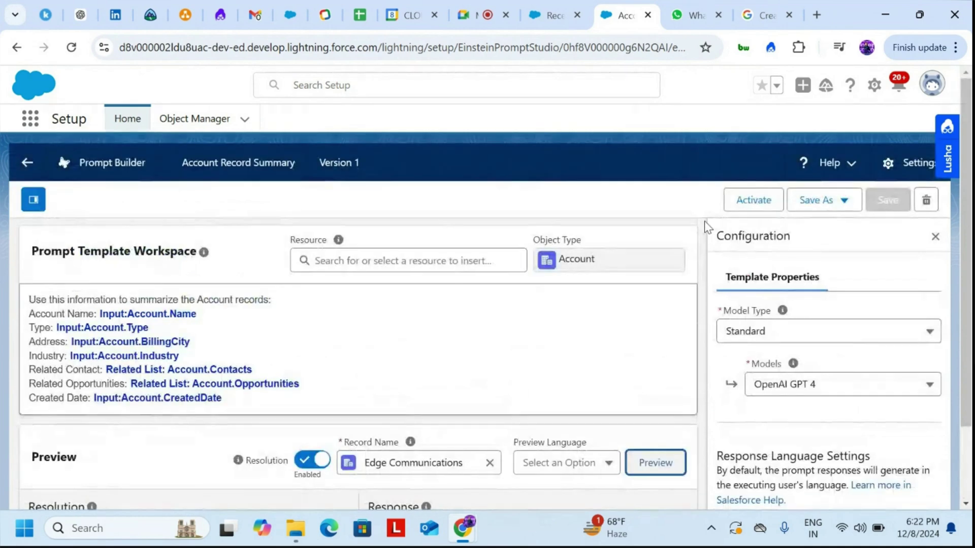
left_click(747, 203)
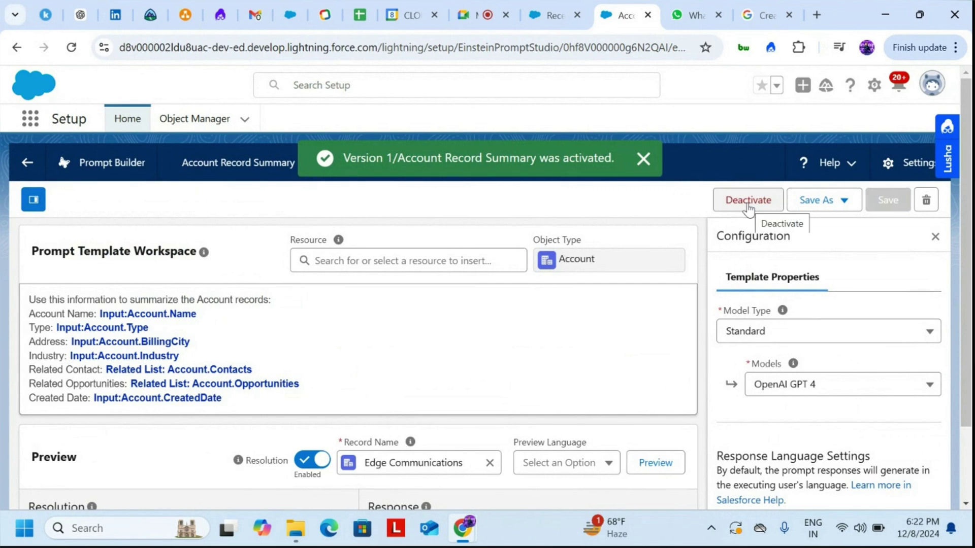
Step: Open a new Setup page from the Sales app's Accounts page and find the Flows page under Process Automation
left_click(541, 11)
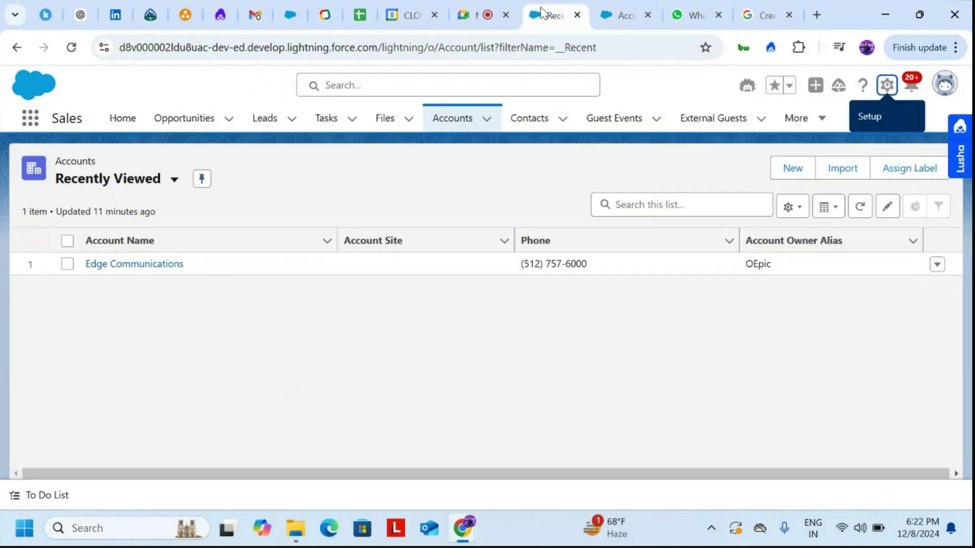
left_click(881, 84)
left_click(813, 163)
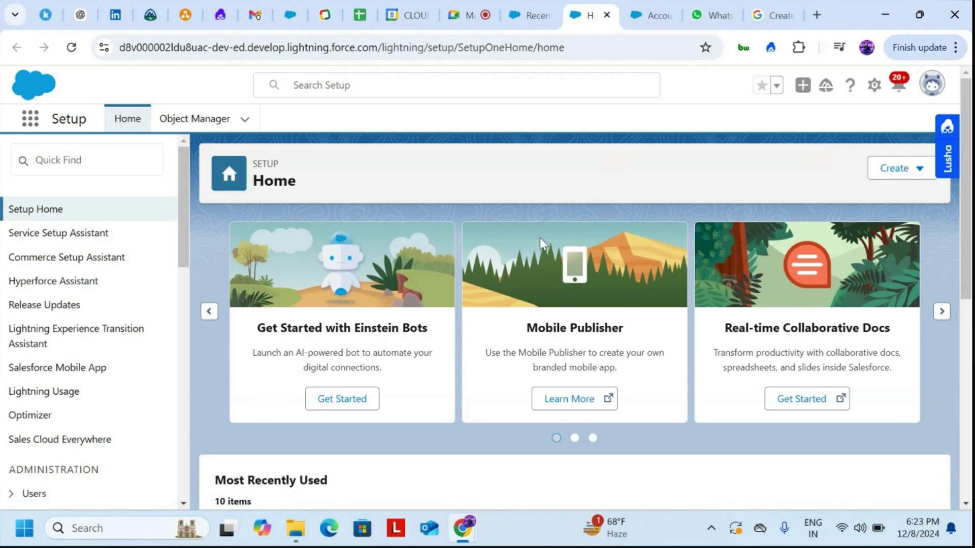
left_click(84, 162)
type("flow")
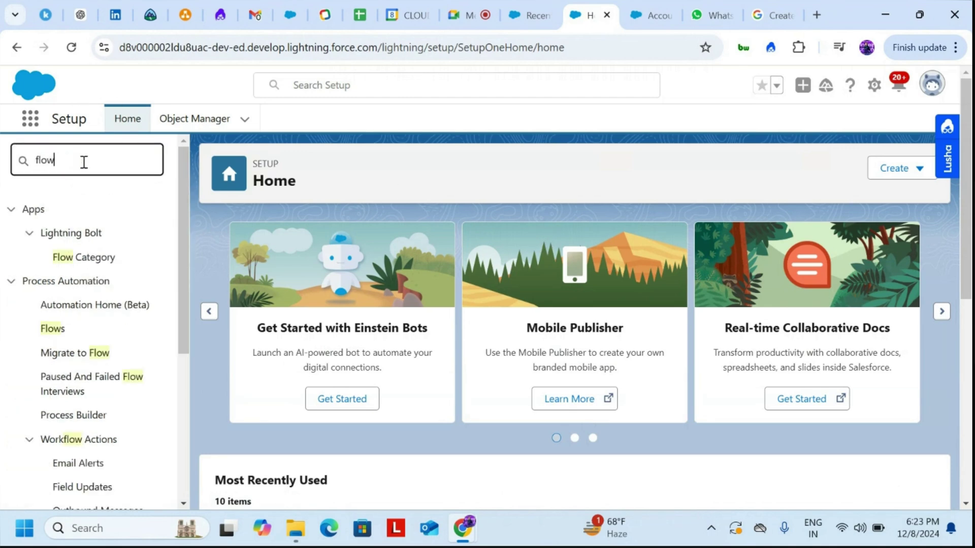
left_click(55, 330)
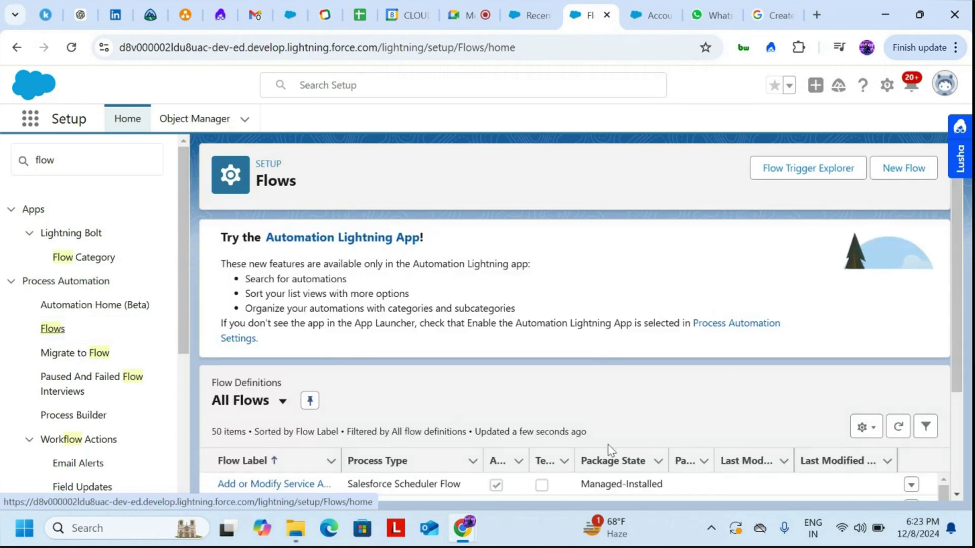
Step: Create a new Screen Flow starting from scratch
left_click(907, 169)
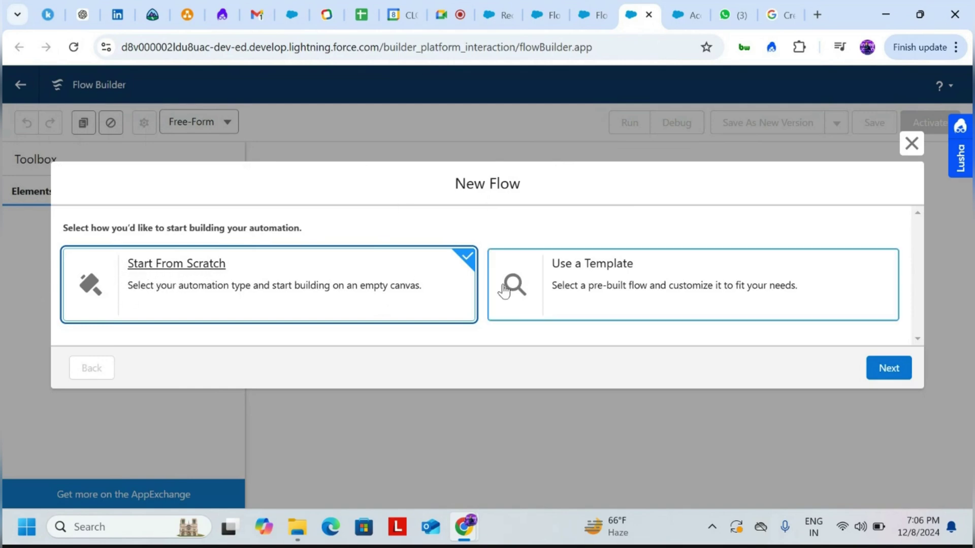
left_click(888, 368)
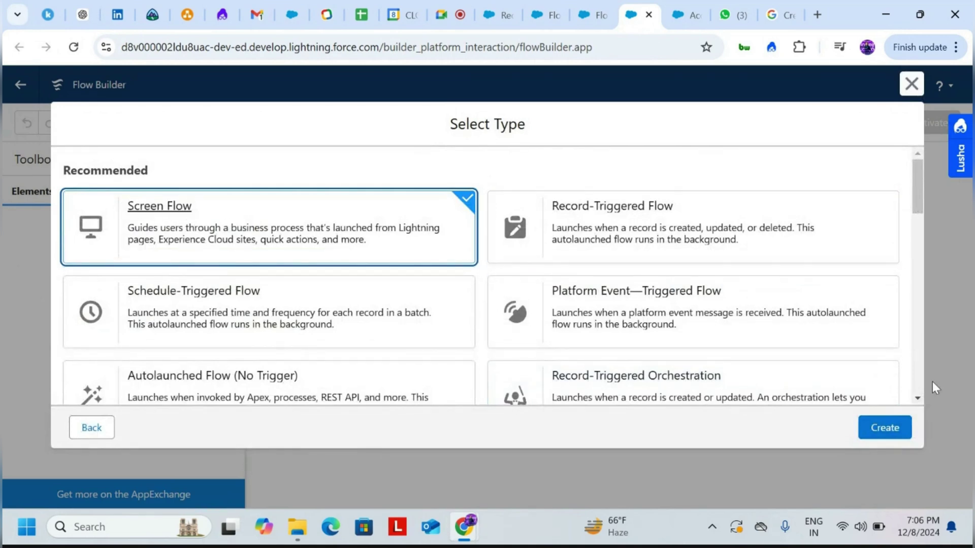
left_click(885, 427)
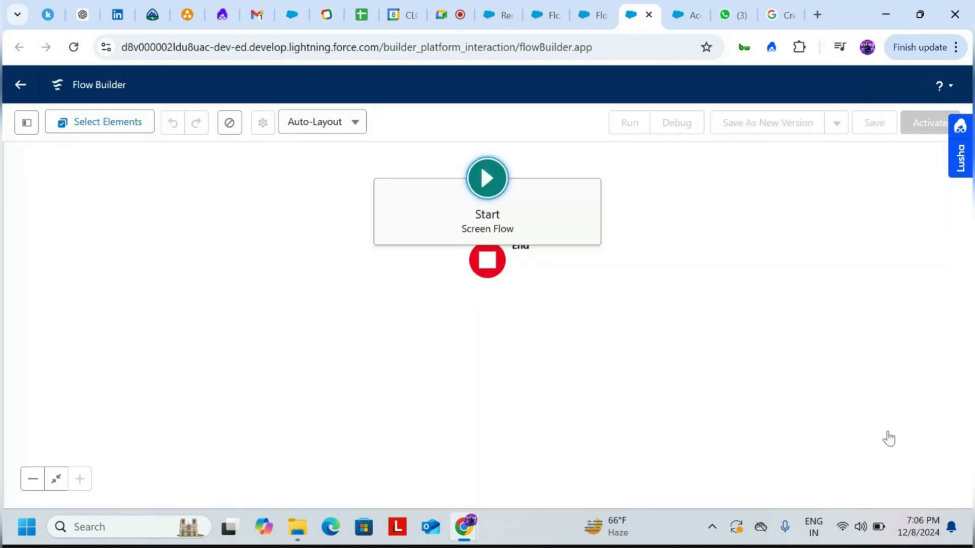
Step: Add a Get Records element between Start and End and label it "Get Account Record"
left_click_drag(688, 346, 503, 368)
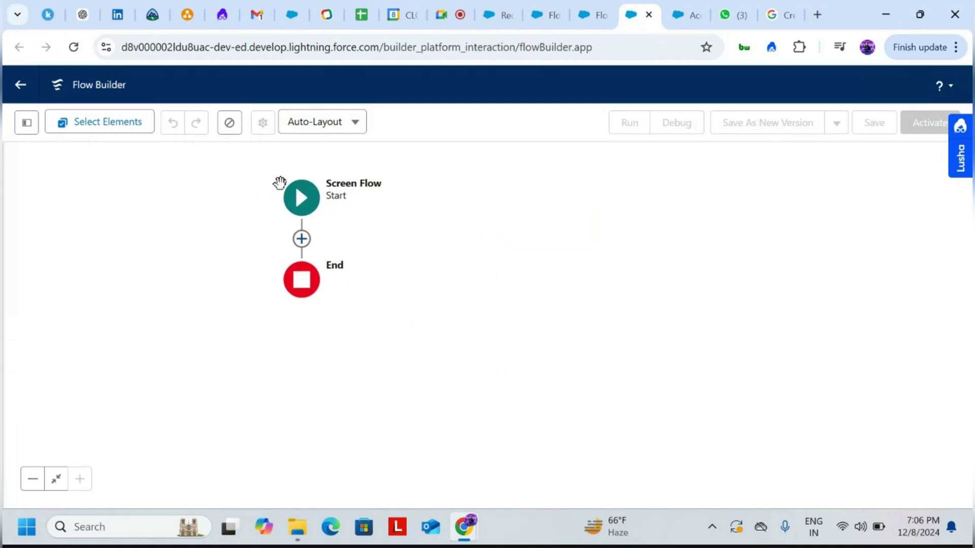
left_click(301, 239)
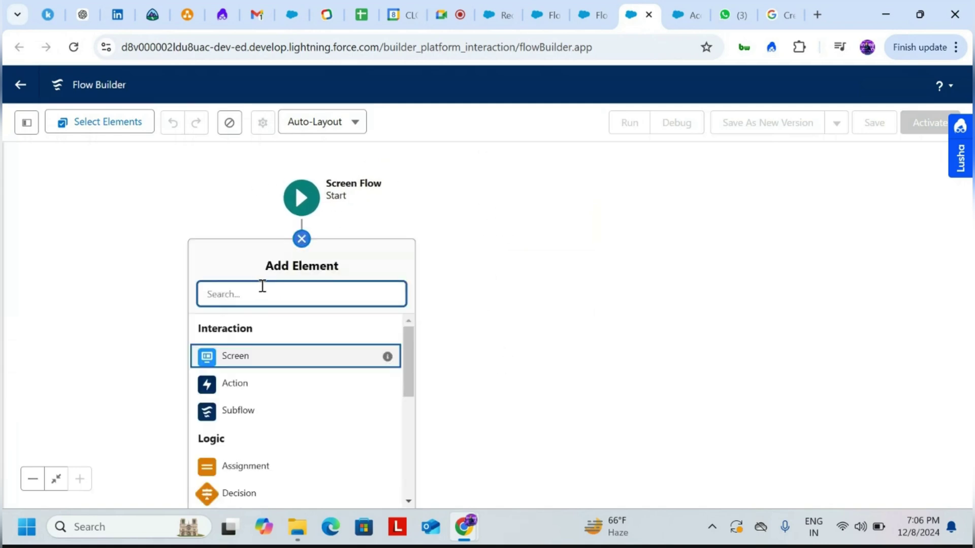
type("get")
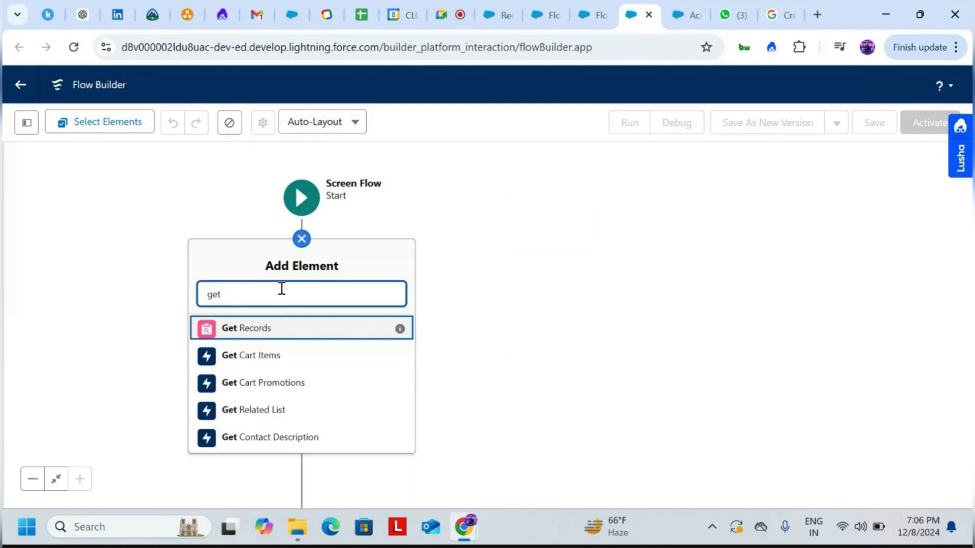
left_click(254, 331)
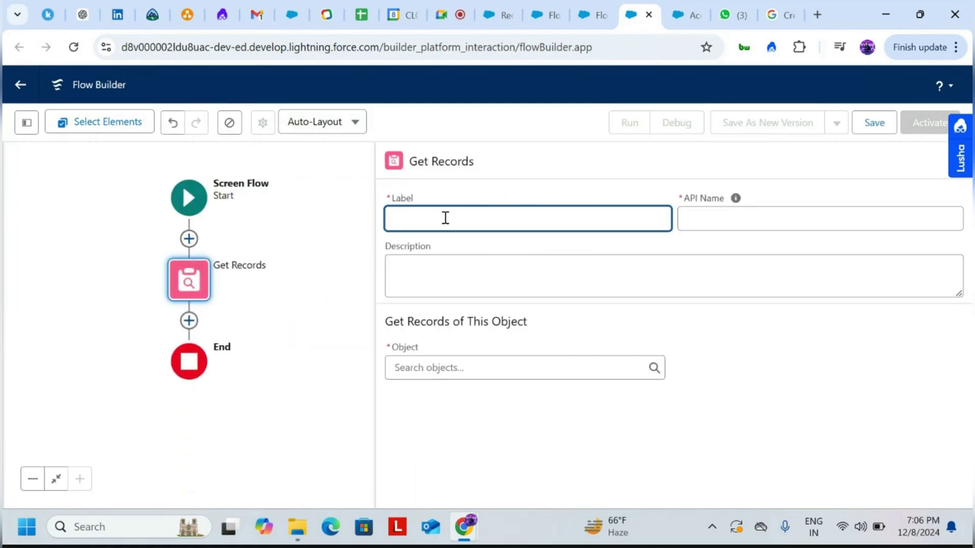
type("Get Account Record")
key("Tab")
key("Tab")
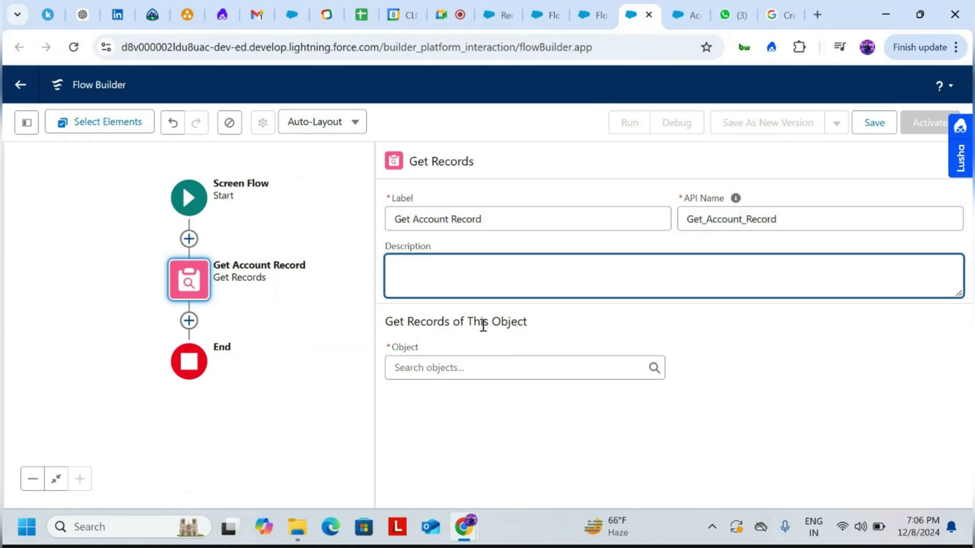
Step: Set the Get Records object to Account and choose Id as the field of its filter condition
left_click(452, 367)
type("Accou")
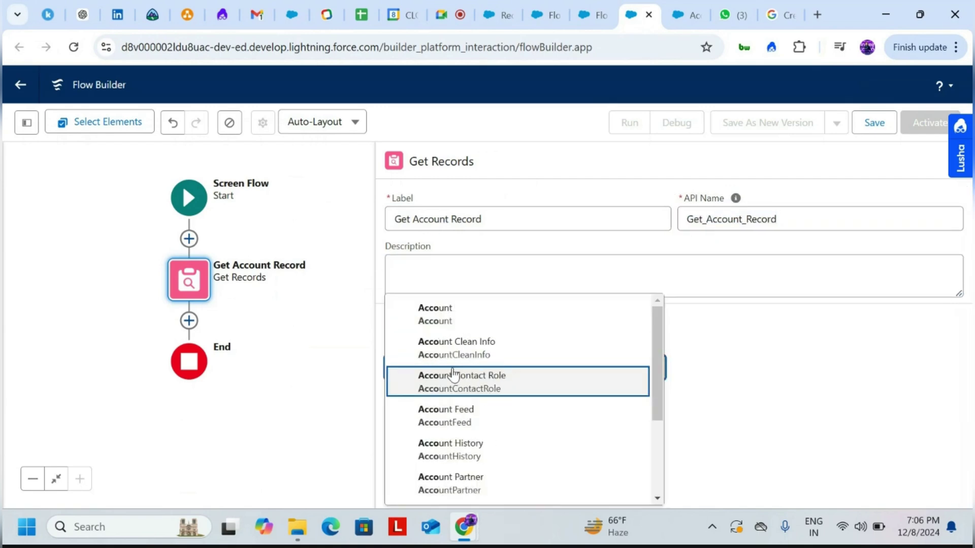
left_click(460, 318)
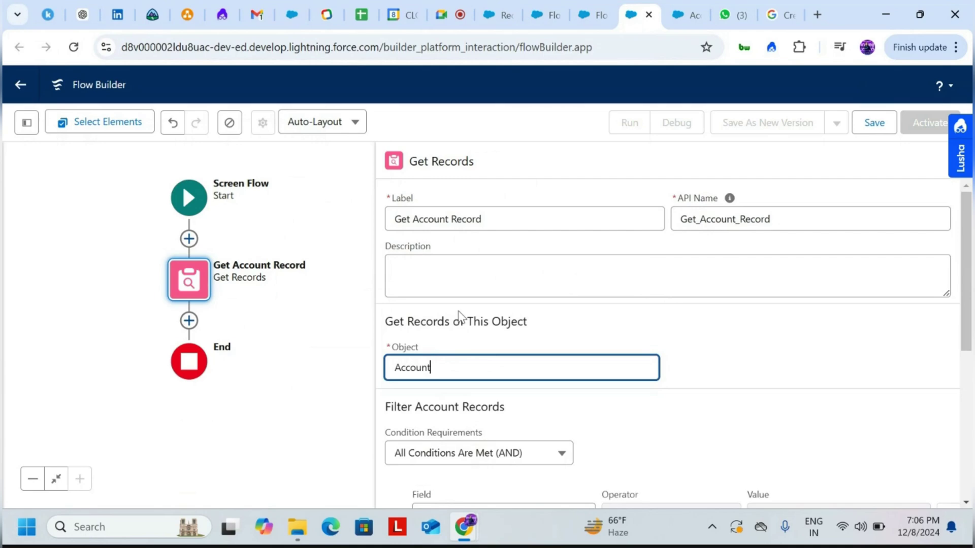
scroll(790, 382, "down", 3)
left_click(460, 318)
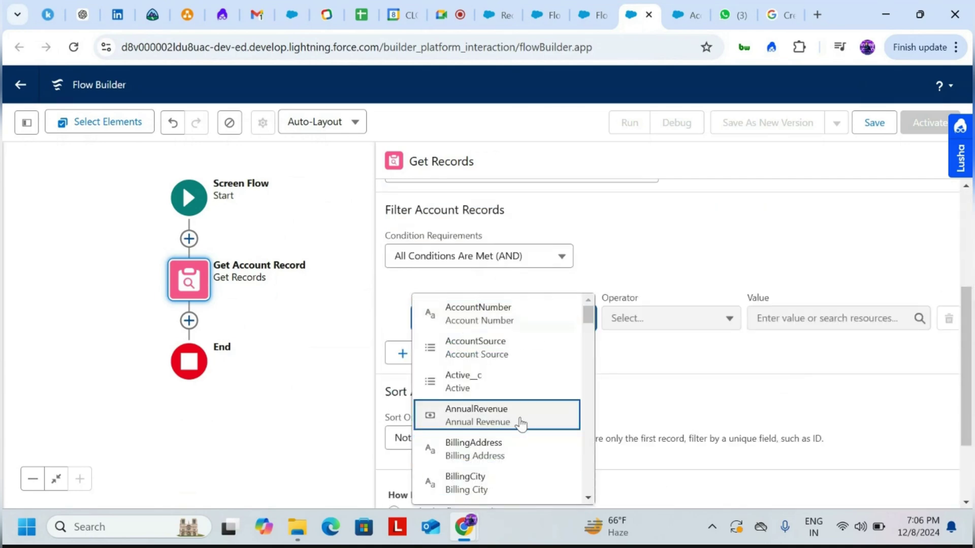
scroll(505, 423, "down", 3)
scroll(505, 423, "down", 10)
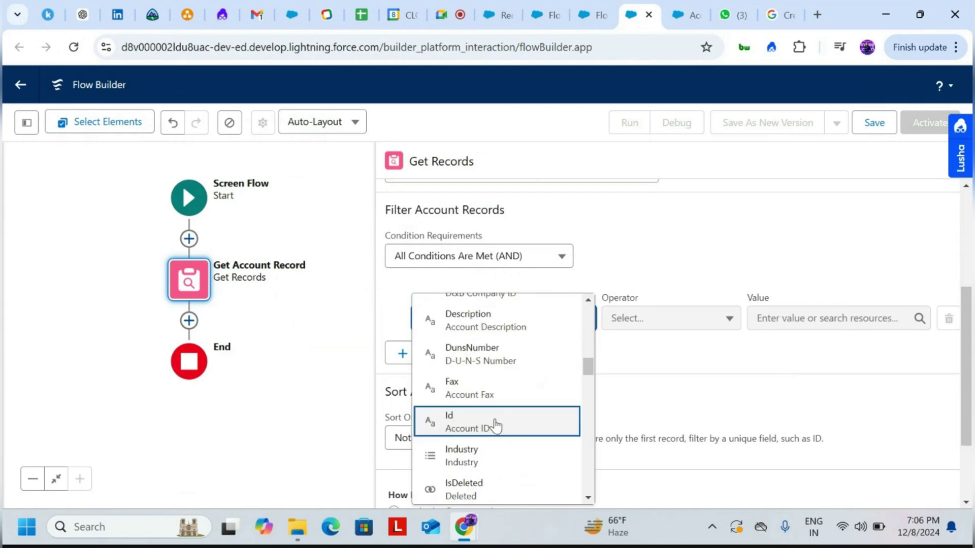
left_click(505, 423)
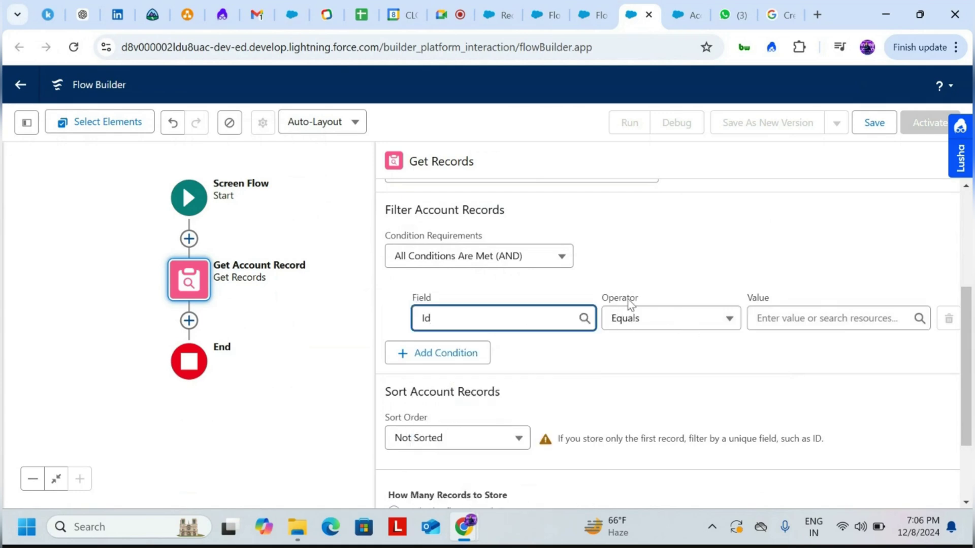
Step: Create a new Variable resource named recordId for the value of the Id filter condition
left_click(826, 319)
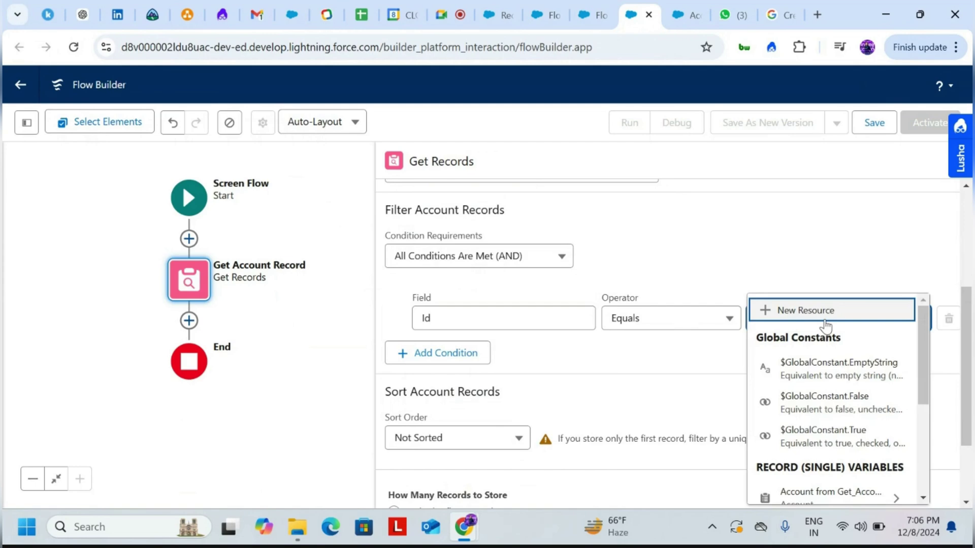
scroll(837, 463, "down", 3)
scroll(837, 463, "up", 3)
left_click(790, 310)
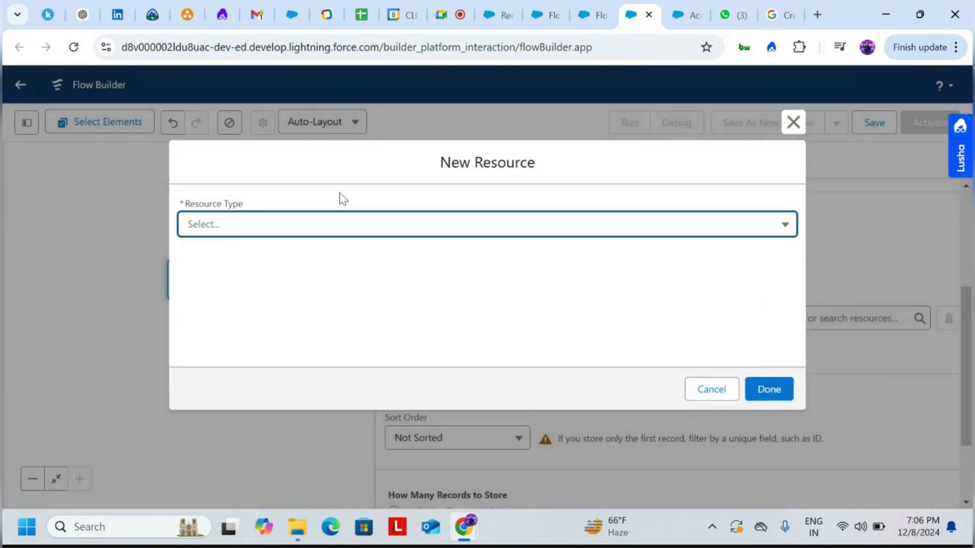
left_click(231, 225)
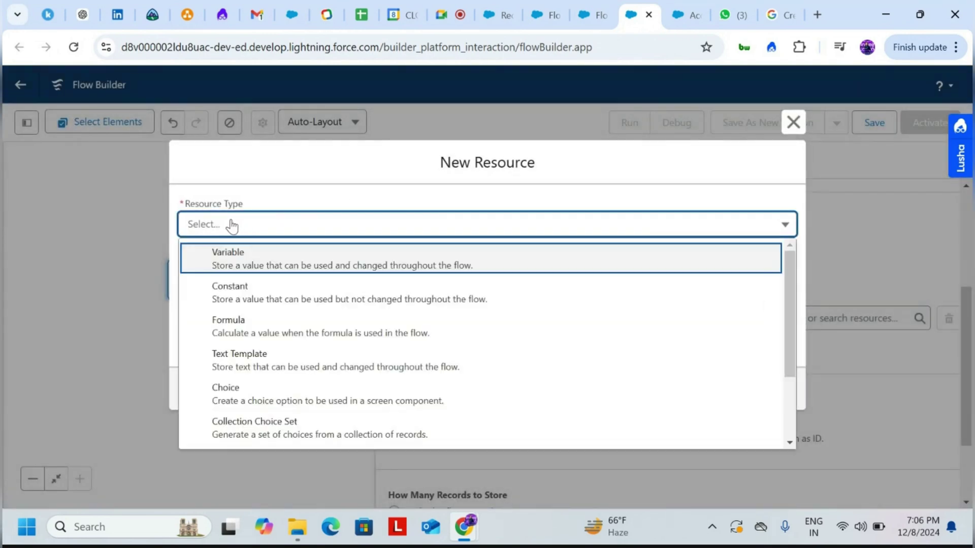
left_click(376, 257)
left_click(300, 254)
type("recordId")
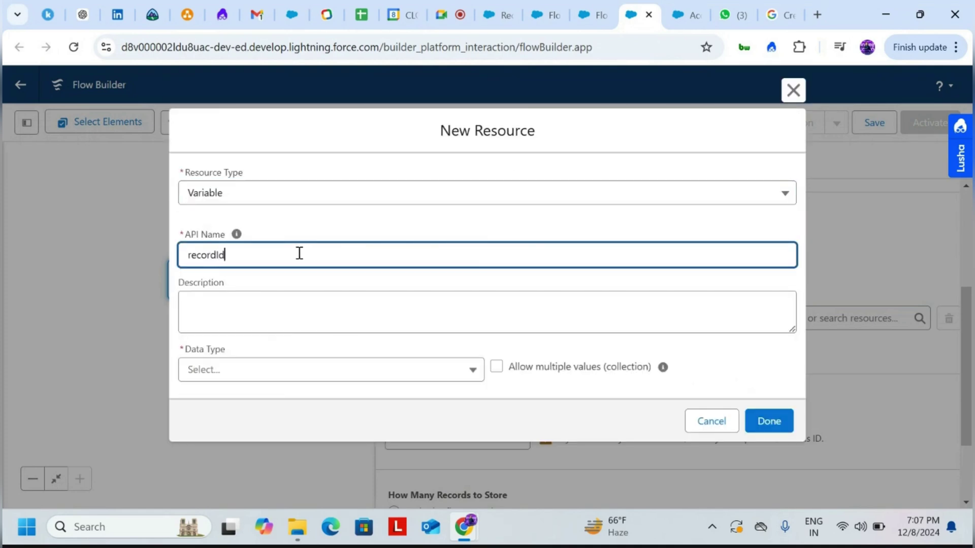
left_click(305, 314)
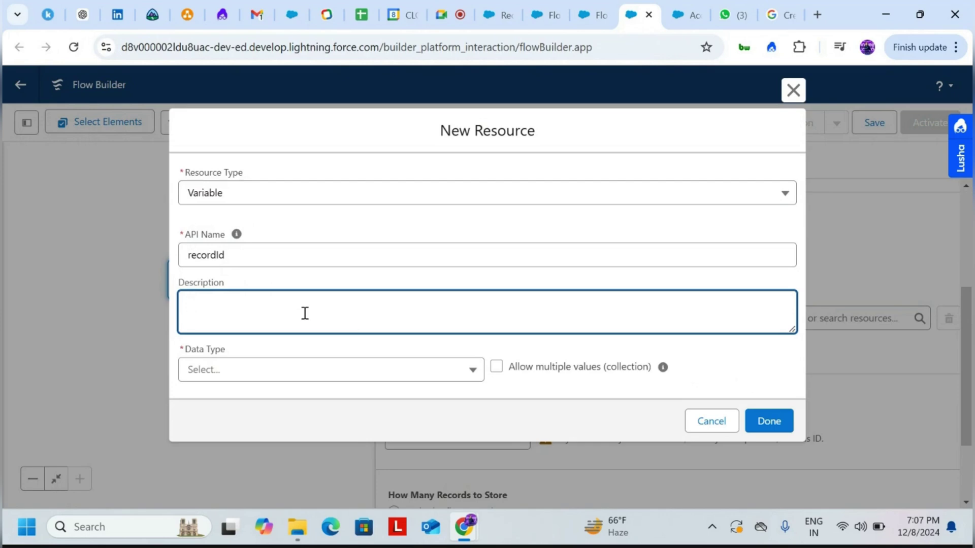
Step: Set the recordId variable's data type to Text, make it available for input and output, and finish the resource
left_click(464, 372)
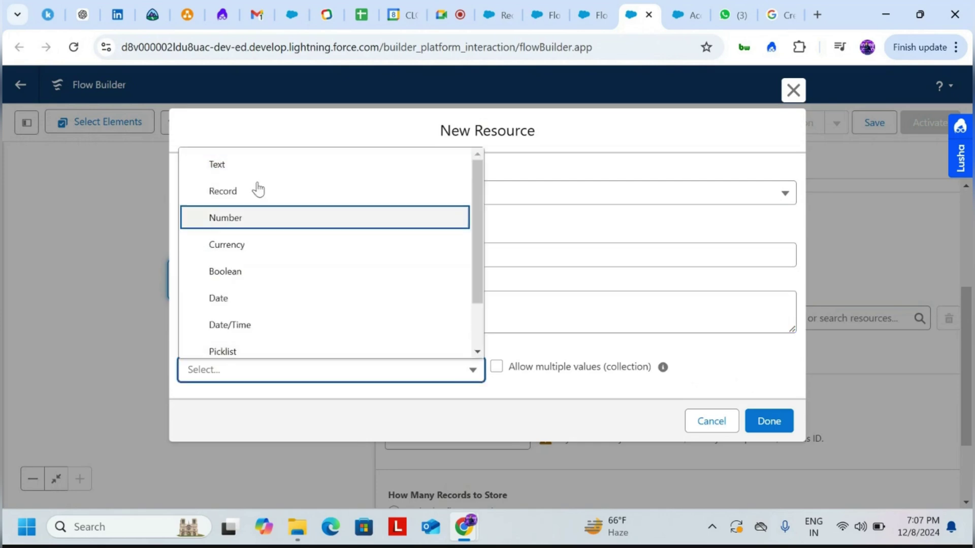
left_click(245, 166)
scroll(592, 318, "down", 2)
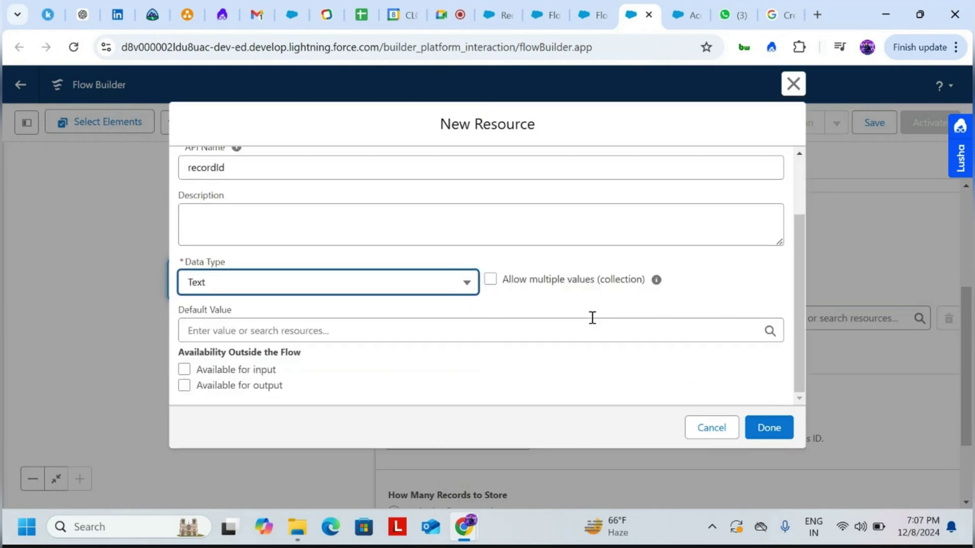
left_click(184, 370)
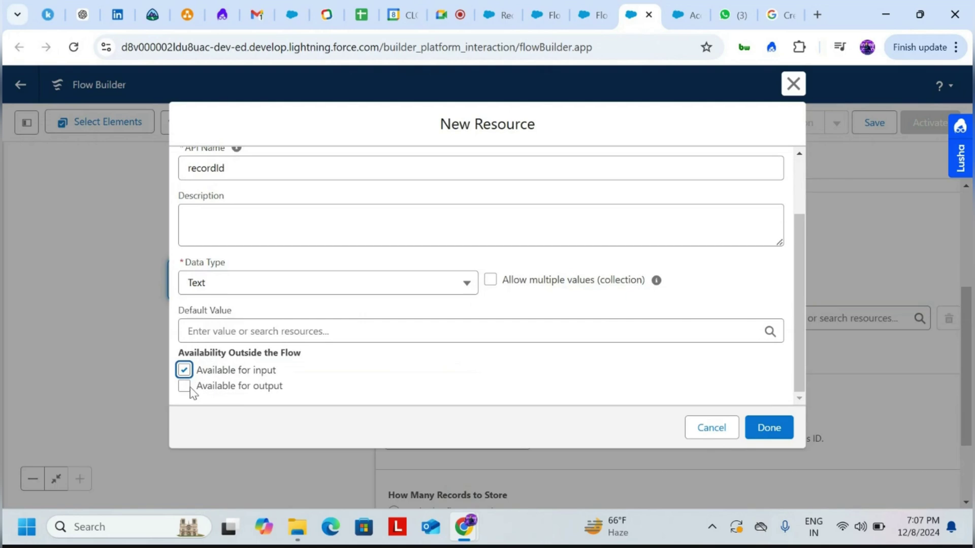
left_click(184, 386)
left_click(769, 429)
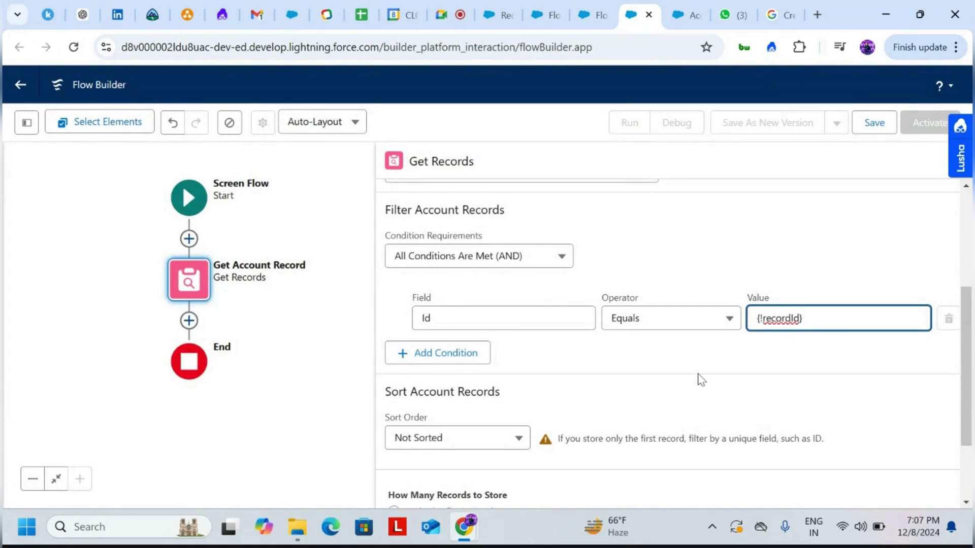
scroll(701, 380, "down", 2)
scroll(701, 380, "up", 3)
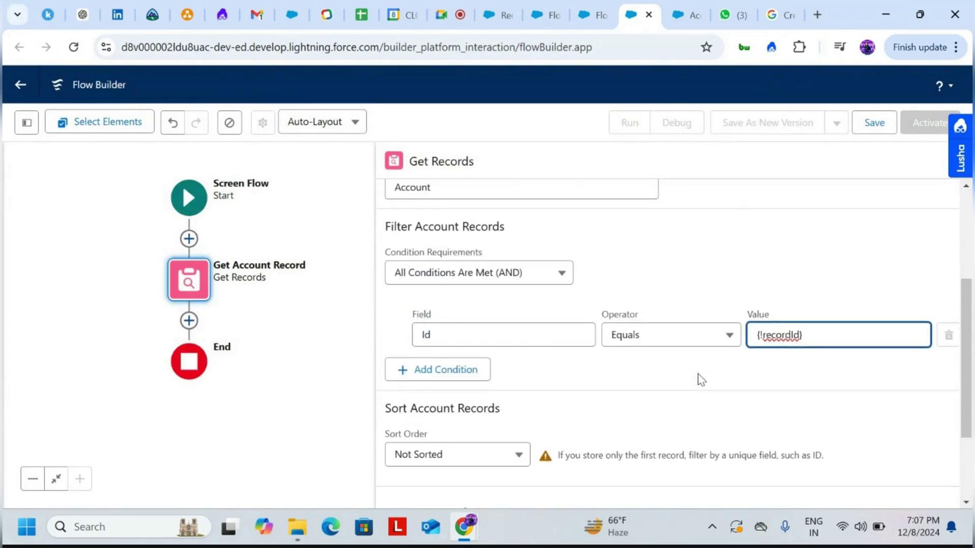
Step: Add the Account Record Summary action after Get Account Record and label it "Create Account Record Summary"
left_click(189, 321)
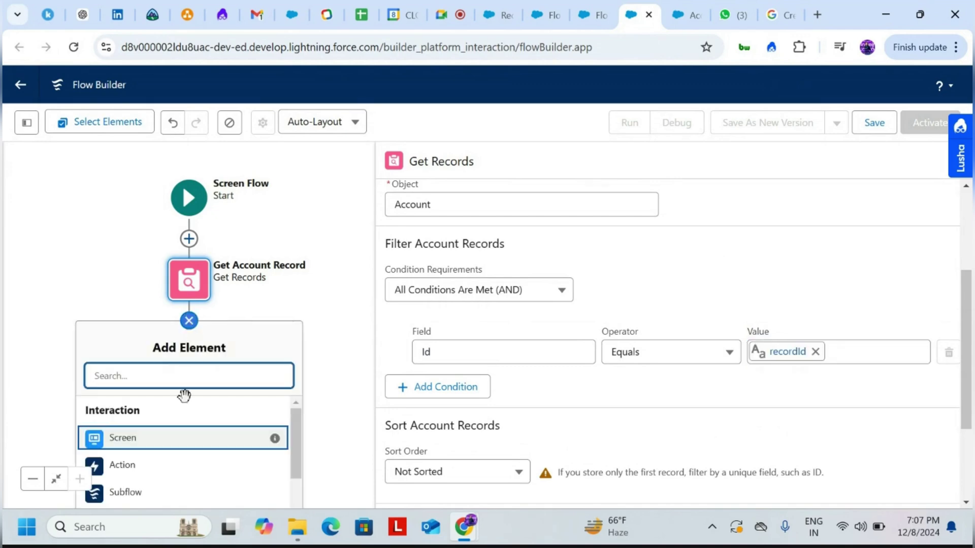
left_click(122, 465)
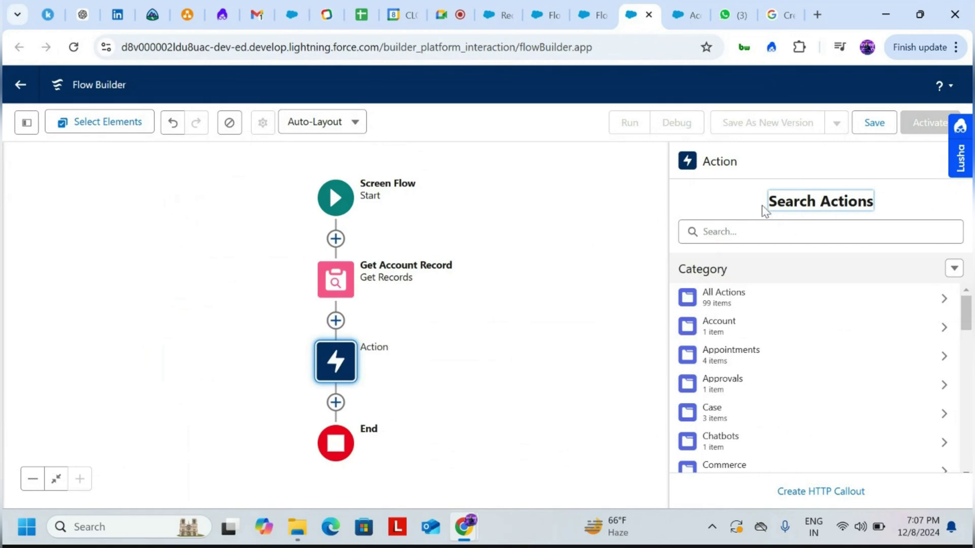
left_click(766, 234)
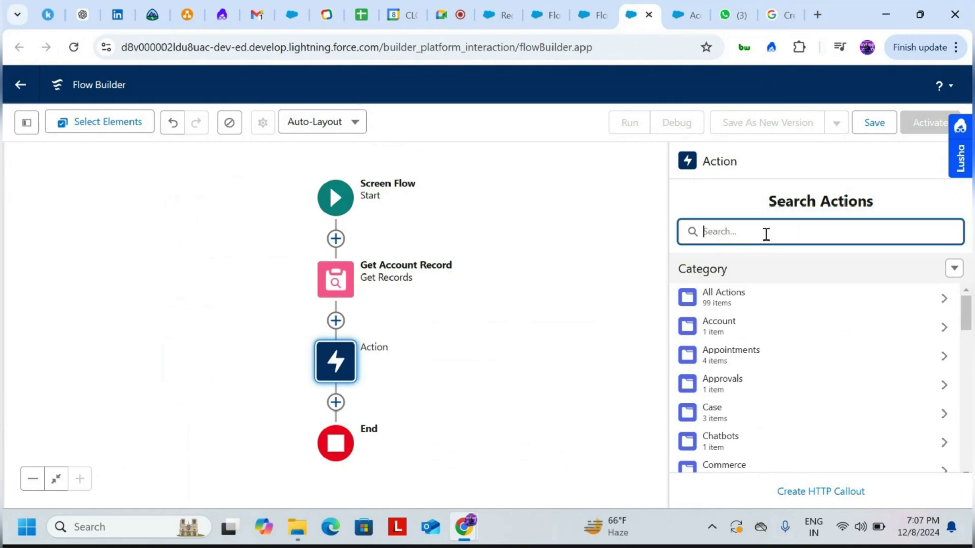
type("Accou")
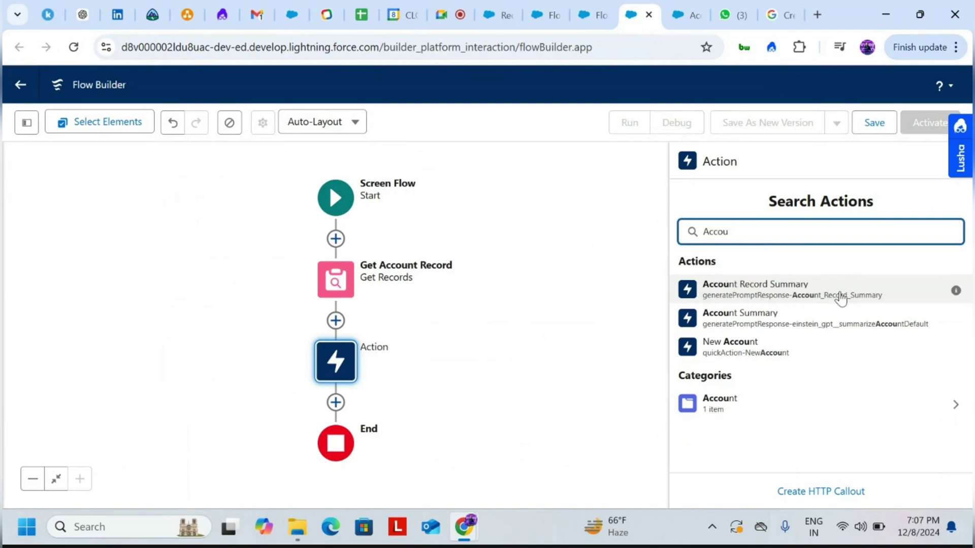
left_click(775, 288)
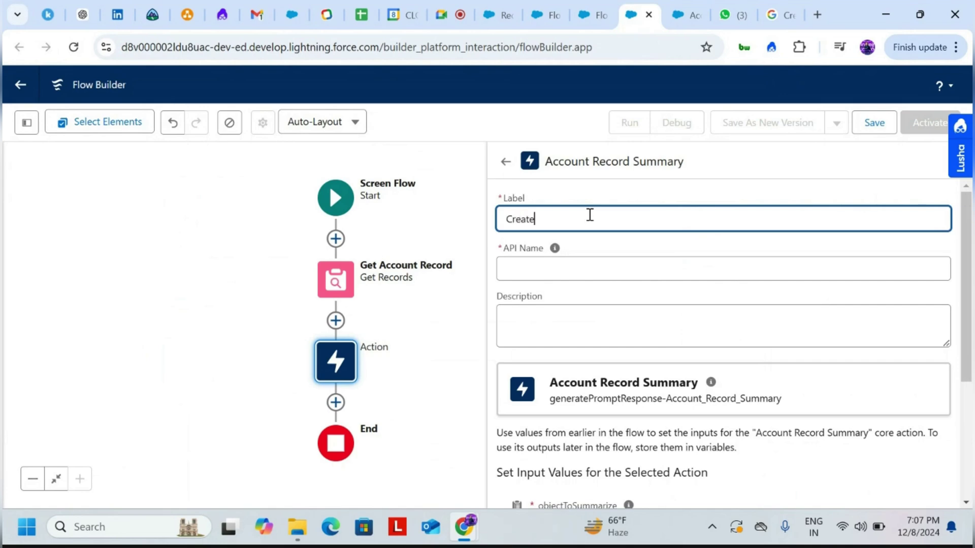
type("Create Account Record Summary")
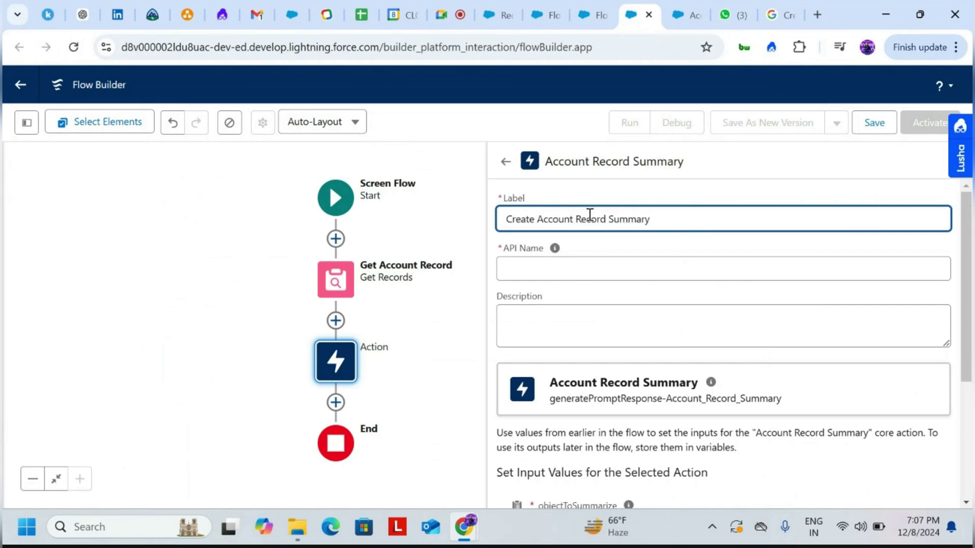
left_click(668, 267)
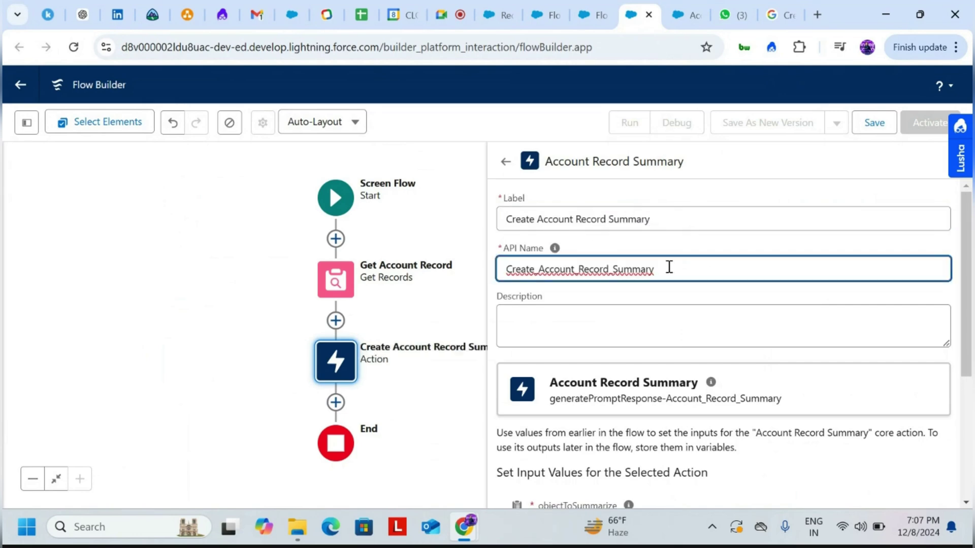
Step: Set the action's objectToSummarize input to Account from Get Account Record
scroll(725, 320, "down", 3)
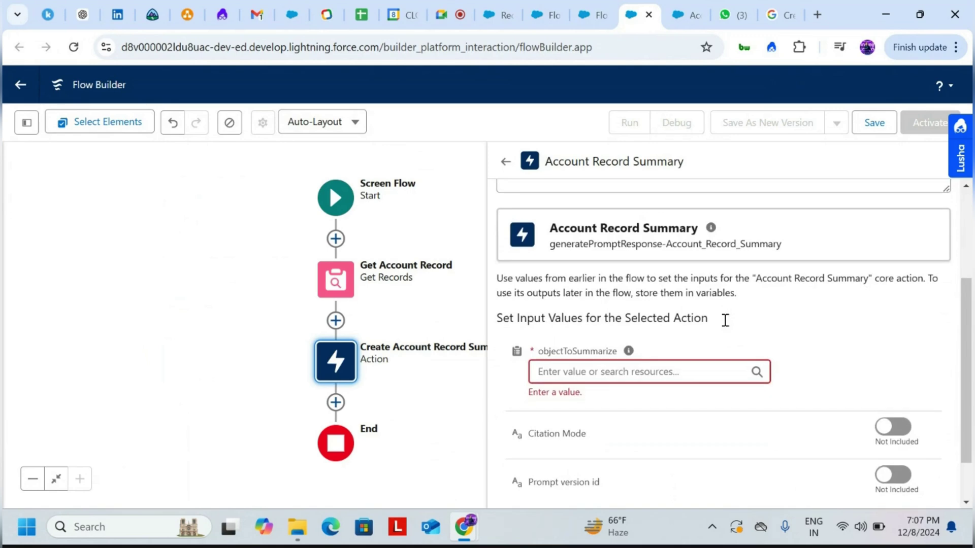
scroll(725, 319, "down", 1)
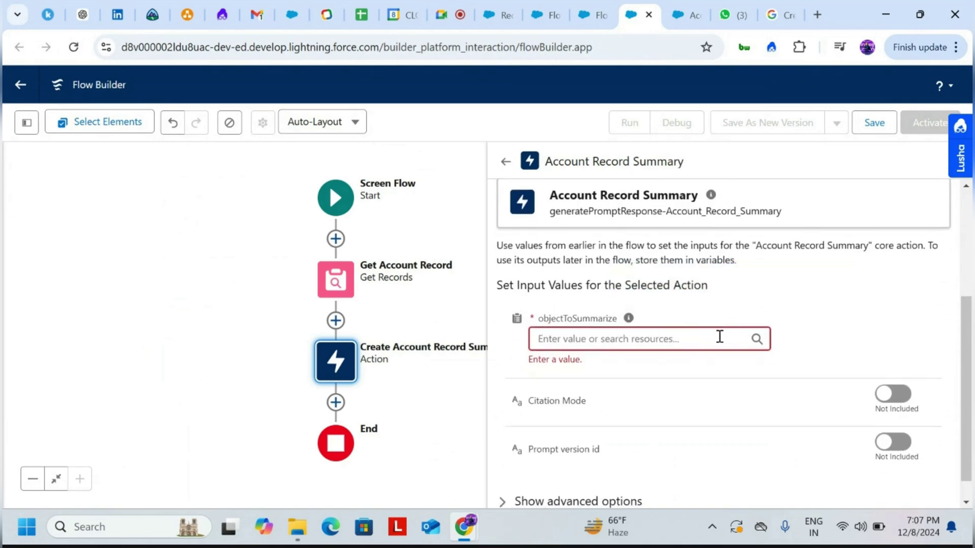
left_click(719, 336)
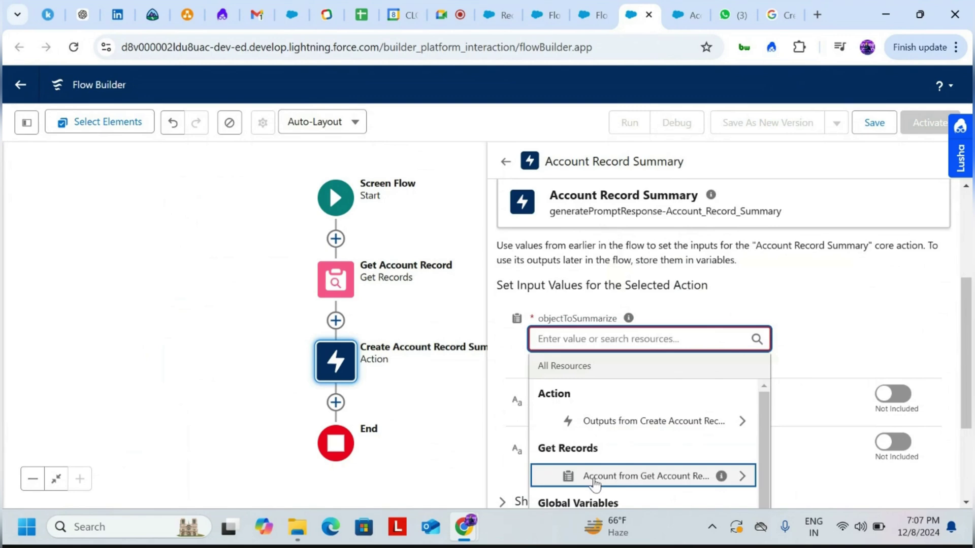
left_click(629, 476)
key("BackSpace")
left_click(856, 341)
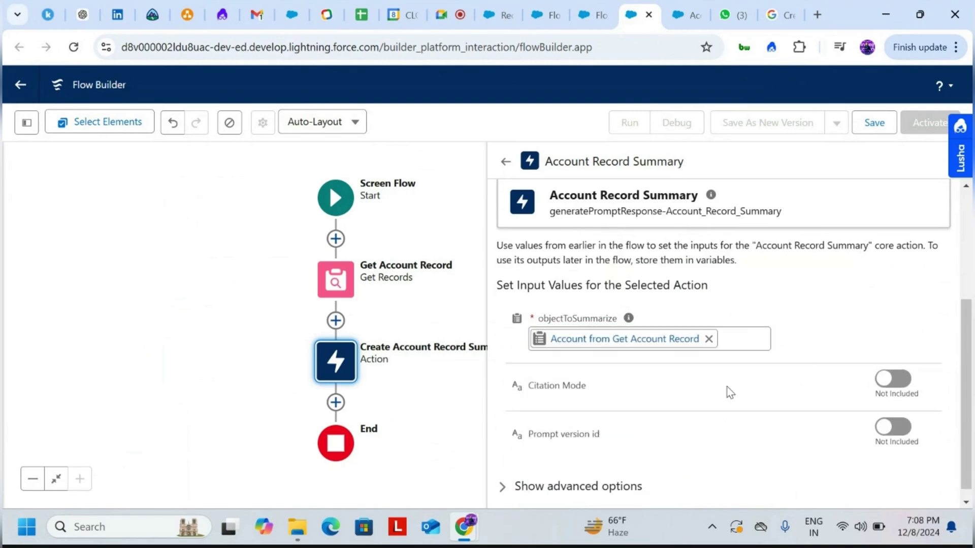
scroll(669, 419, "down", 1)
scroll(669, 418, "up", 1)
Step: Add a Screen element after the Create Account Record Summary action and label it "Show Account Summary"
left_click_drag(454, 412, 352, 394)
left_click(234, 383)
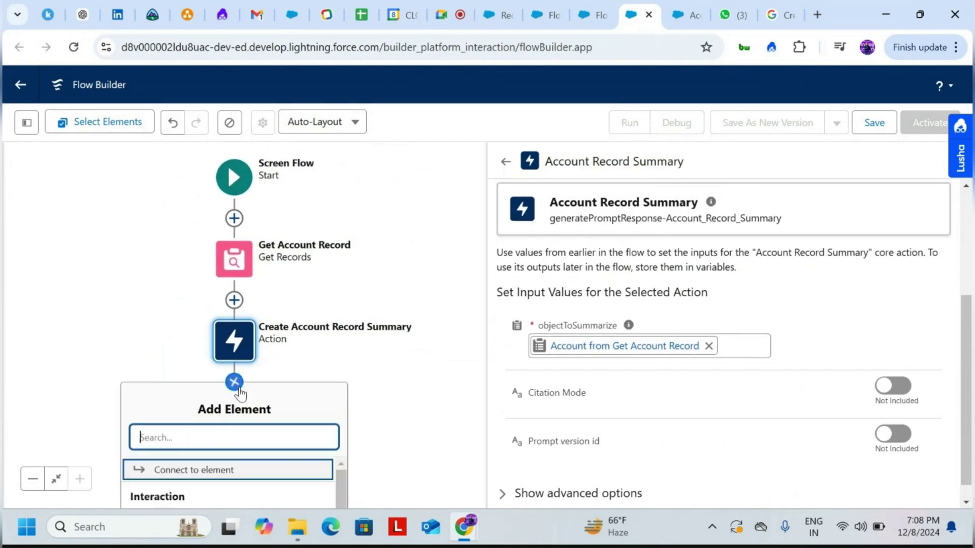
left_click_drag(396, 437, 391, 344)
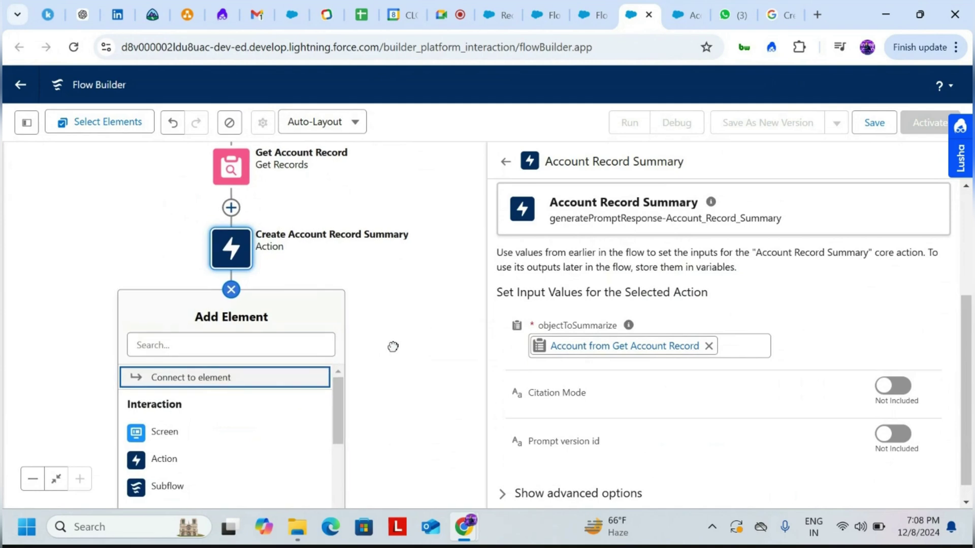
left_click(171, 434)
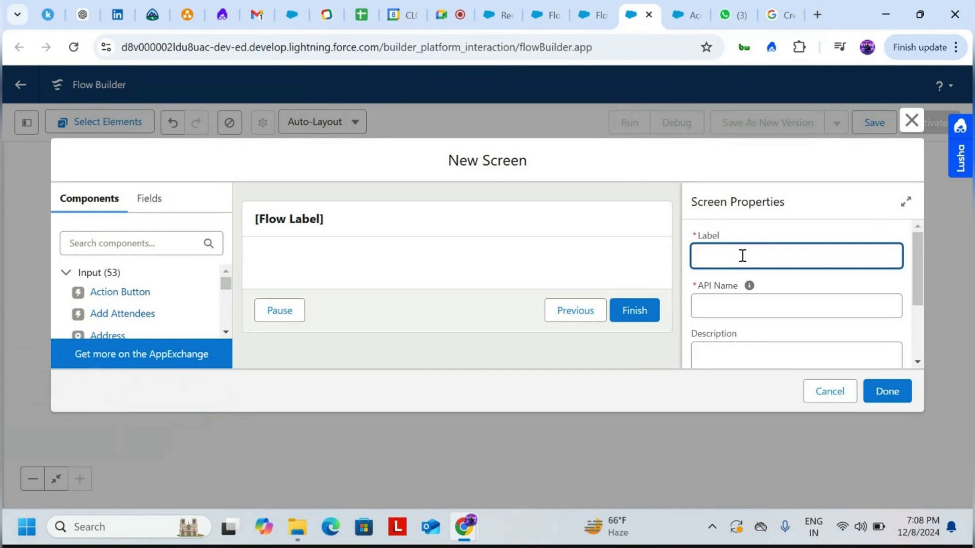
type("AccountSum")
type("mary")
double_click(734, 256)
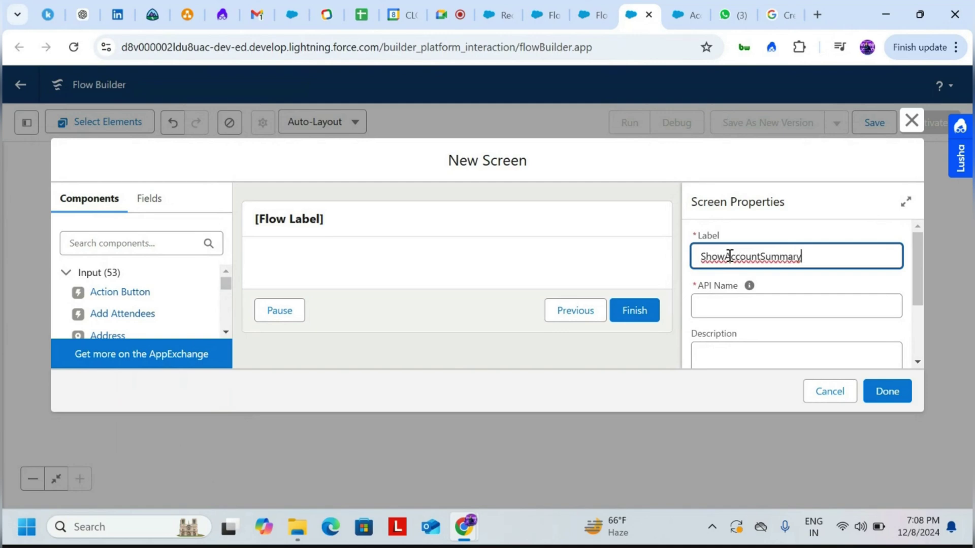
left_click(726, 256)
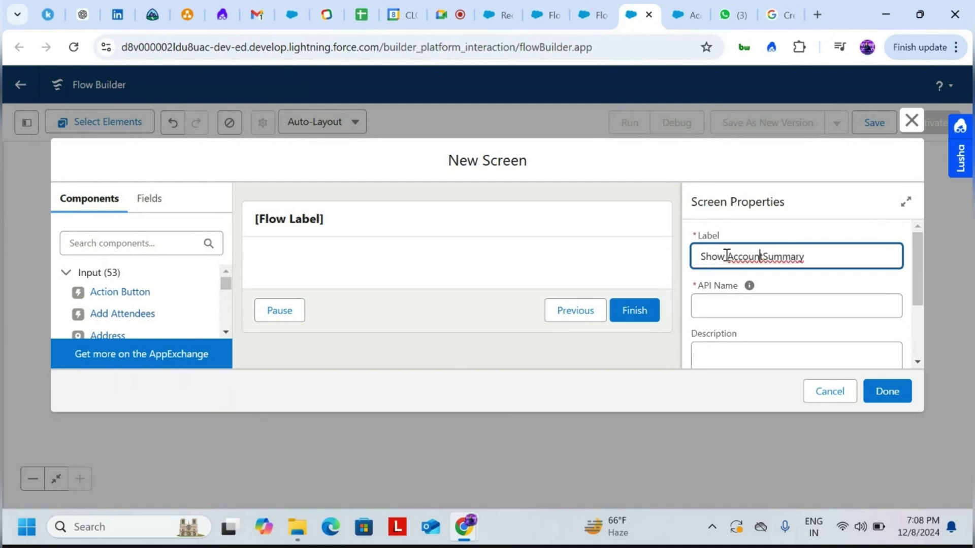
left_click(726, 257)
left_click(786, 308)
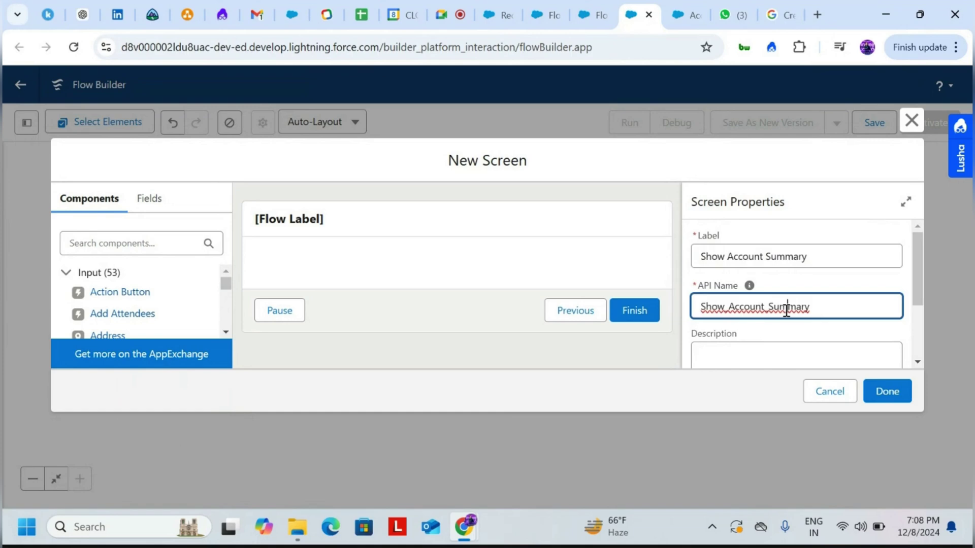
Step: Hide the footer of the Show Account Summary screen
scroll(851, 308, "down", 2)
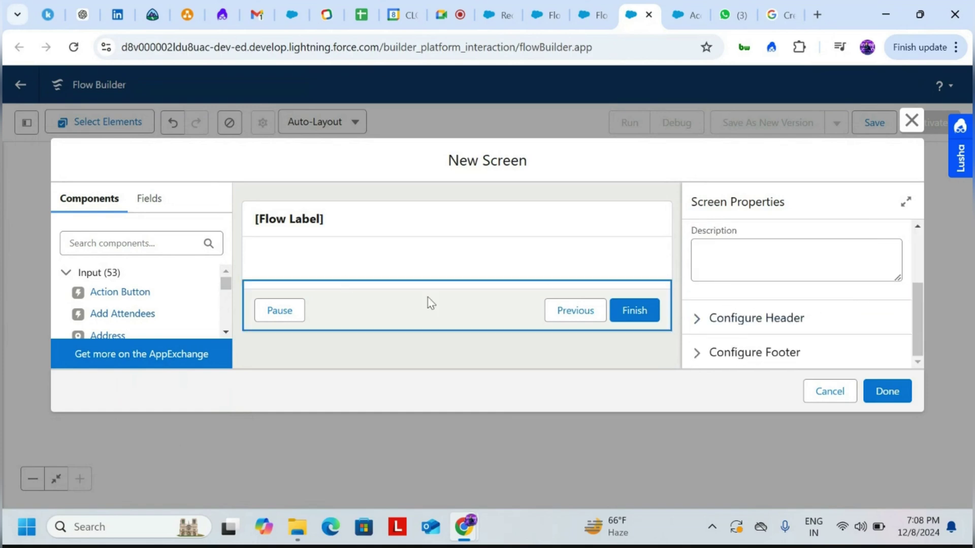
left_click(698, 354)
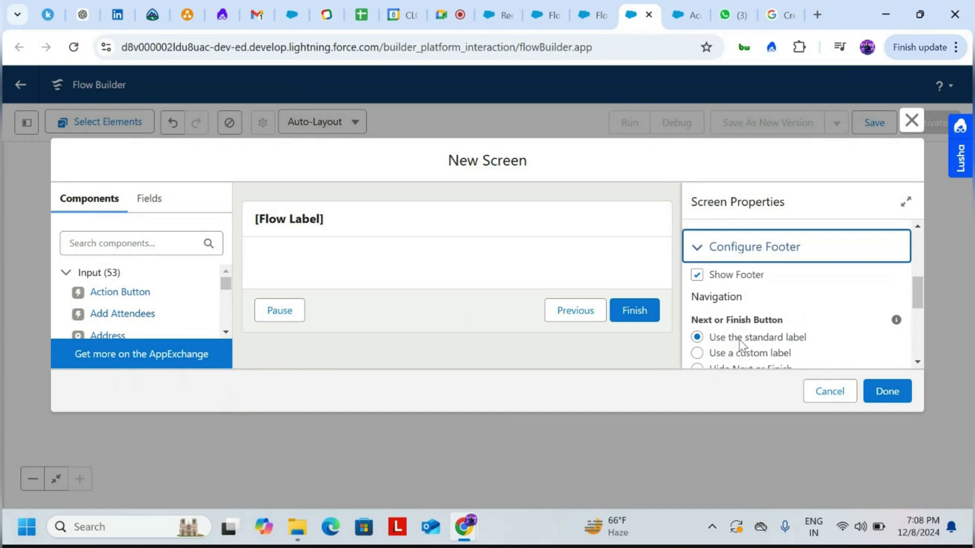
left_click(697, 276)
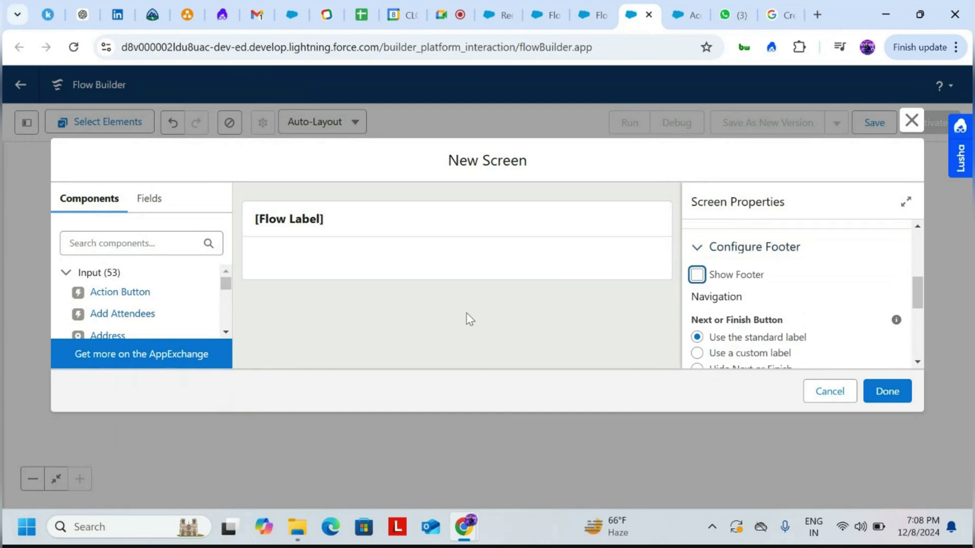
scroll(786, 310, "up", 5)
Step: Place a Display Text component on the screen and give it the API name ShowAccountSummary
left_click(144, 242)
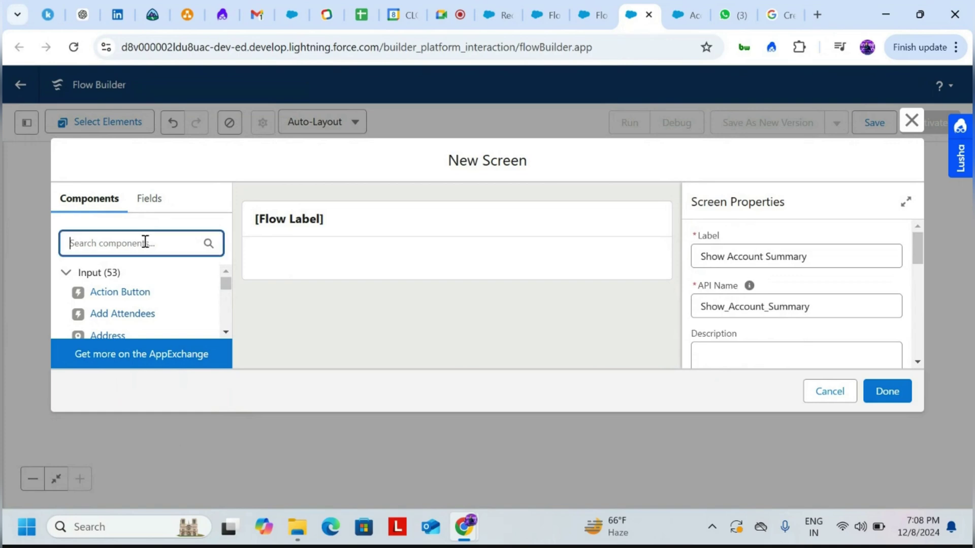
type("display")
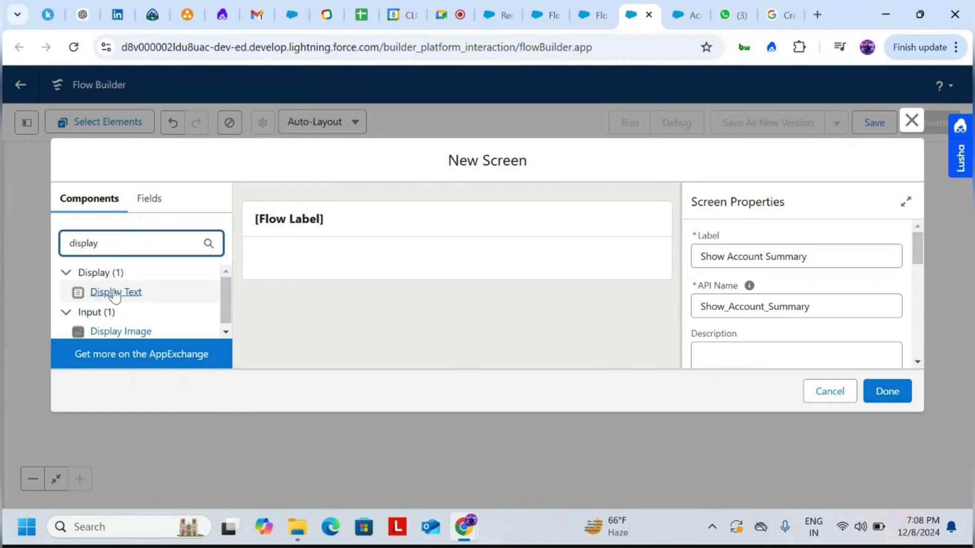
left_click_drag(109, 291, 320, 277)
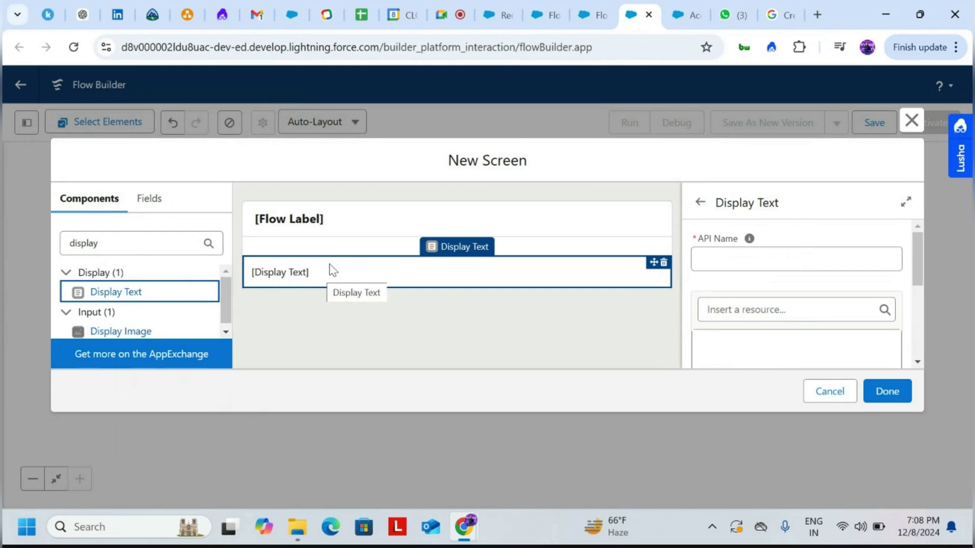
left_click(729, 262)
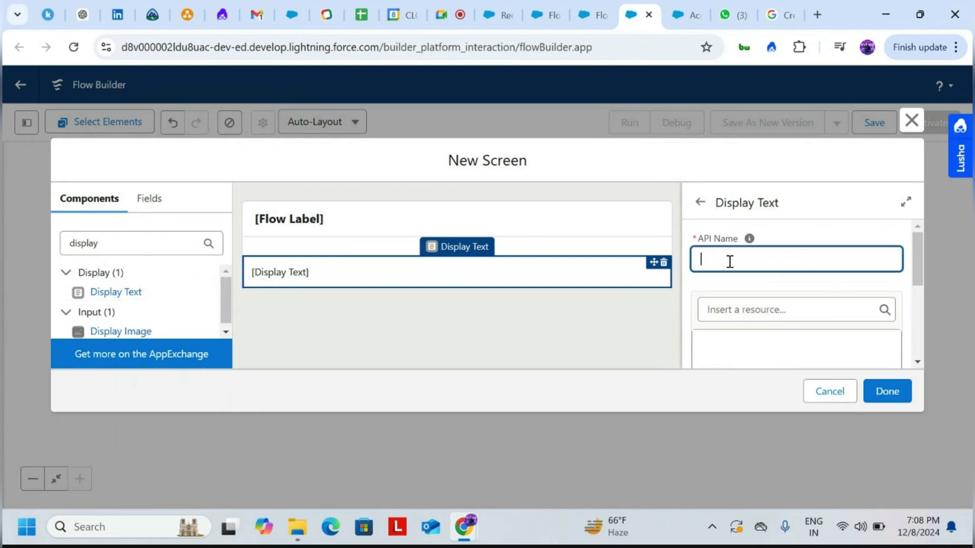
type("Show")
type("ntSummary")
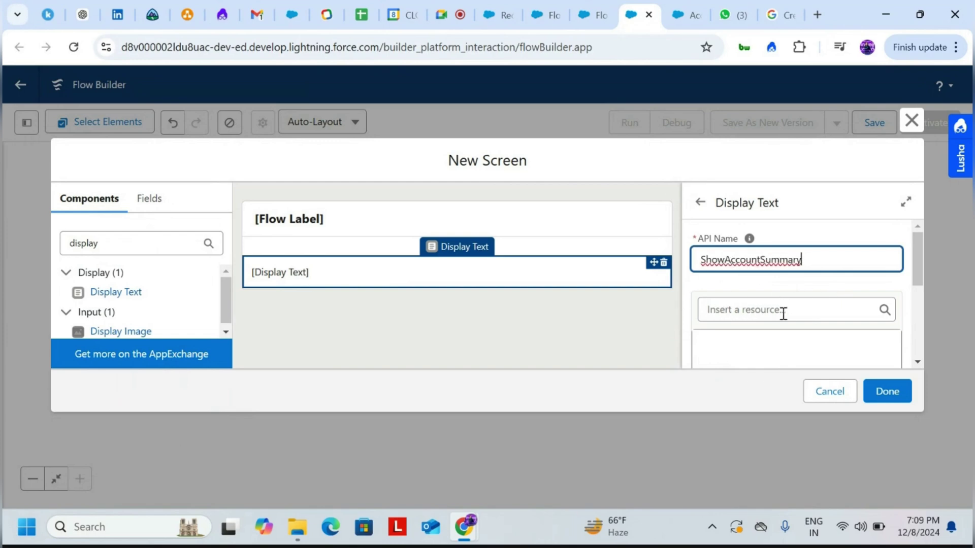
Step: Insert the promptResponse output of Create Account Record Summary into the display text and finish the screen
scroll(847, 300, "down", 1)
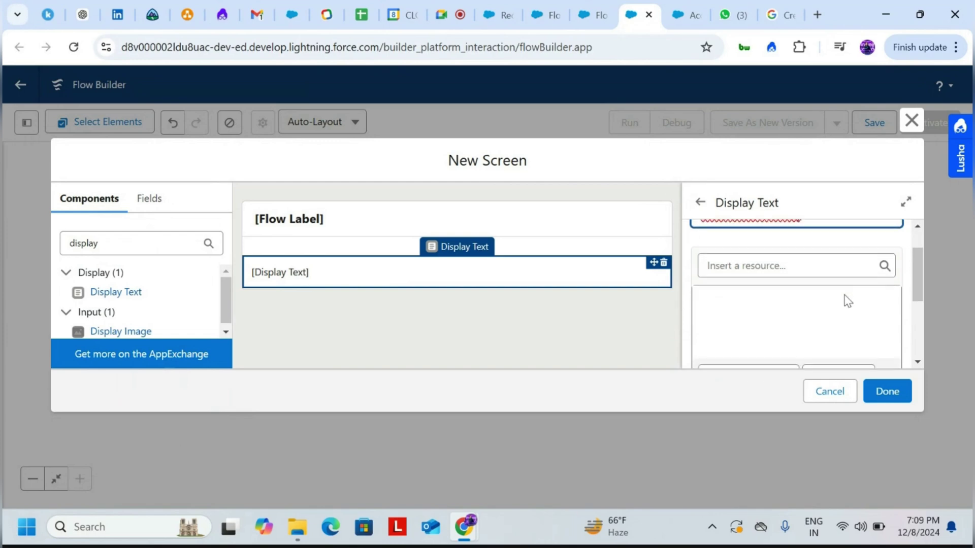
left_click(794, 267)
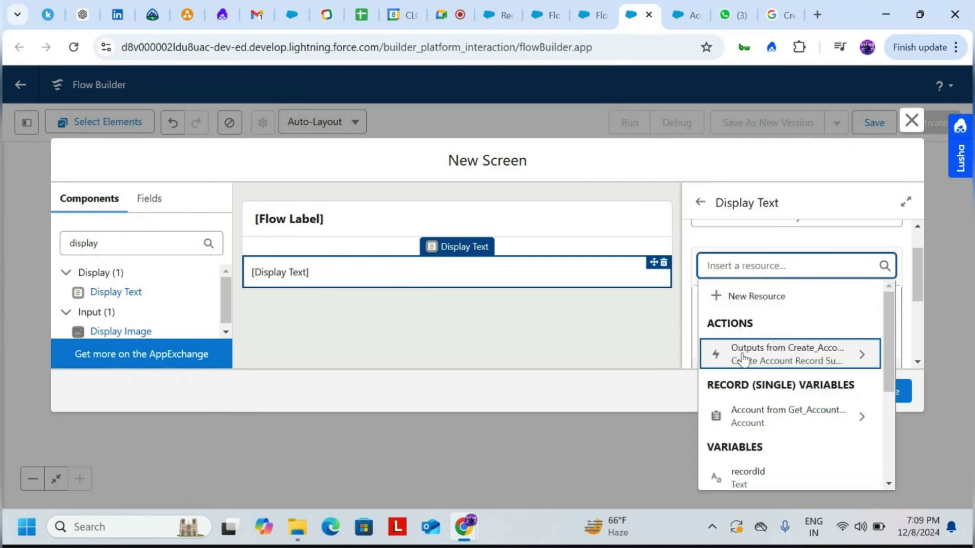
left_click(816, 358)
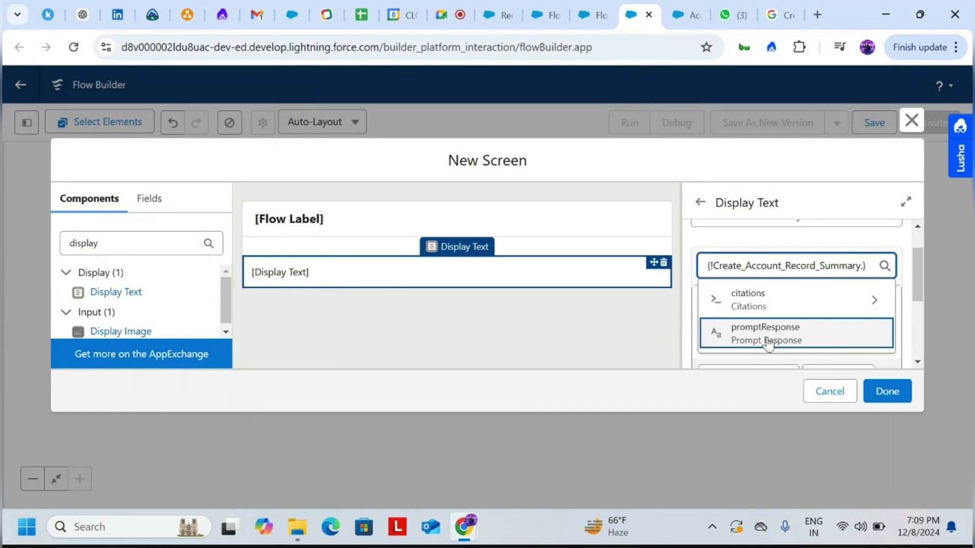
left_click(798, 340)
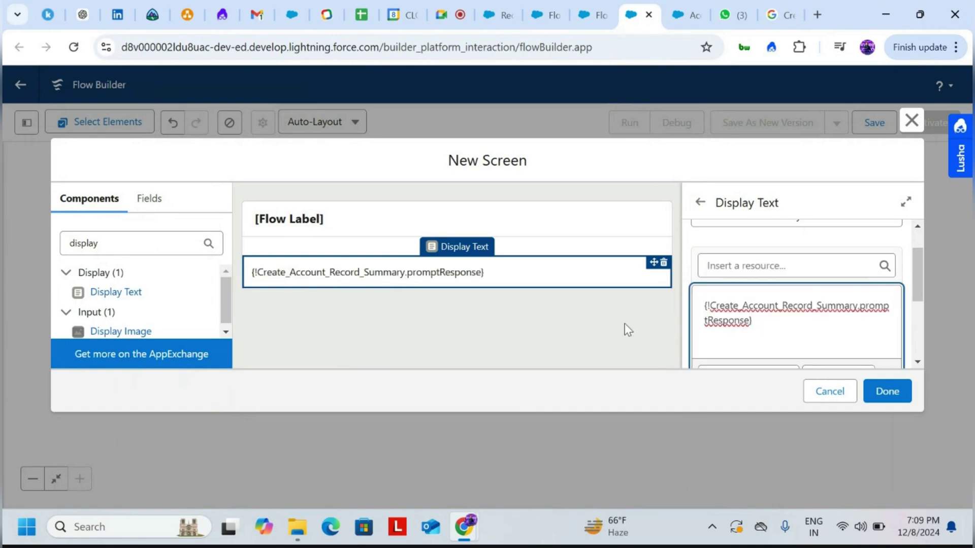
left_click_drag(918, 274, 918, 221)
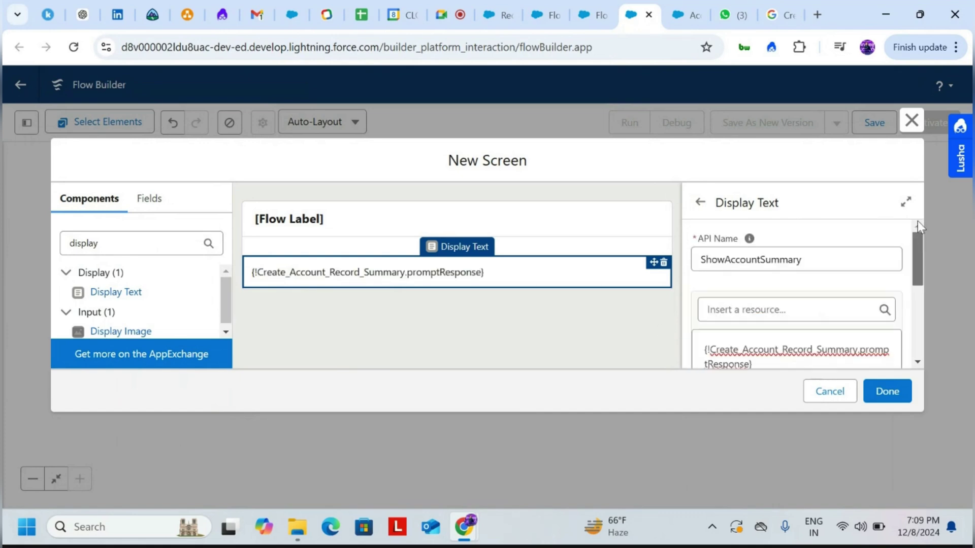
left_click(886, 392)
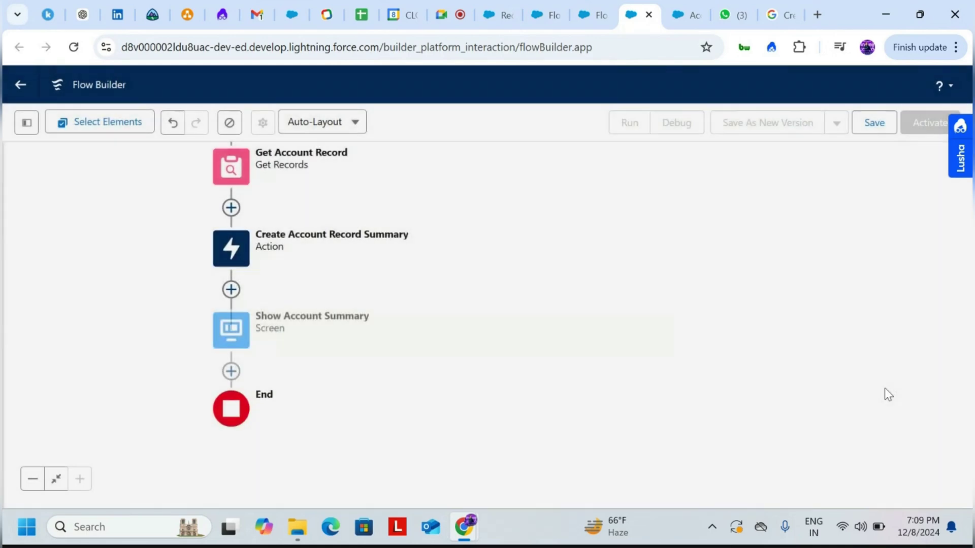
Step: Save the flow with the label "Account Record Summary Prompt Template" and activate it
left_click_drag(609, 322, 813, 405)
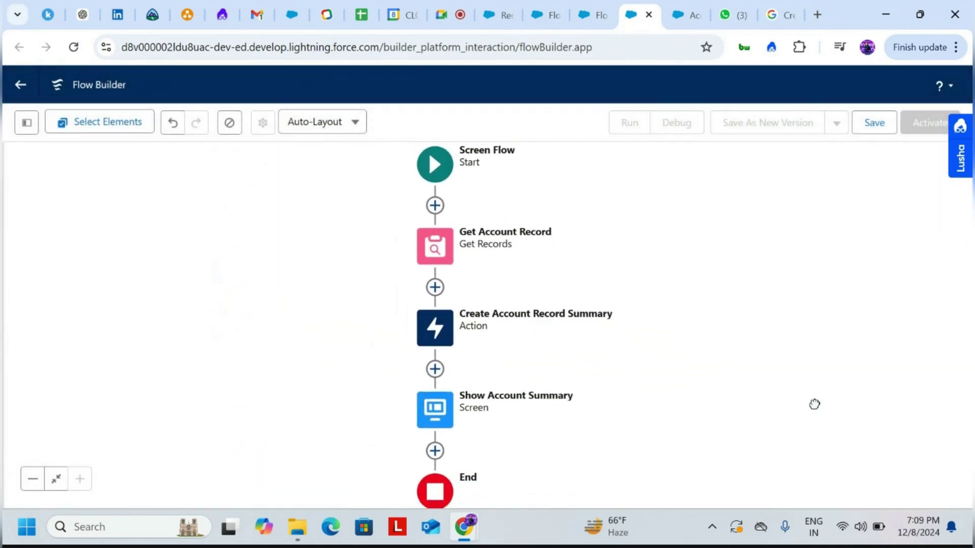
left_click(873, 123)
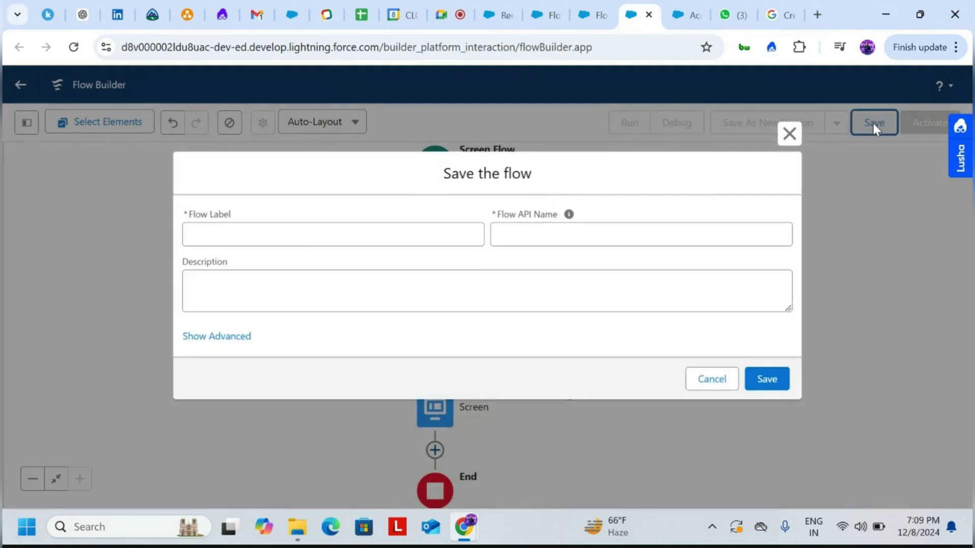
left_click(362, 237)
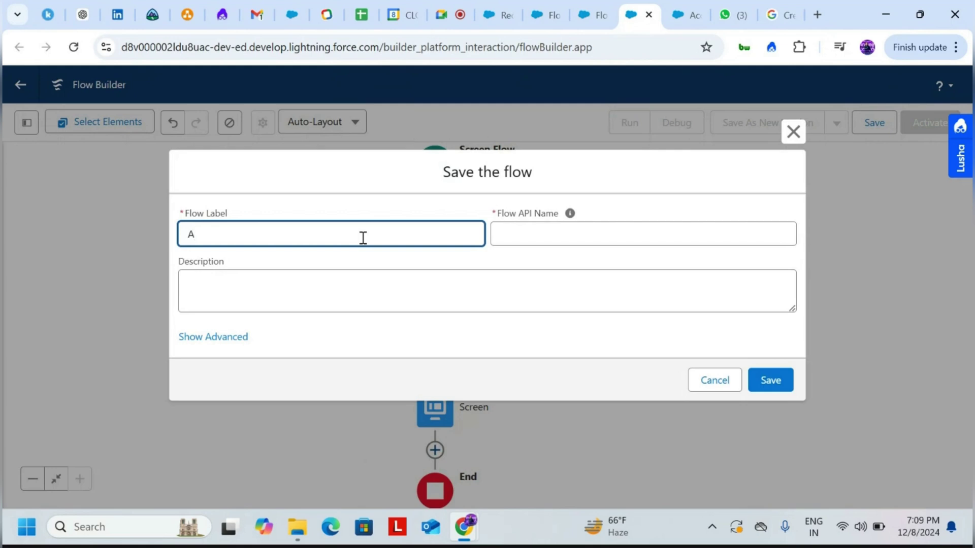
type("Sh")
type("count Recor")
type("d Su")
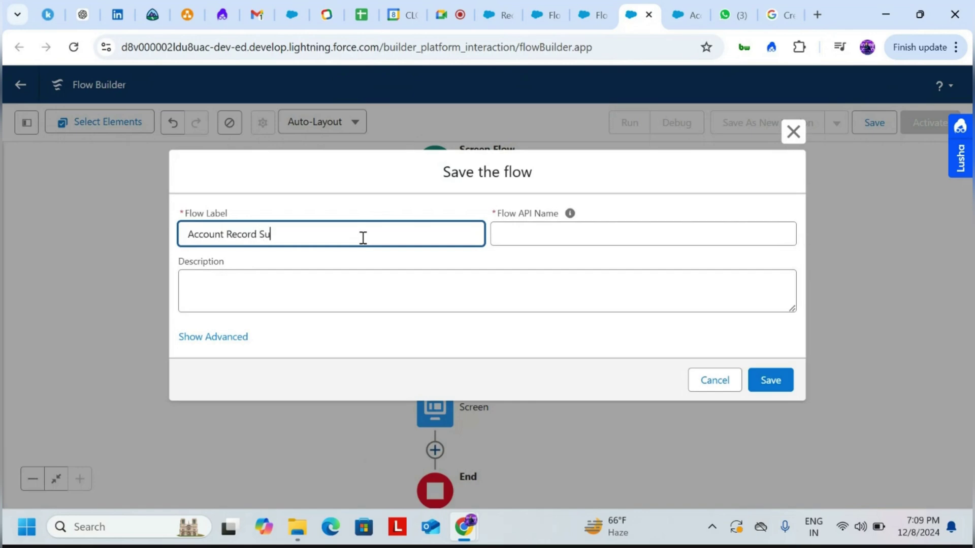
type("mmary Prompt Template")
key("Tab")
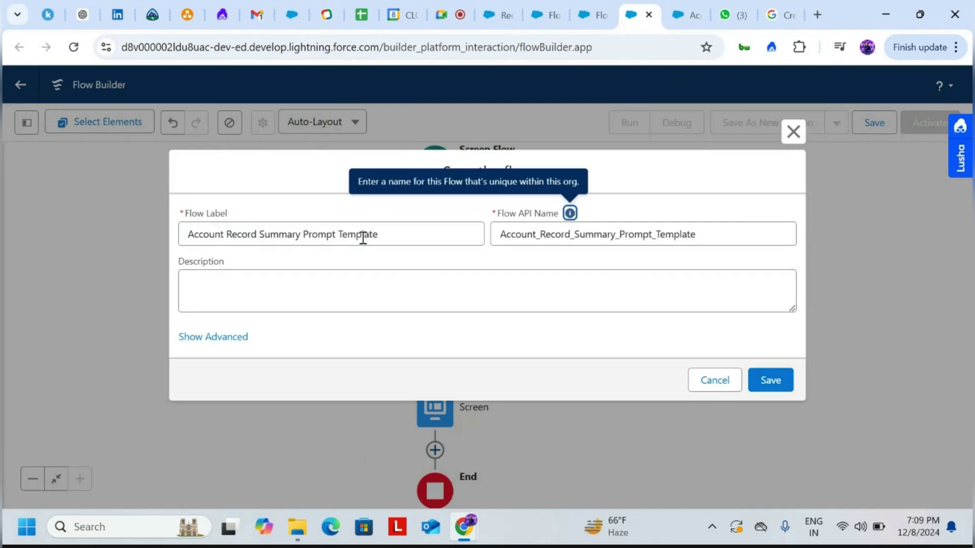
left_click(775, 383)
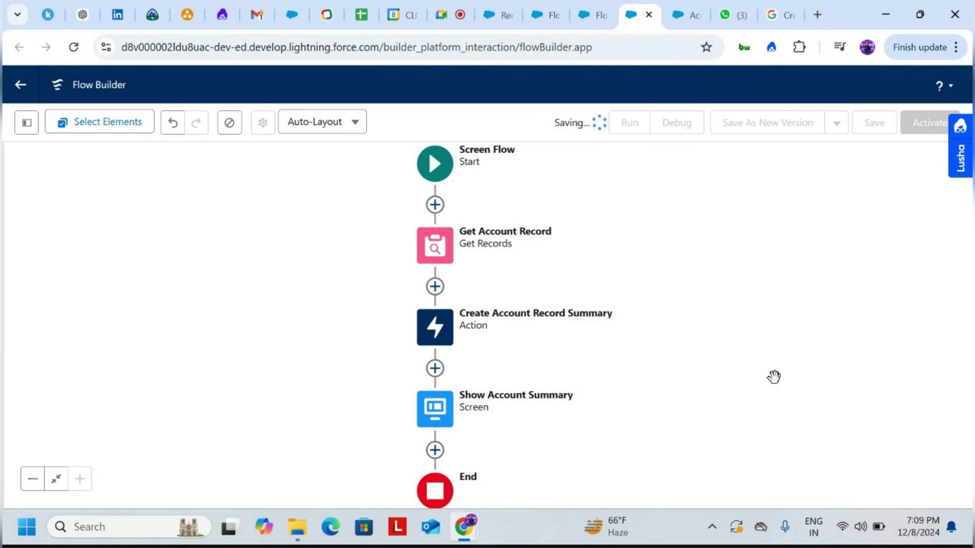
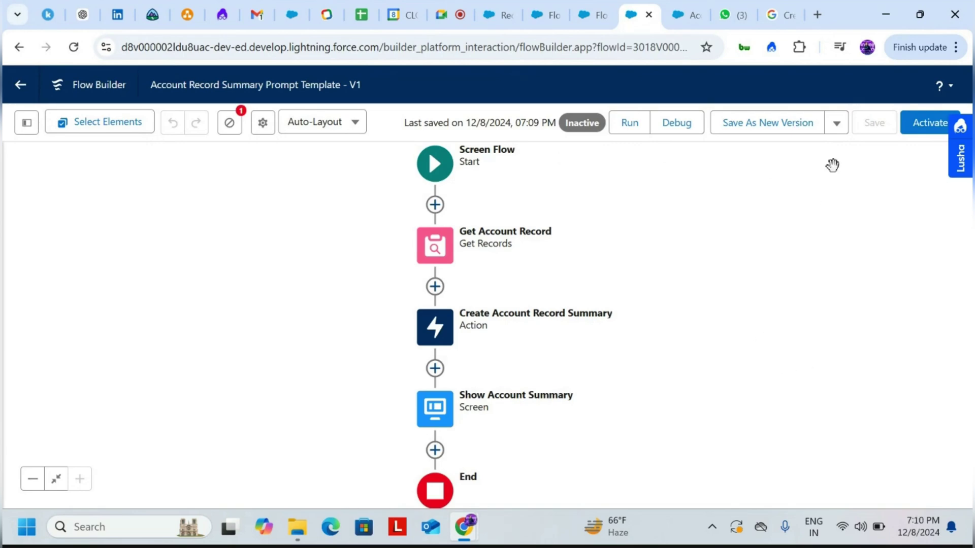
left_click(931, 127)
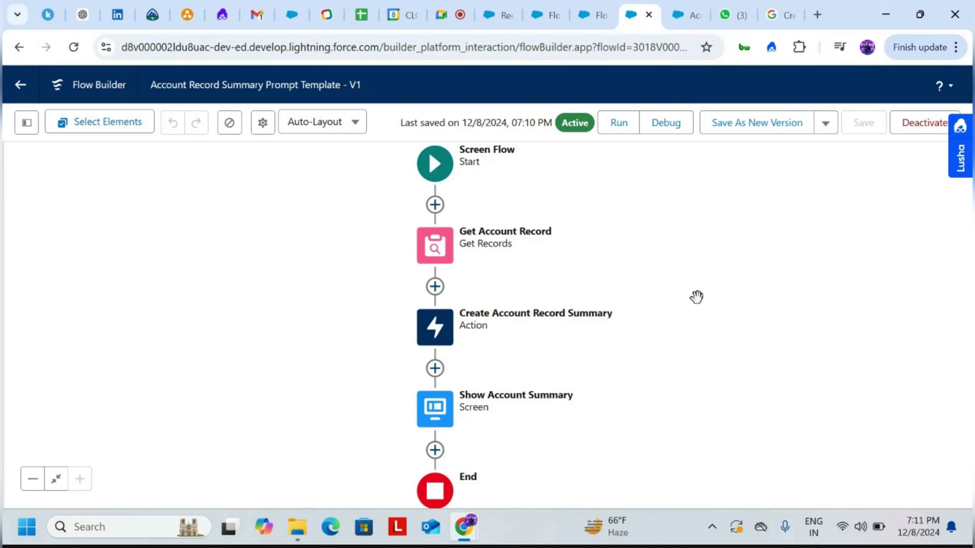
Step: Open the Edge Communications account record and edit its record page in Lightning App Builder
left_click(577, 19)
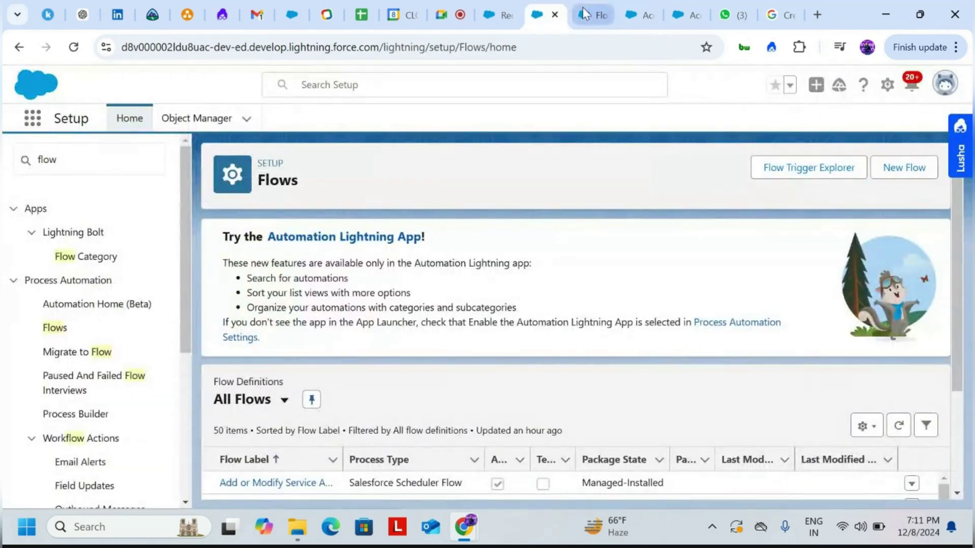
left_click(495, 13)
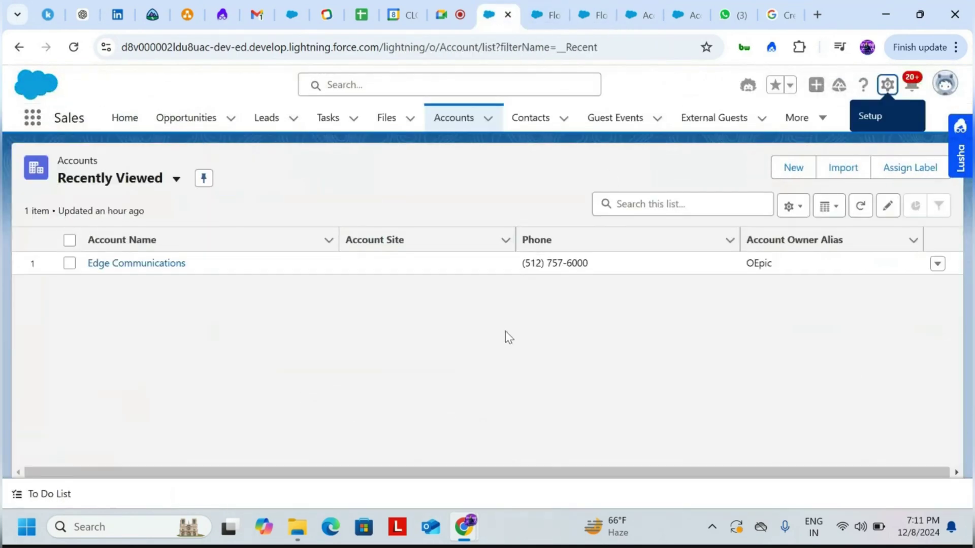
left_click(136, 268)
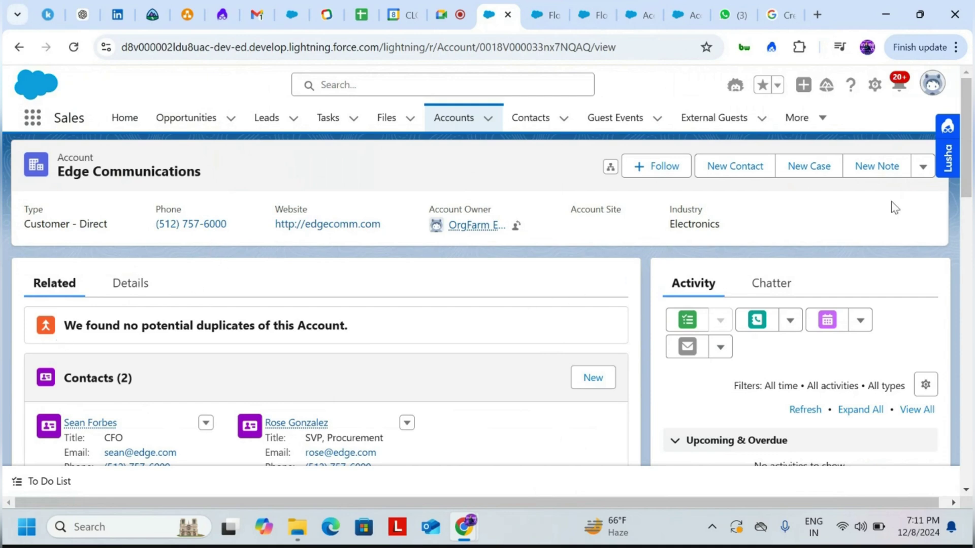
left_click(875, 86)
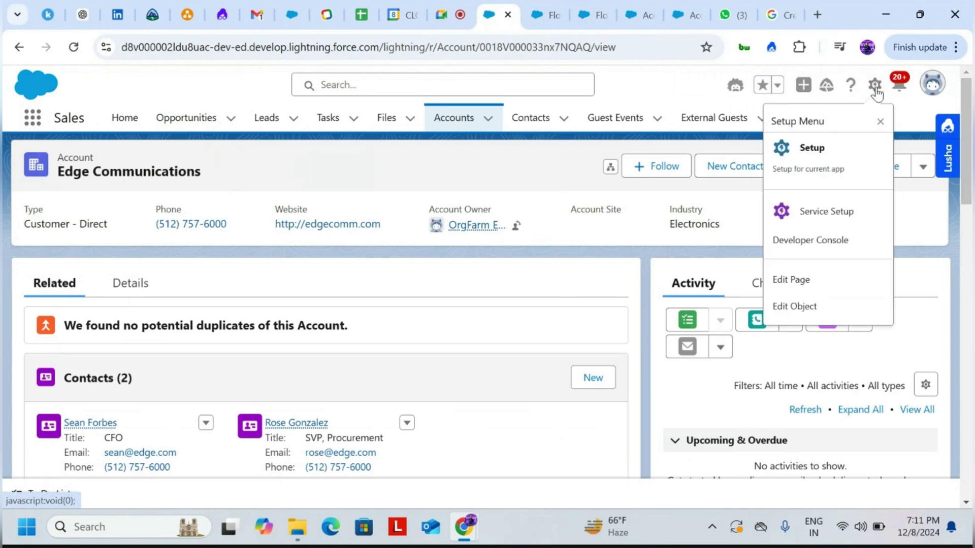
left_click(814, 283)
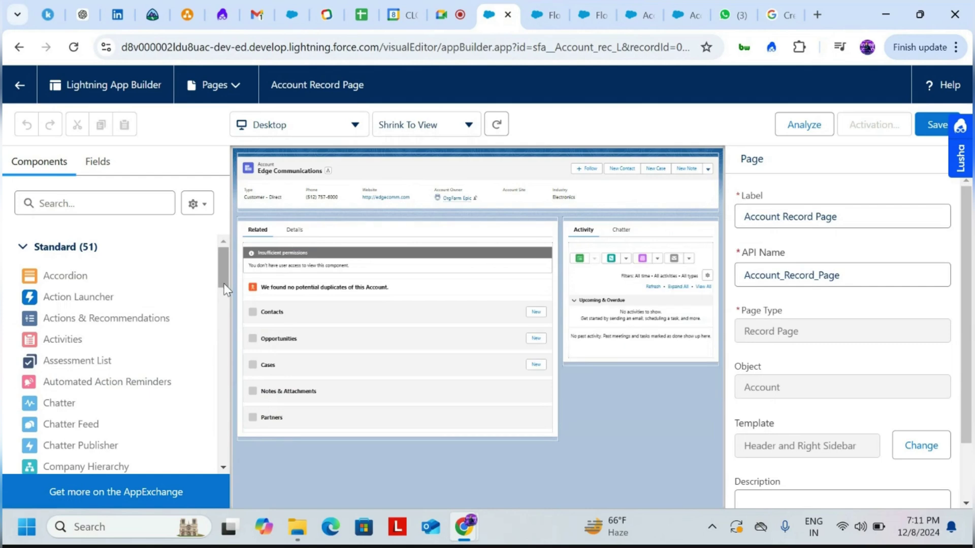
Step: Search the components for "flow" and place a Flow component above the account header on the page
left_click(118, 207)
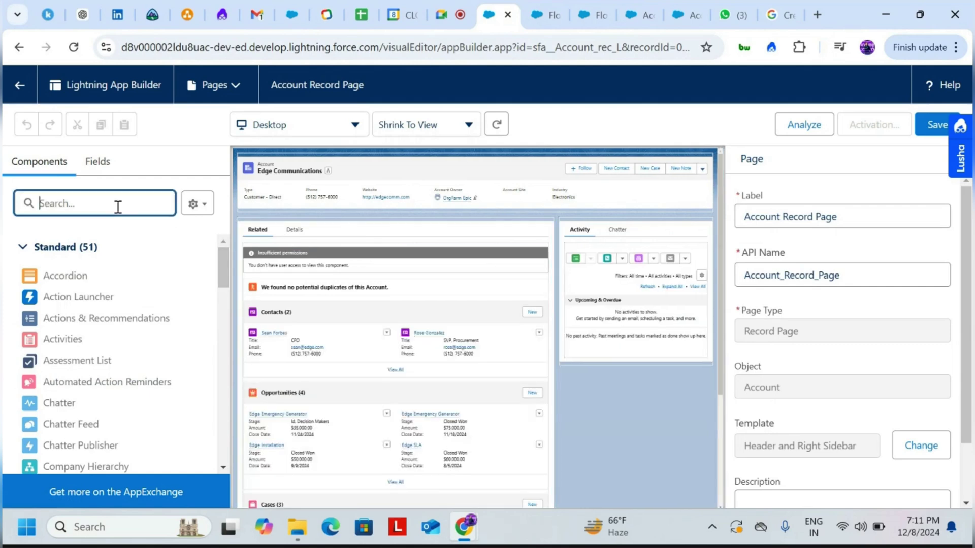
type("flow")
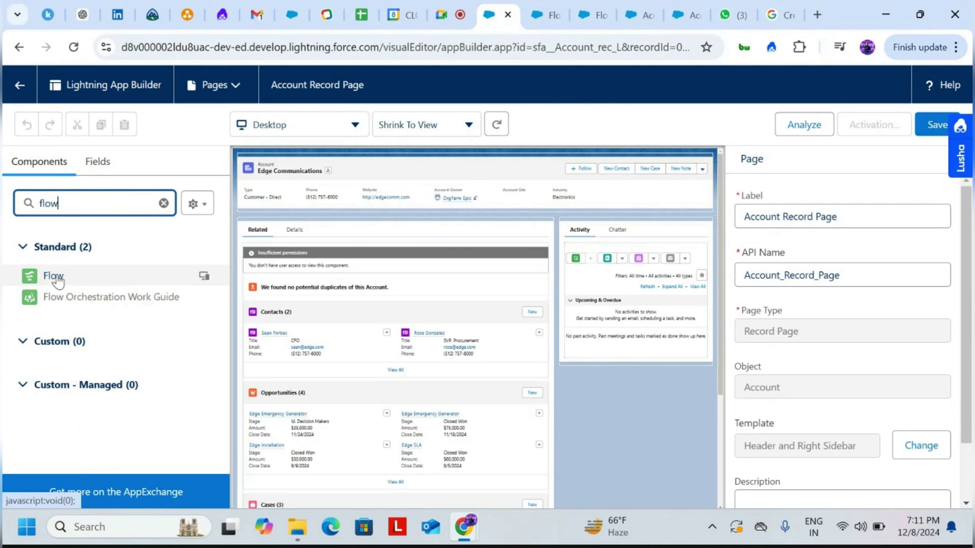
mouse_move(56, 279)
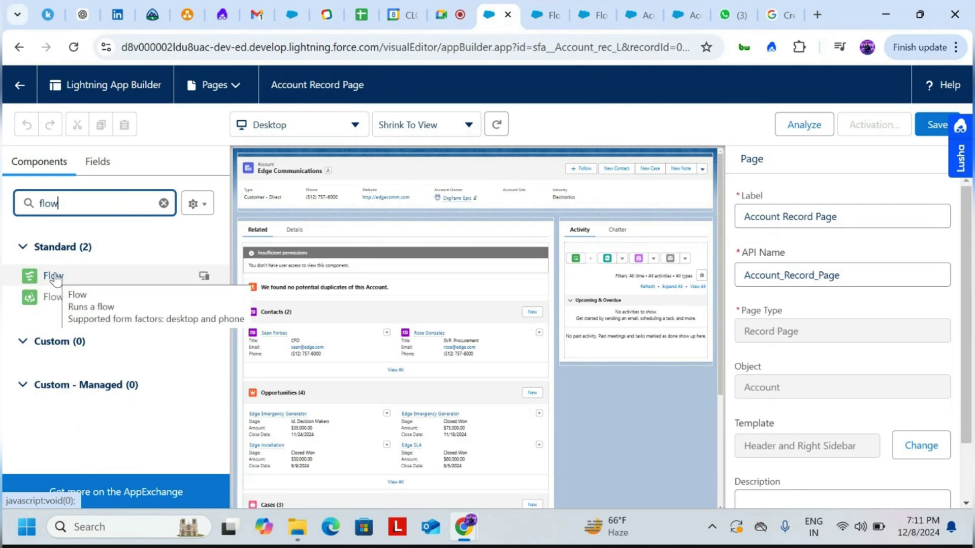
left_click_drag(55, 279, 292, 160)
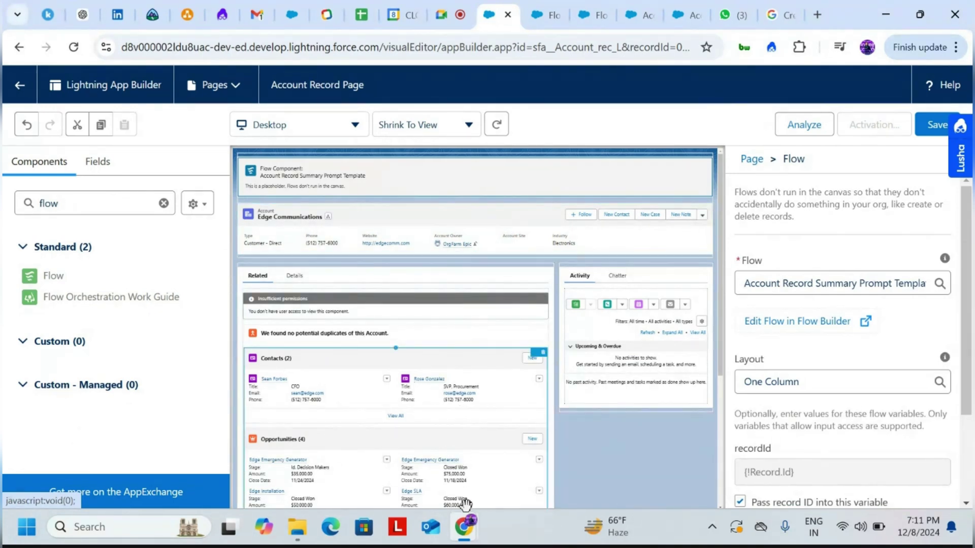
Step: Switch to the reference video and skip ahead to the part where the Flow component is placed on the account record page
mouse_move(463, 526)
left_click(448, 468)
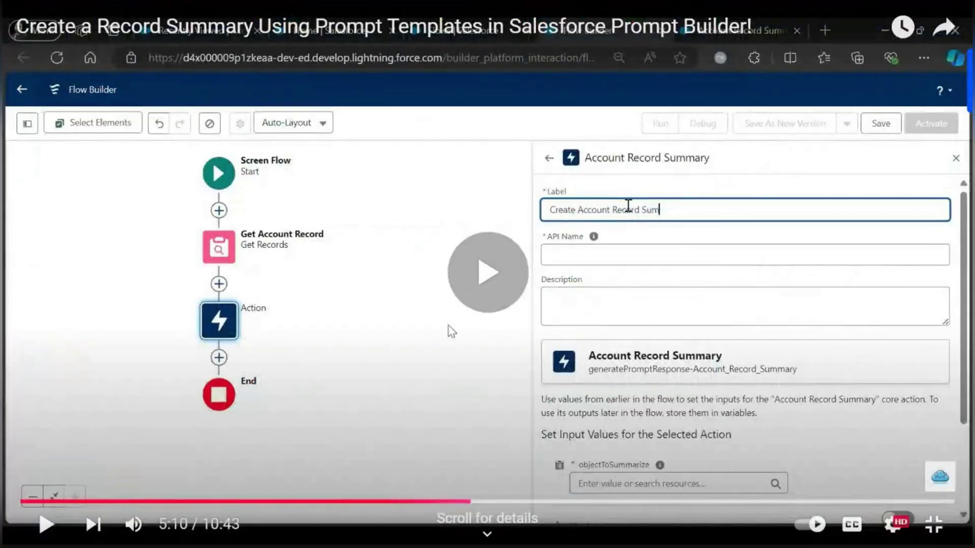
left_click(448, 325)
key("Right")
key("Right")
key("Right")
key("Right")
key("Right")
key("Right")
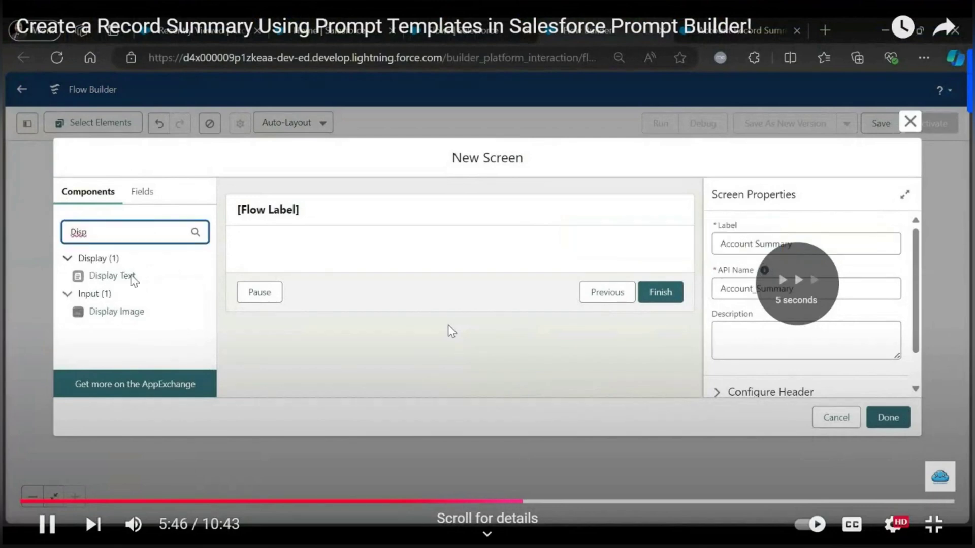
key("Right")
key("Right")
key("Right")
key("Right")
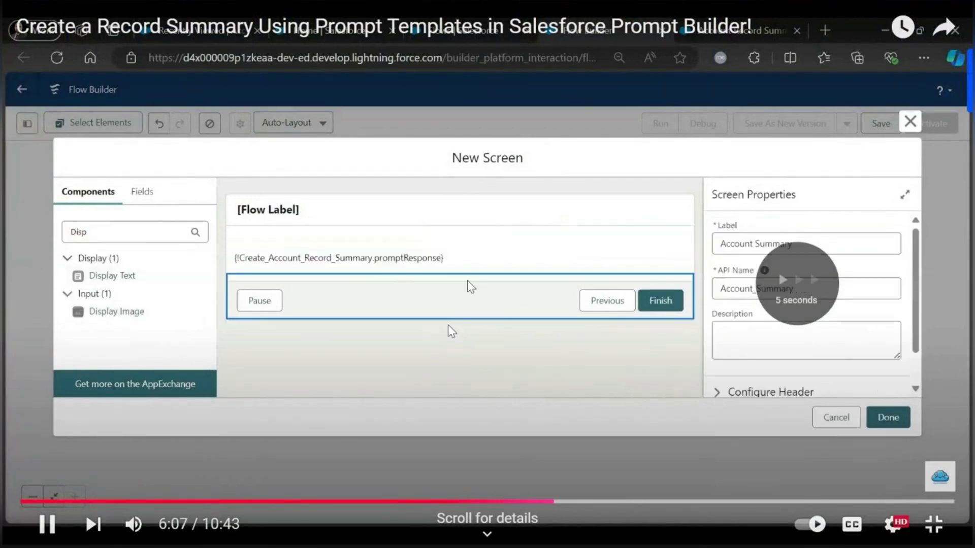
key("Right")
key("Right")
key("Right")
key("Right")
key("Right")
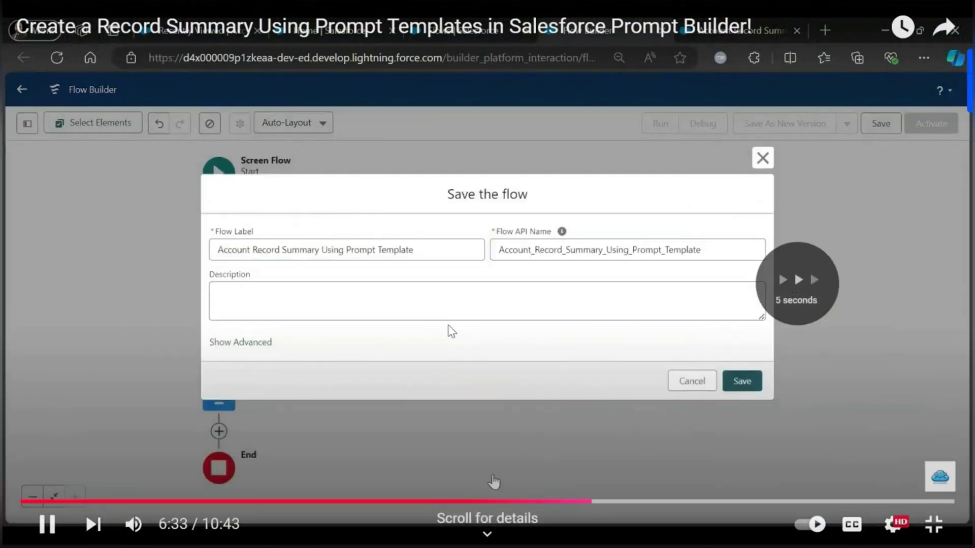
key("Right")
key("Right")
key("Right")
key("Right")
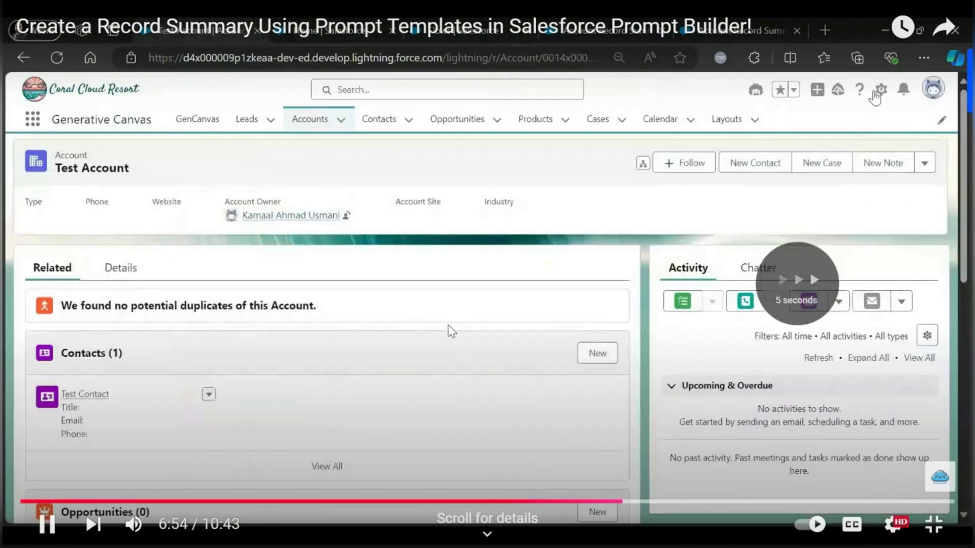
key("Right")
key("Right")
key("Right")
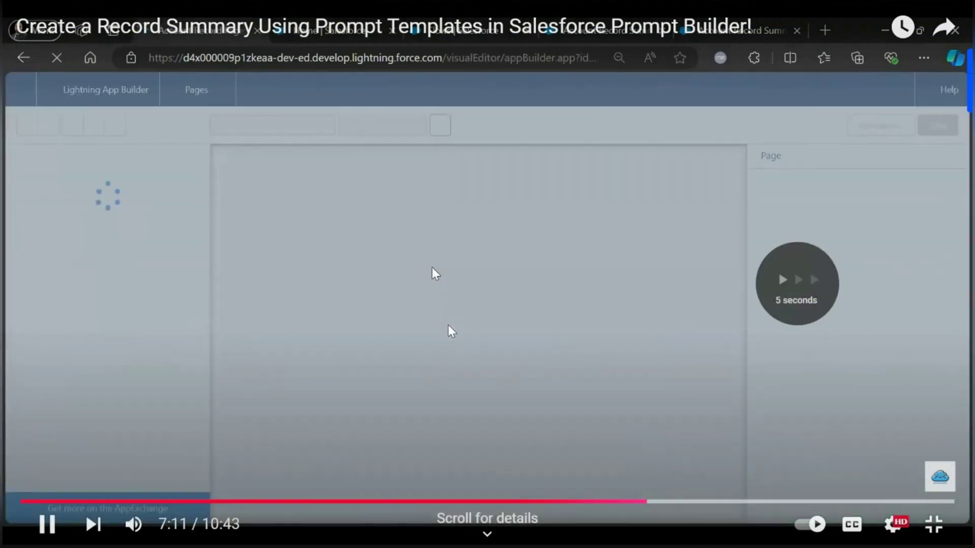
key("Right")
key("Right")
key("Right")
key("Right")
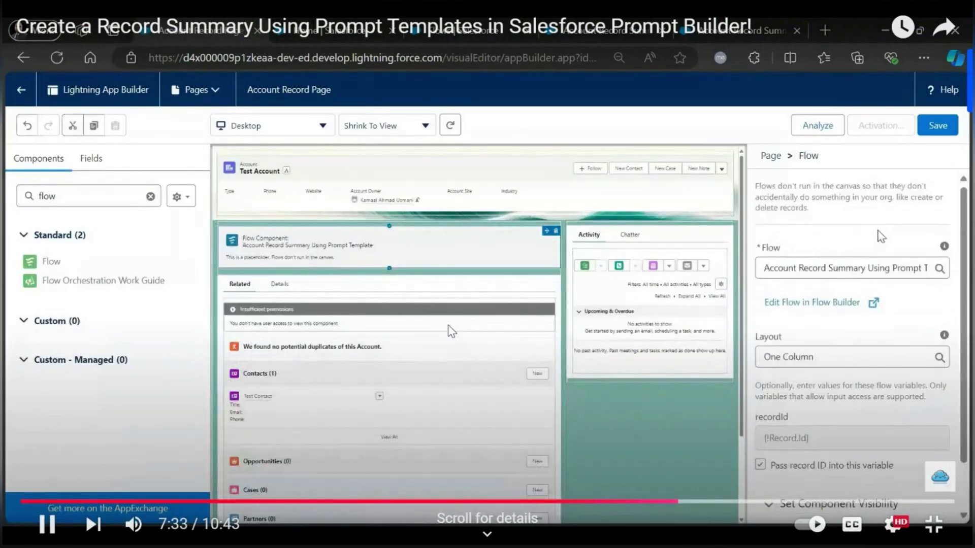
key("space")
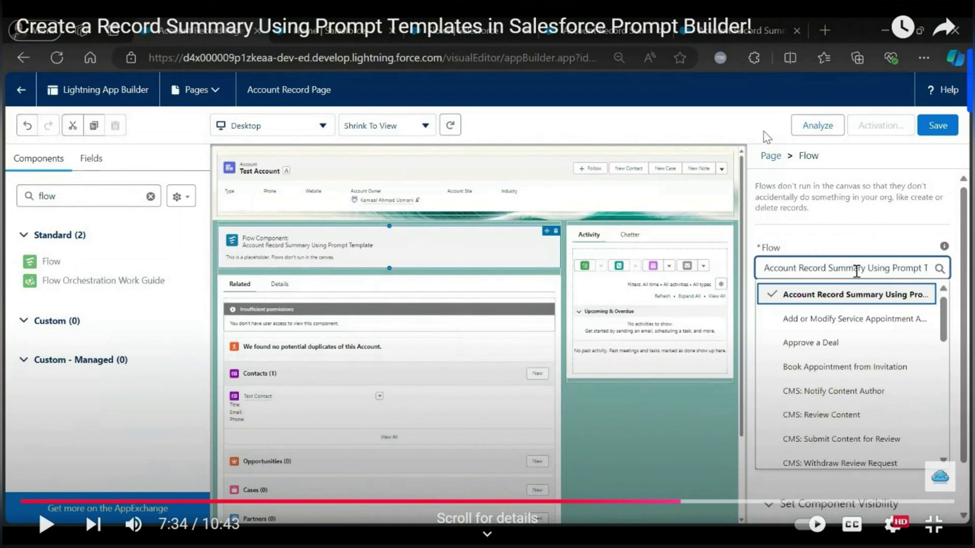
key("space")
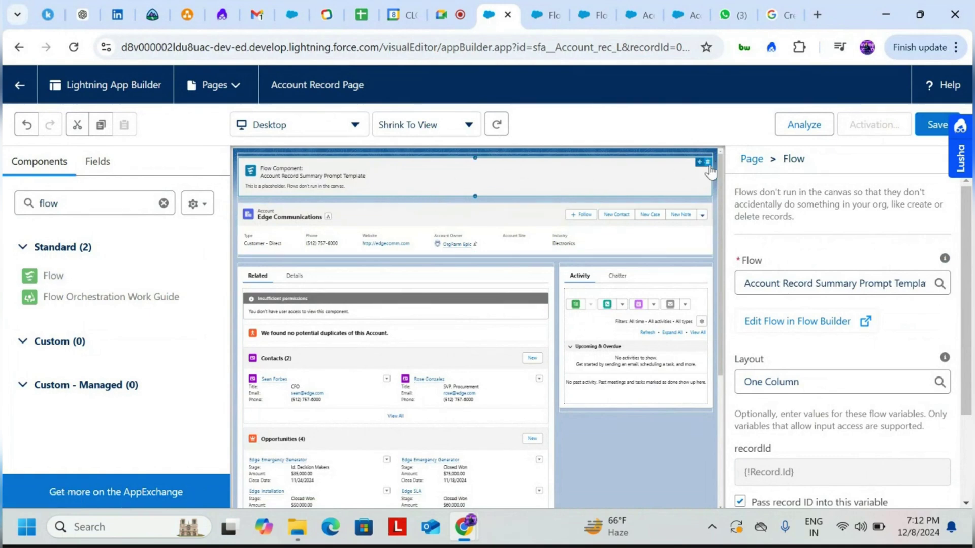
Step: Replace the Flow component above the header with one in the main column above the Related and Details tabs, and review its properties
left_click(98, 200)
left_click_drag(44, 280, 275, 219)
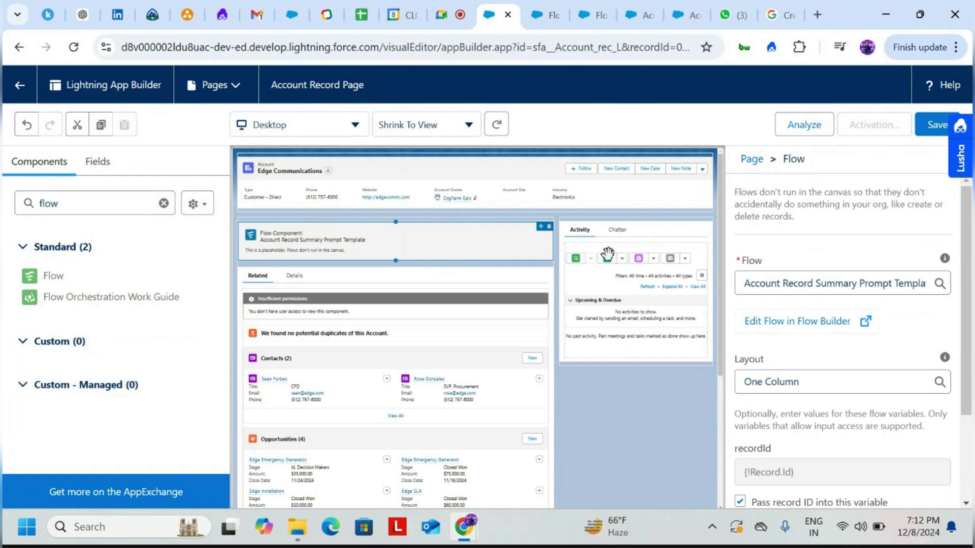
scroll(866, 457, "down", 2)
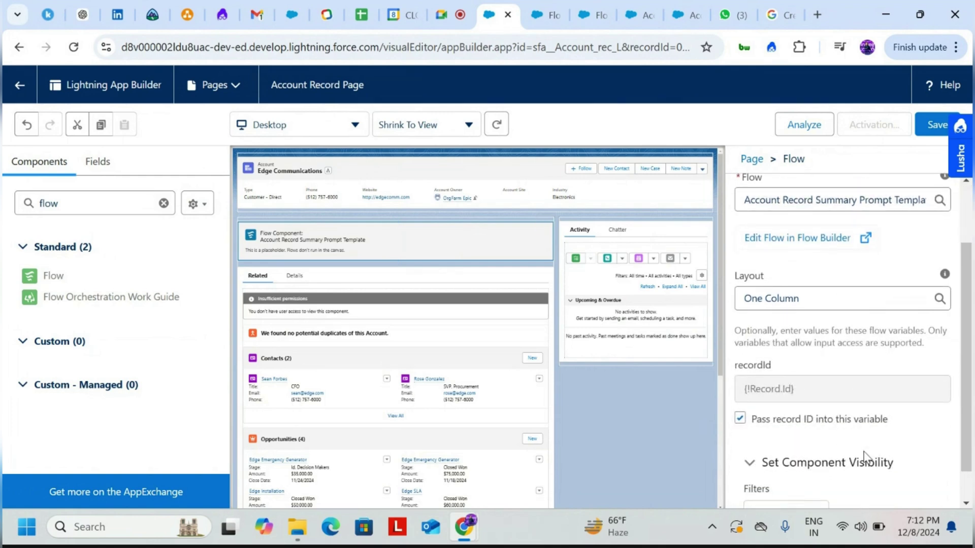
scroll(867, 457, "down", 1)
scroll(866, 457, "up", 3)
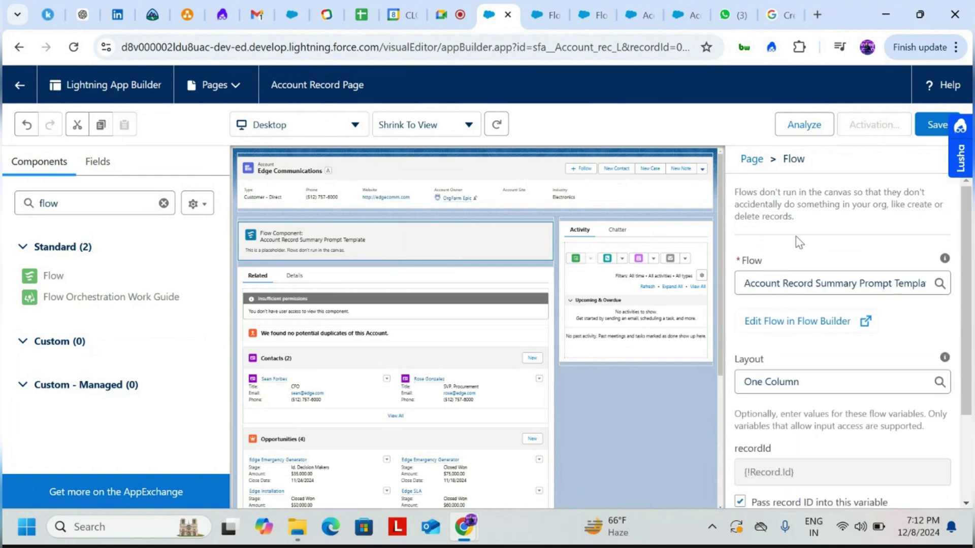
Step: Save the Account Record Page and activate it as the org default for desktop and phone
left_click(928, 131)
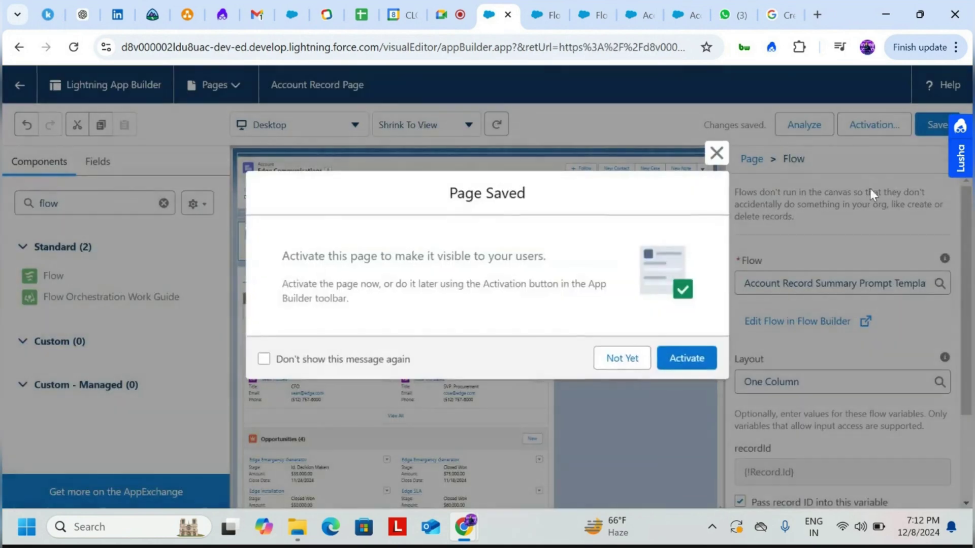
left_click(677, 358)
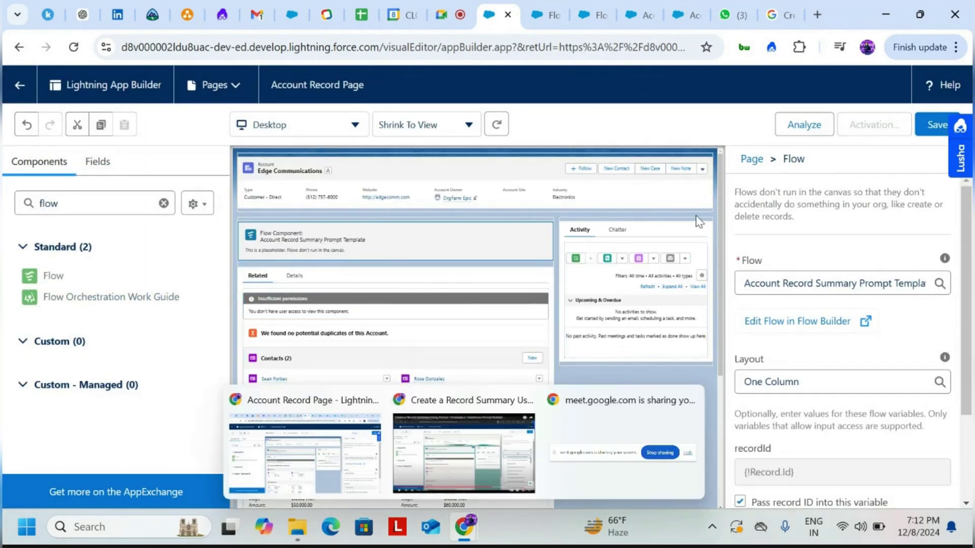
scroll(385, 317, "down", 3)
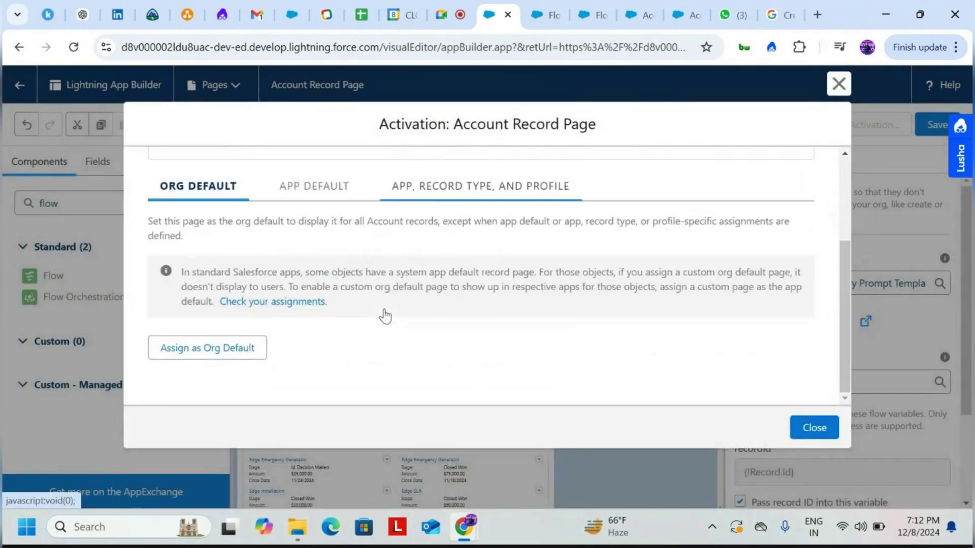
left_click(199, 350)
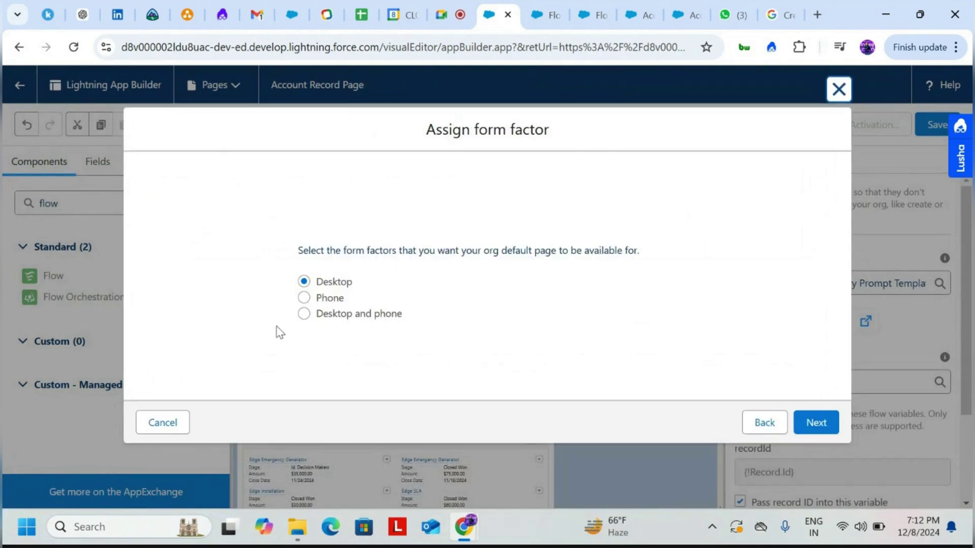
left_click(304, 314)
left_click(834, 424)
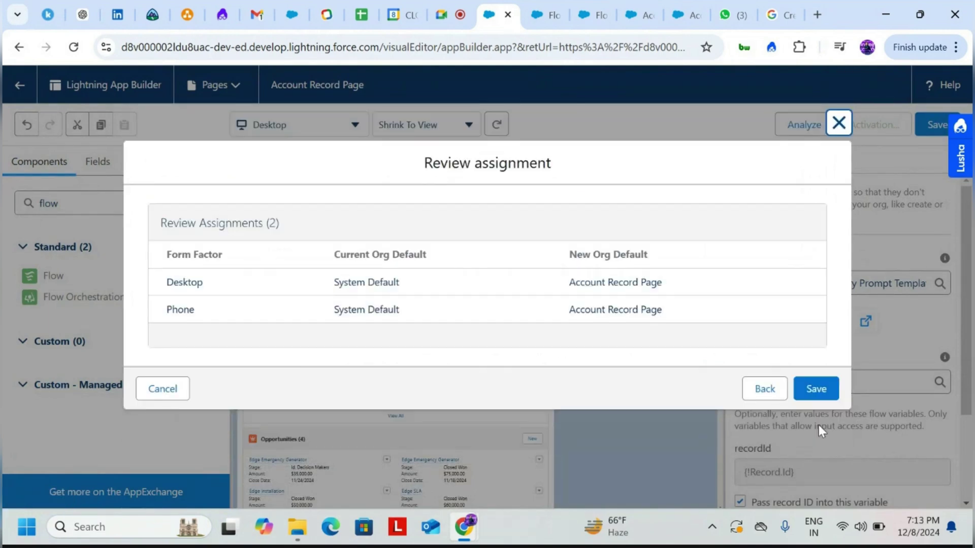
left_click(816, 389)
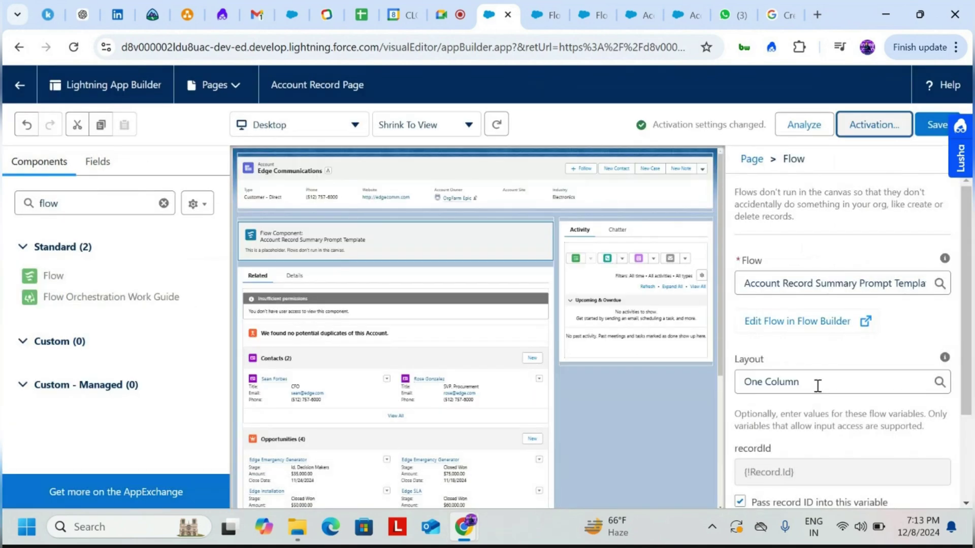
Step: Save the page once more and leave Lightning App Builder to return to the account record
left_click(931, 126)
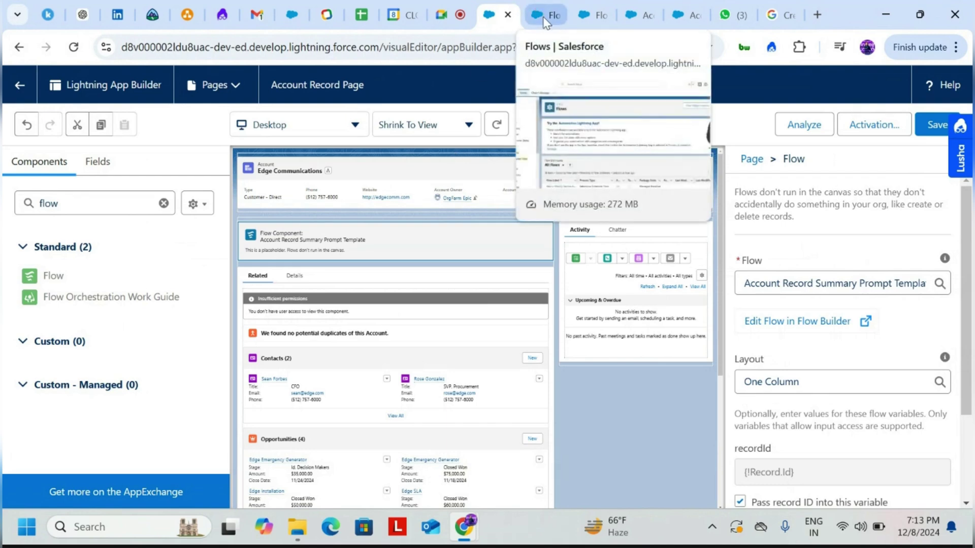
left_click(20, 85)
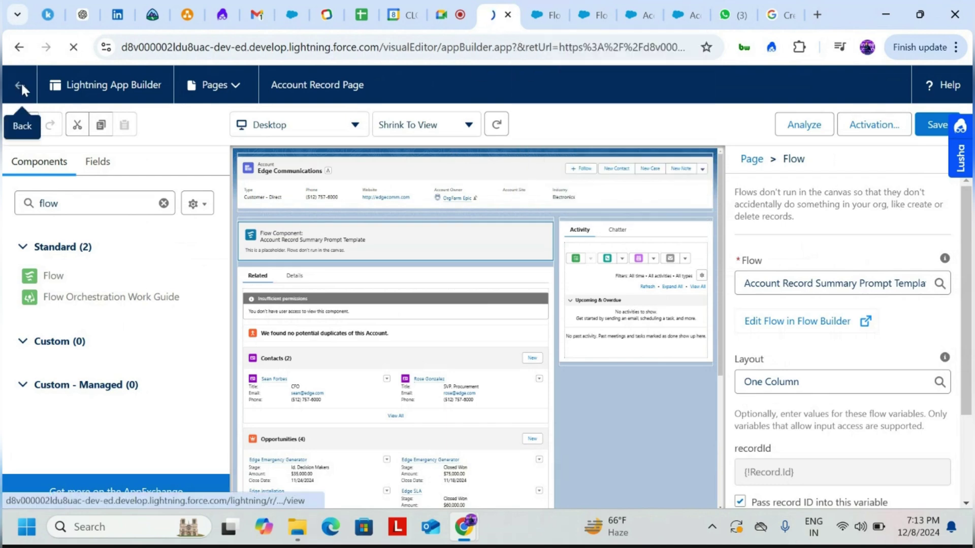